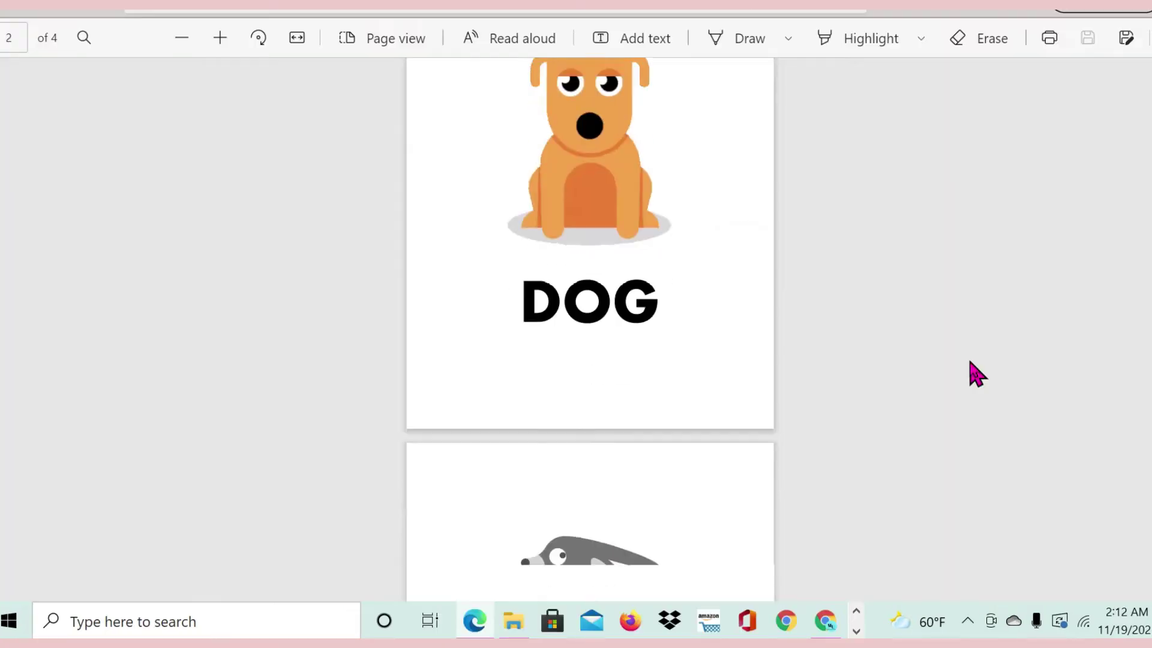
Search for 'CUSTOM SLIDE SIZE' to list the Slide Size choices.
{"action": "scroll", "coordinate": [975, 374], "scroll_direction": "down", "scroll_amount": 8}
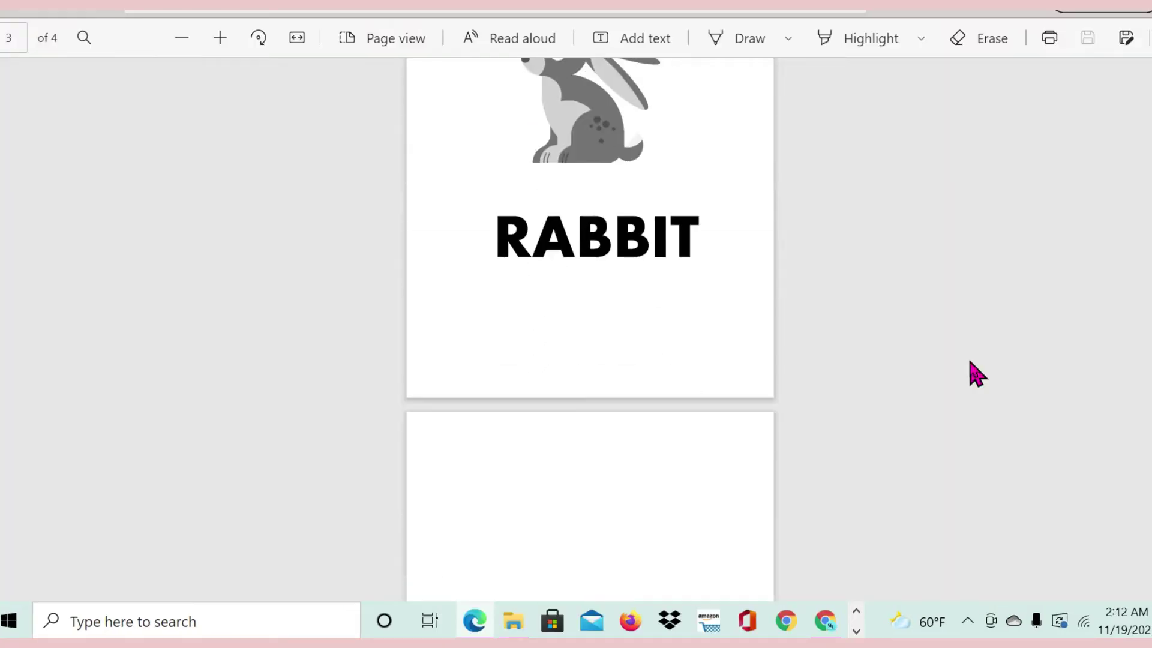
{"action": "scroll", "coordinate": [975, 373], "scroll_direction": "up", "scroll_amount": 15}
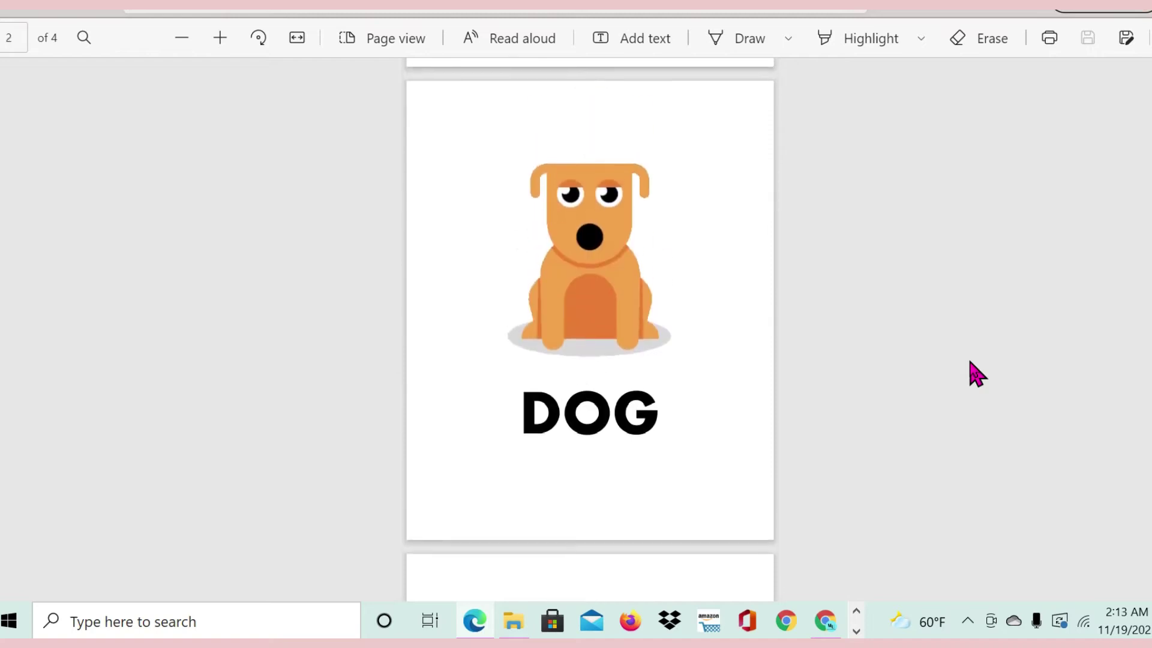
{"action": "scroll", "coordinate": [975, 373], "scroll_direction": "up", "scroll_amount": 1}
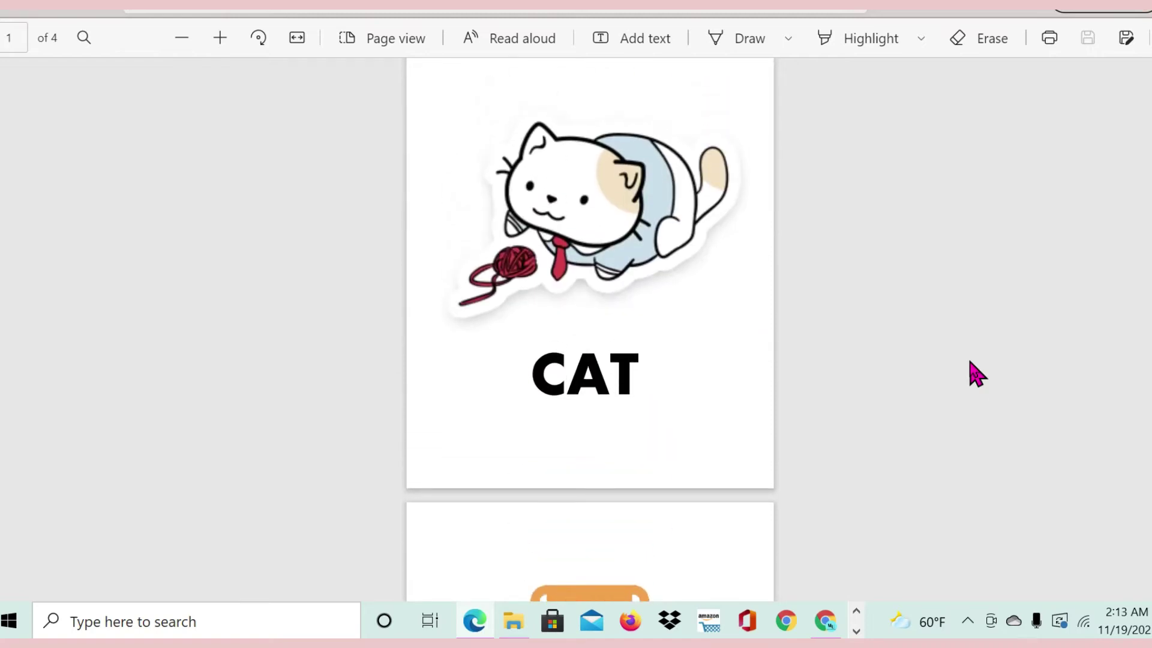
{"action": "scroll", "coordinate": [975, 373], "scroll_direction": "down", "scroll_amount": 2}
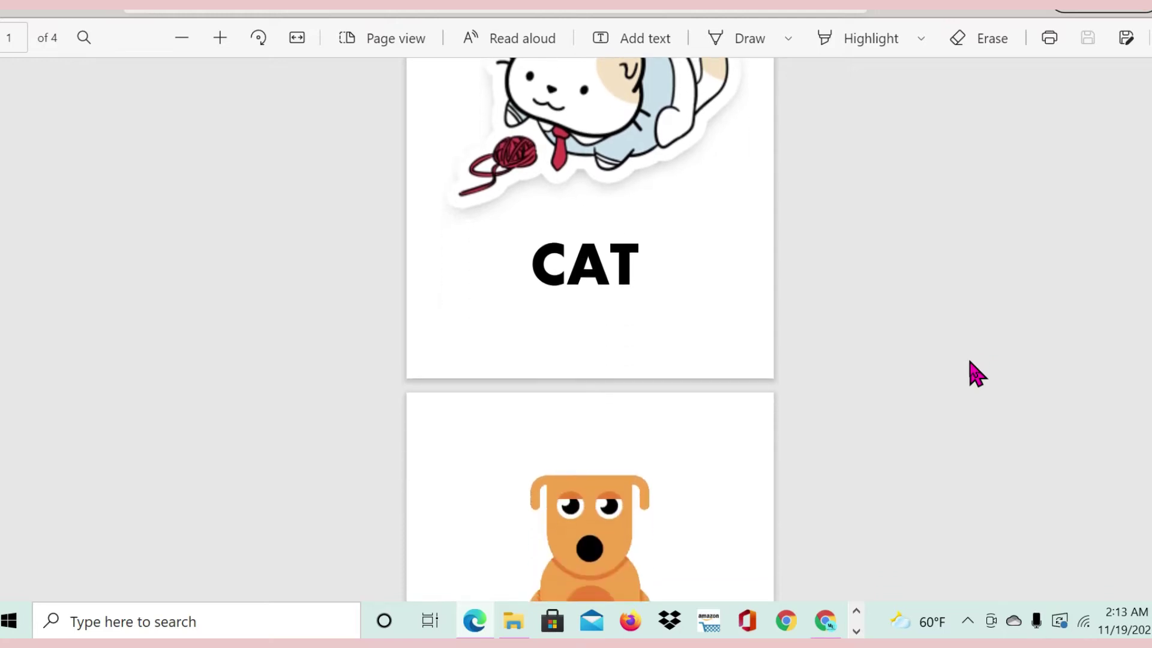
{"action": "scroll", "coordinate": [975, 373], "scroll_direction": "down", "scroll_amount": 10}
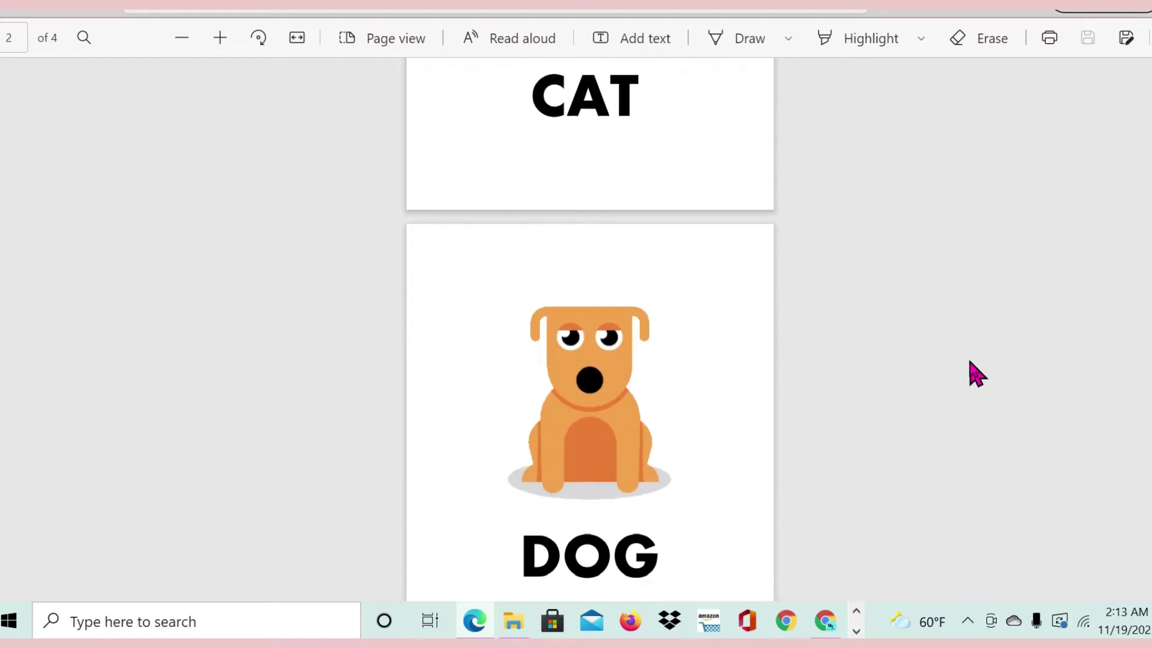
{"action": "scroll", "coordinate": [974, 373], "scroll_direction": "down", "scroll_amount": 1}
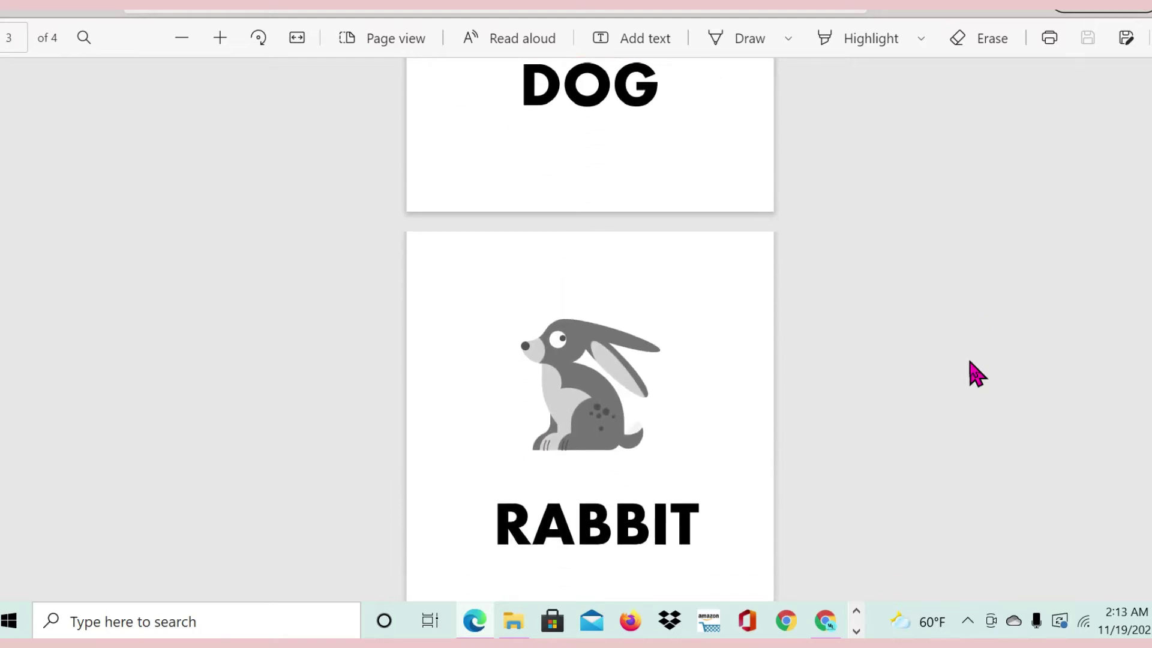
{"action": "scroll", "coordinate": [974, 373], "scroll_direction": "down", "scroll_amount": 3}
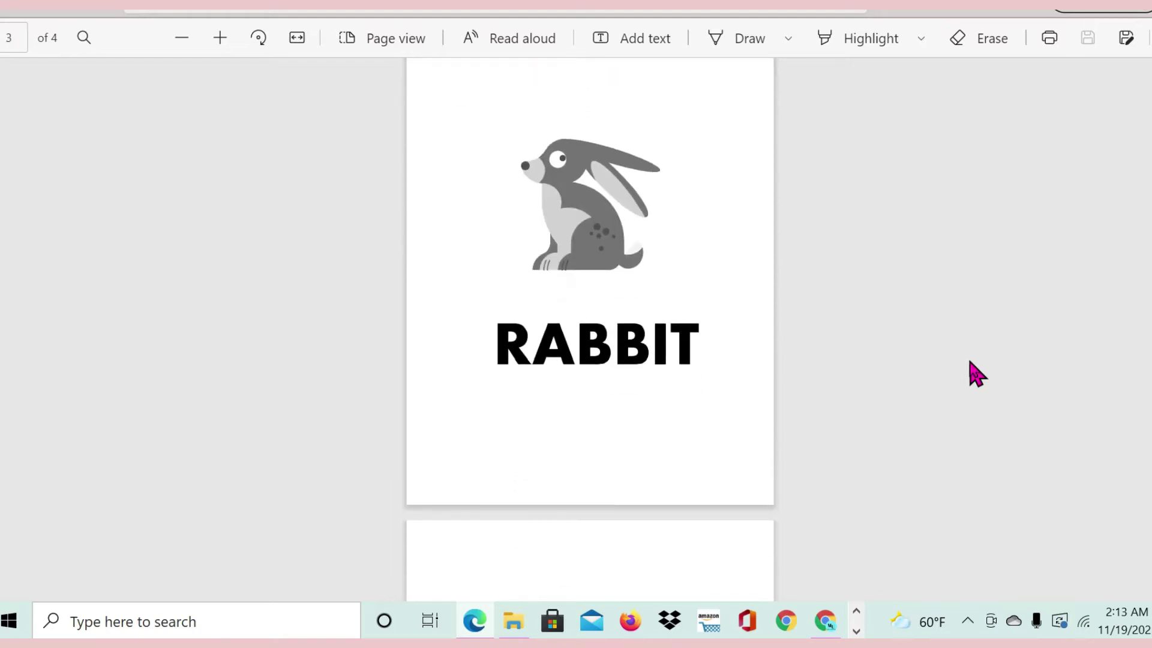
{"action": "scroll", "coordinate": [975, 373], "scroll_direction": "up", "scroll_amount": 15}
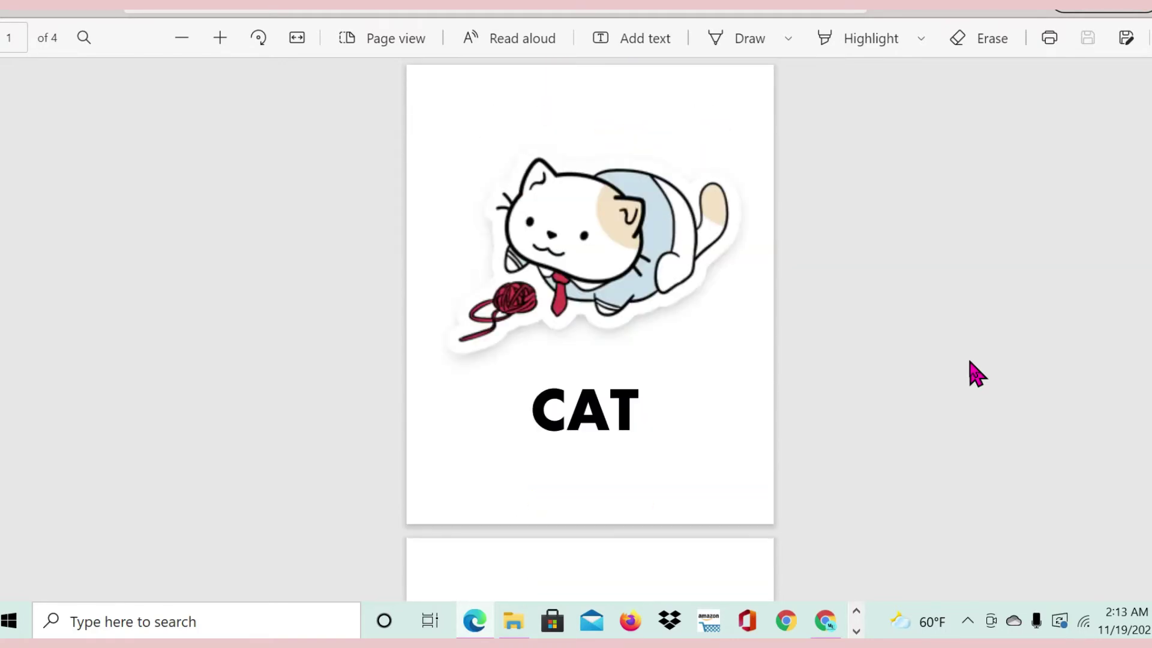
{"action": "scroll", "coordinate": [974, 373], "scroll_direction": "down", "scroll_amount": 5}
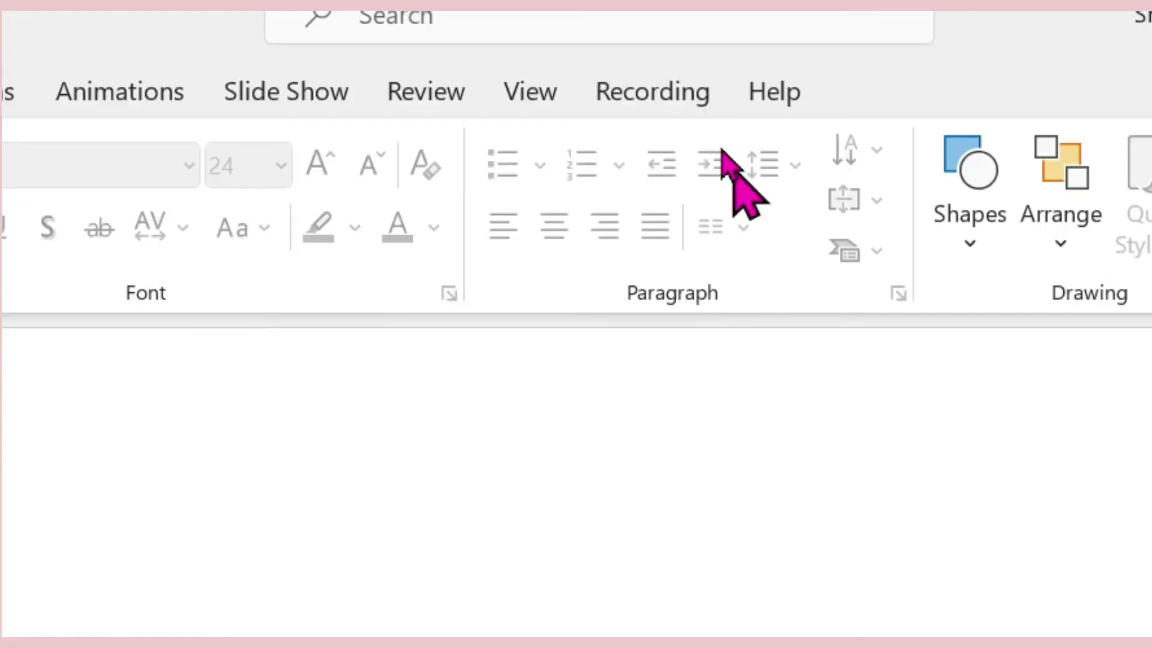
{"action": "left_click", "coordinate": [533, 18]}
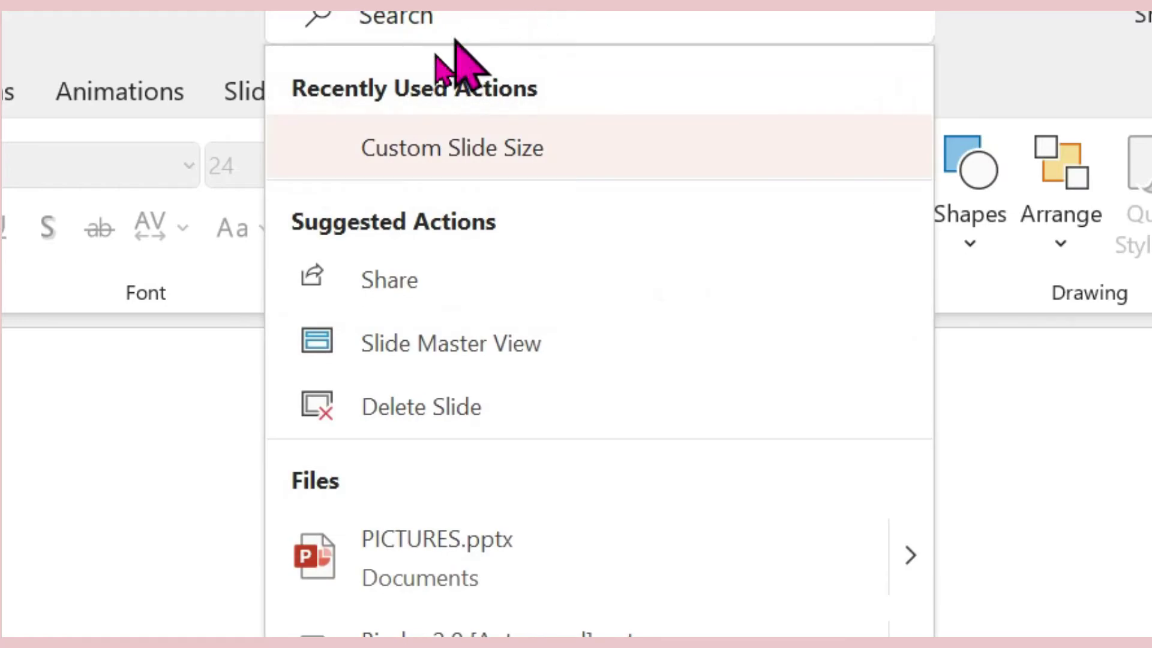
{"action": "type", "text": "CUST"}
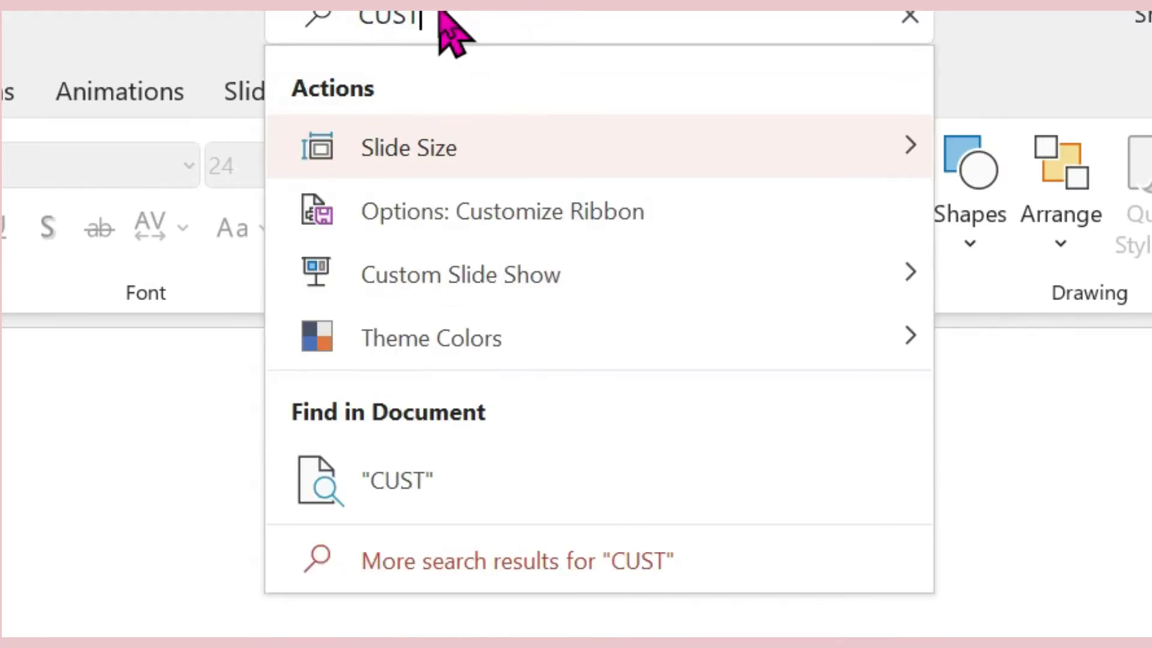
{"action": "type", "text": "OM SLIDE "}
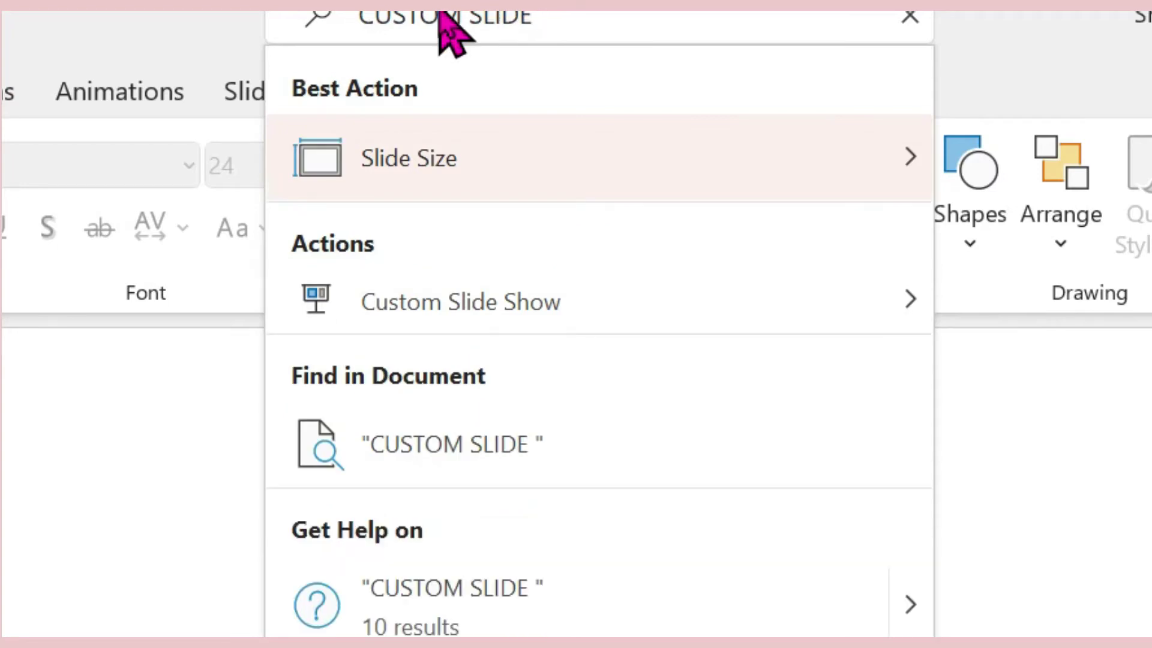
{"action": "type", "text": "SIZE"}
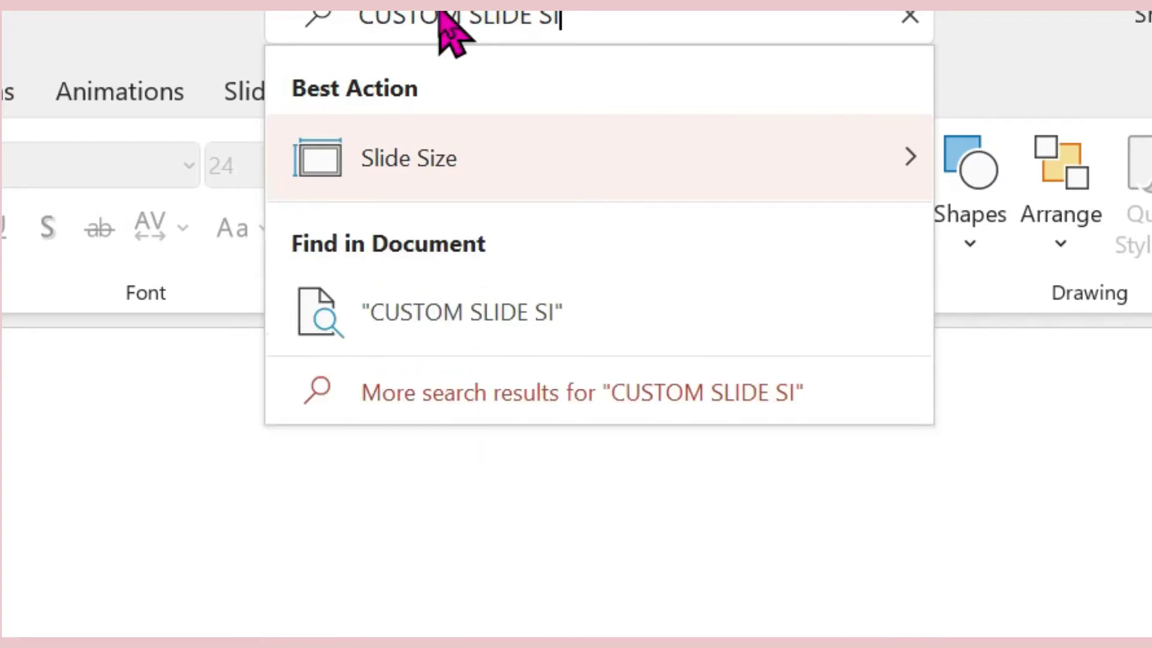
{"action": "left_click", "coordinate": [384, 158]}
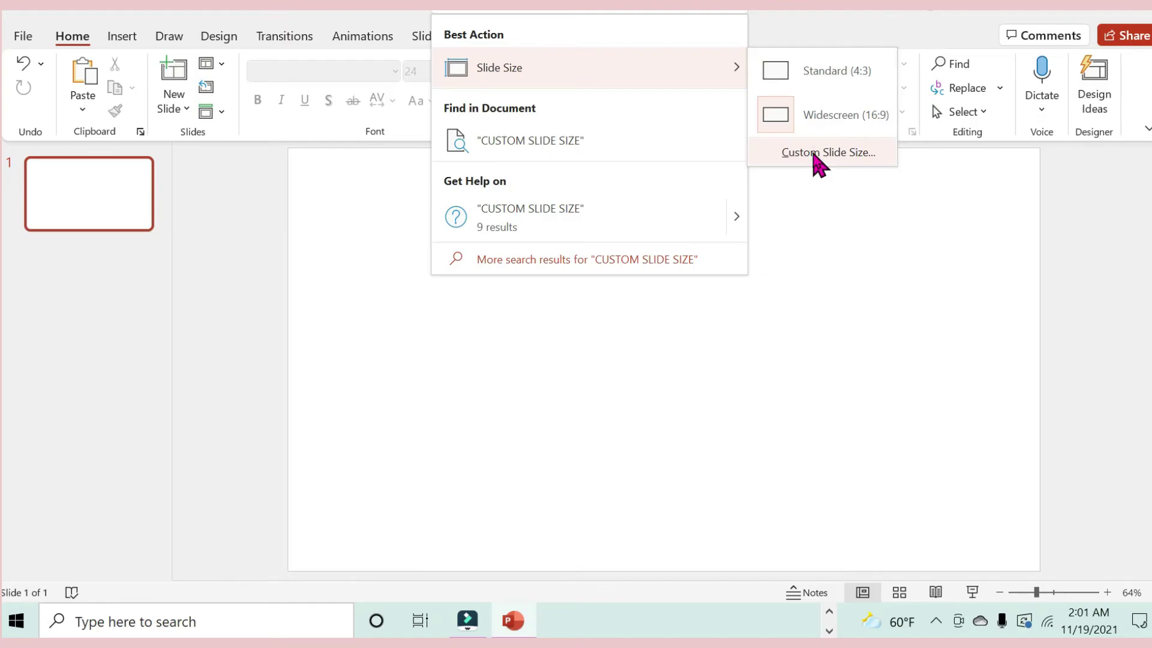
Set a custom 4 in by 5 in portrait slide size, choosing Ensure Fit.
{"action": "left_click", "coordinate": [814, 154]}
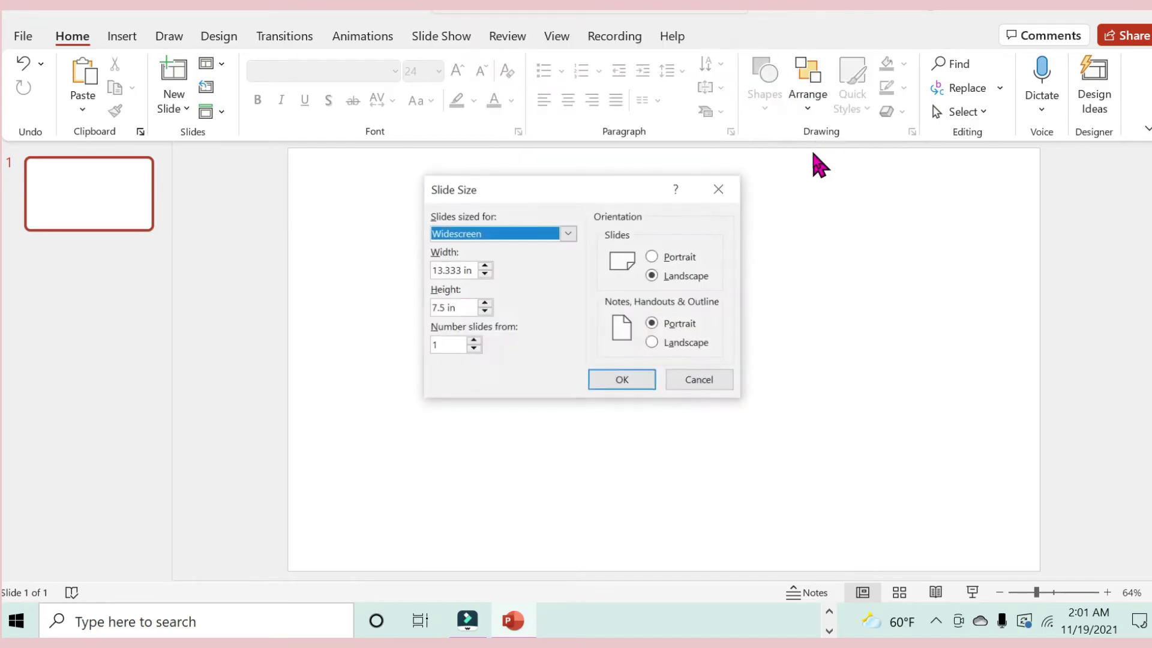
{"action": "left_click", "coordinate": [484, 275]}
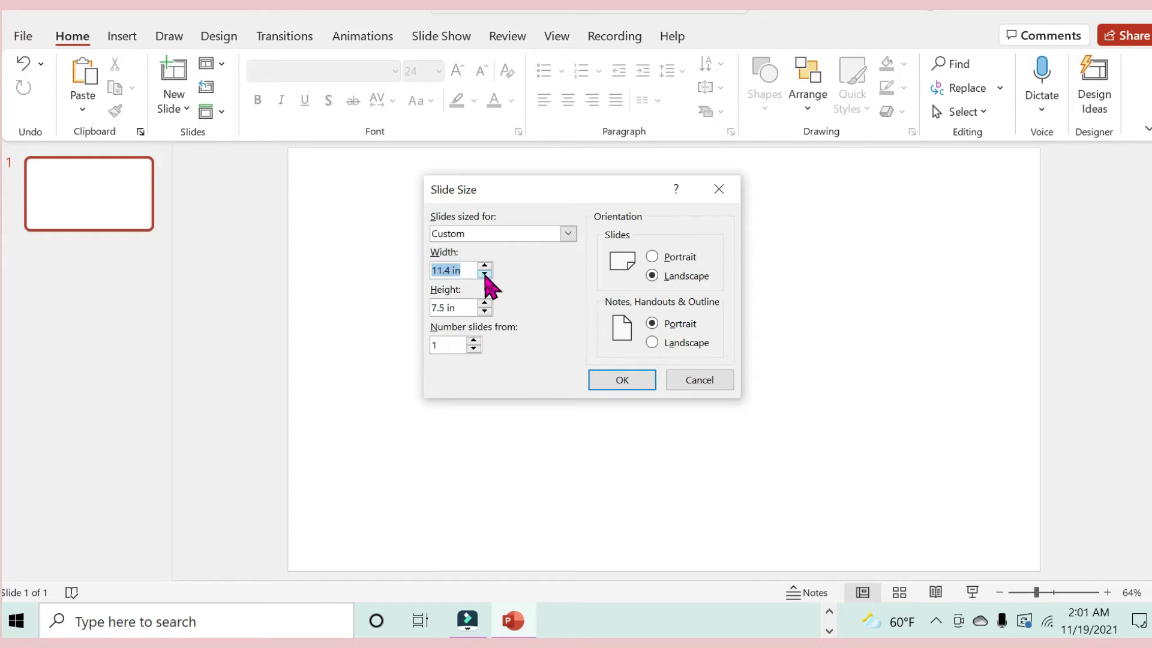
{"action": "left_click", "coordinate": [485, 275]}
{"action": "key", "text": "BackSpace"}
{"action": "type", "text": "4"}
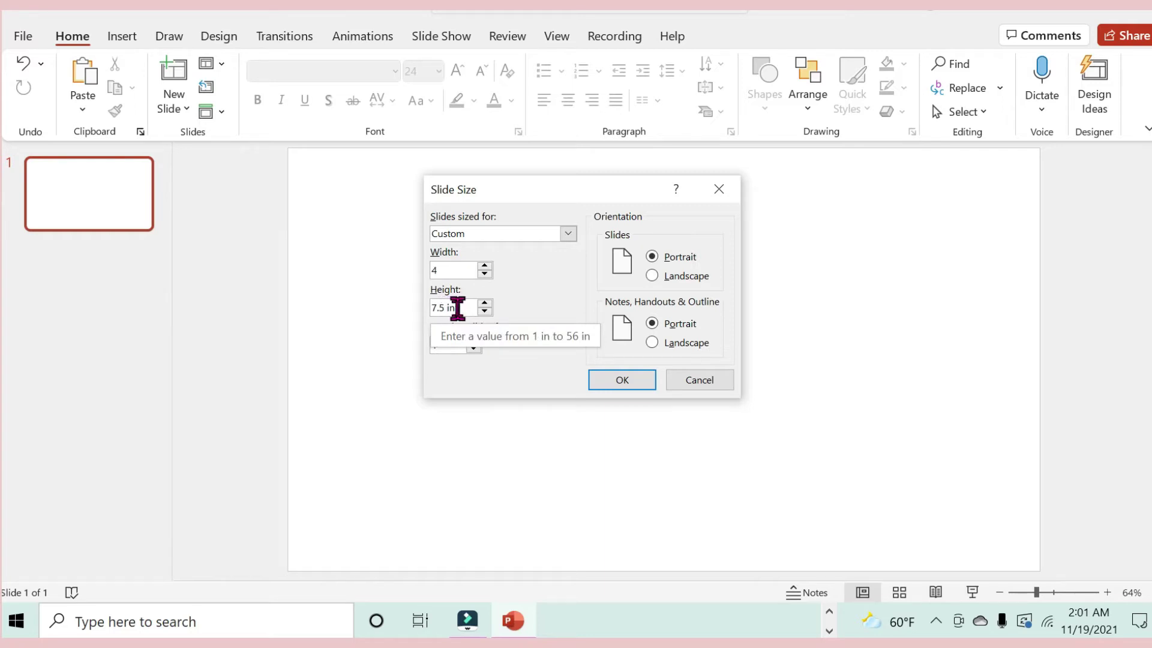
{"action": "type", "text": "IN"}
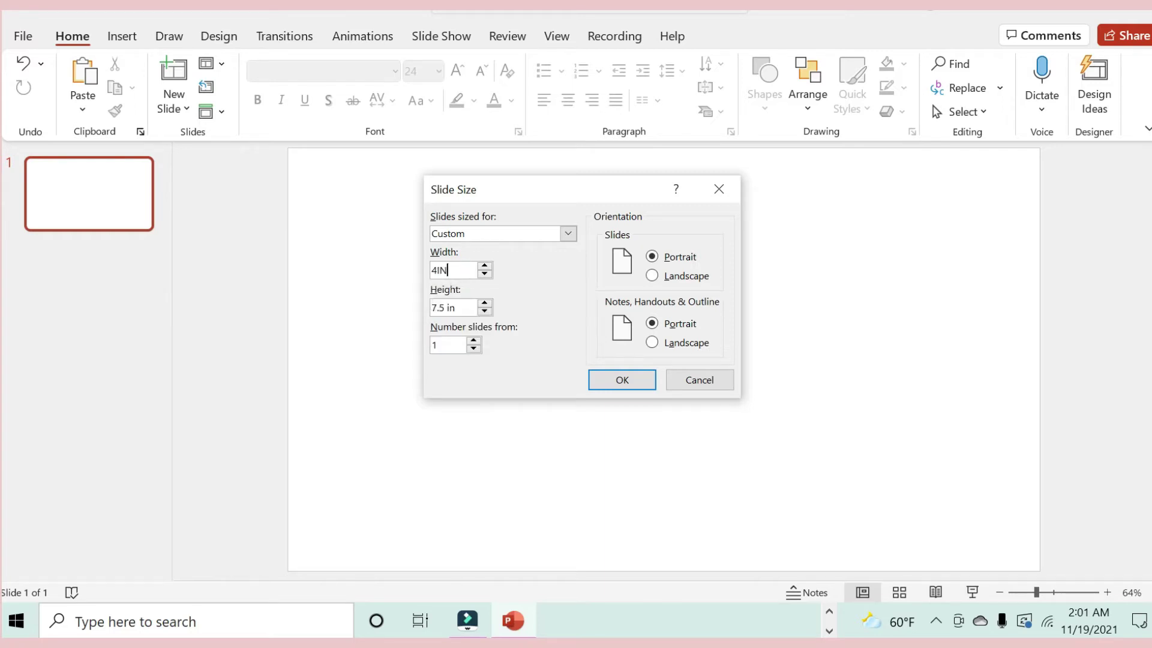
{"action": "key", "text": "Caps_Lock"}
{"action": "type", "text": "in"}
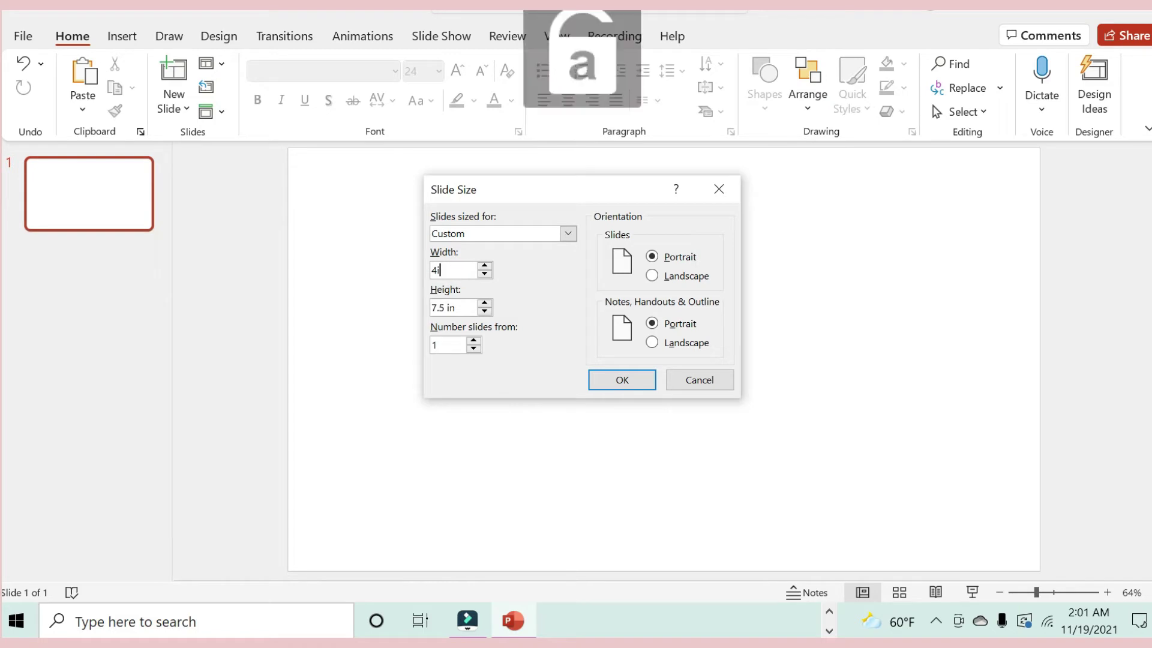
{"action": "left_click", "coordinate": [445, 309]}
{"action": "type", "text": "7"}
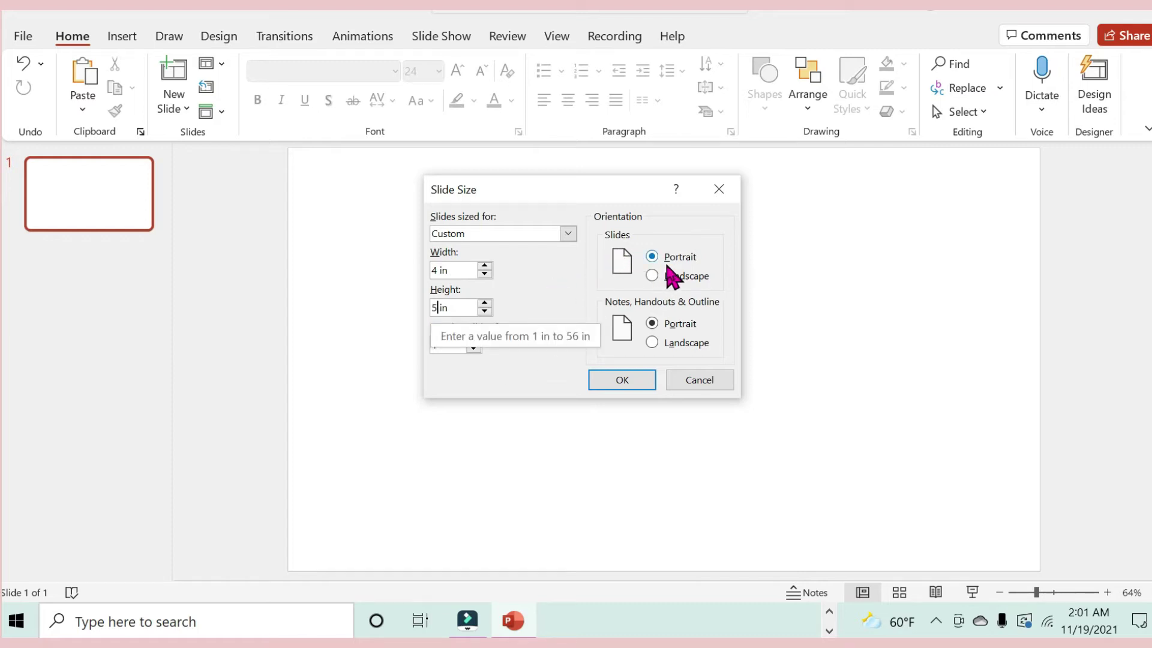
{"action": "left_click", "coordinate": [622, 384]}
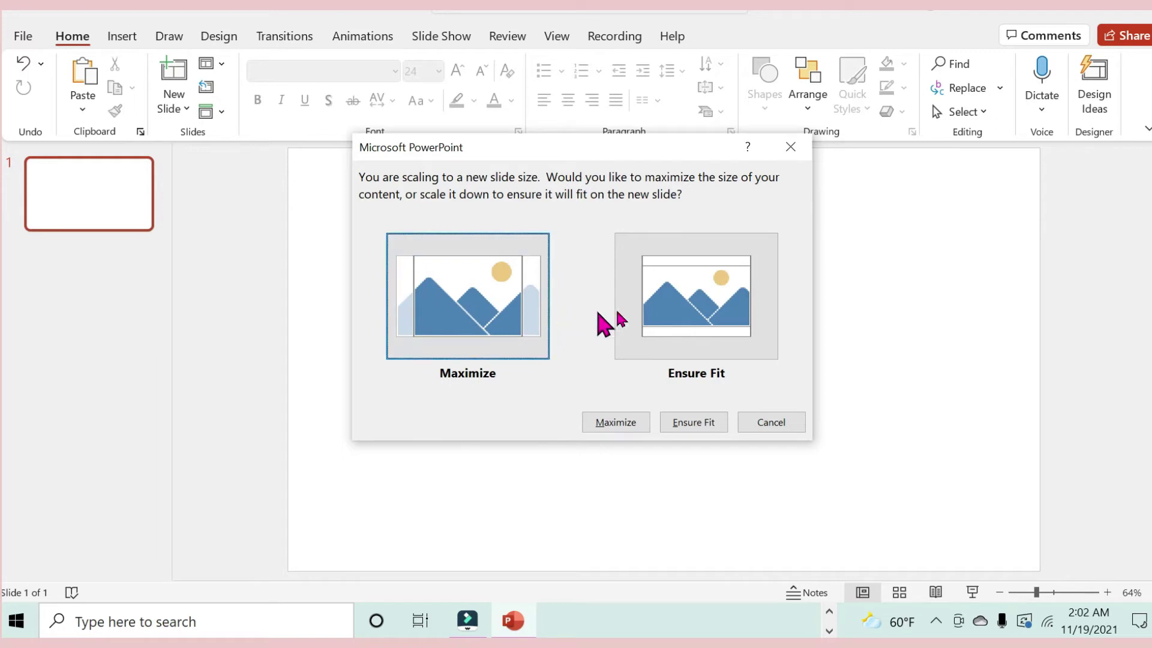
{"action": "left_click", "coordinate": [694, 333]}
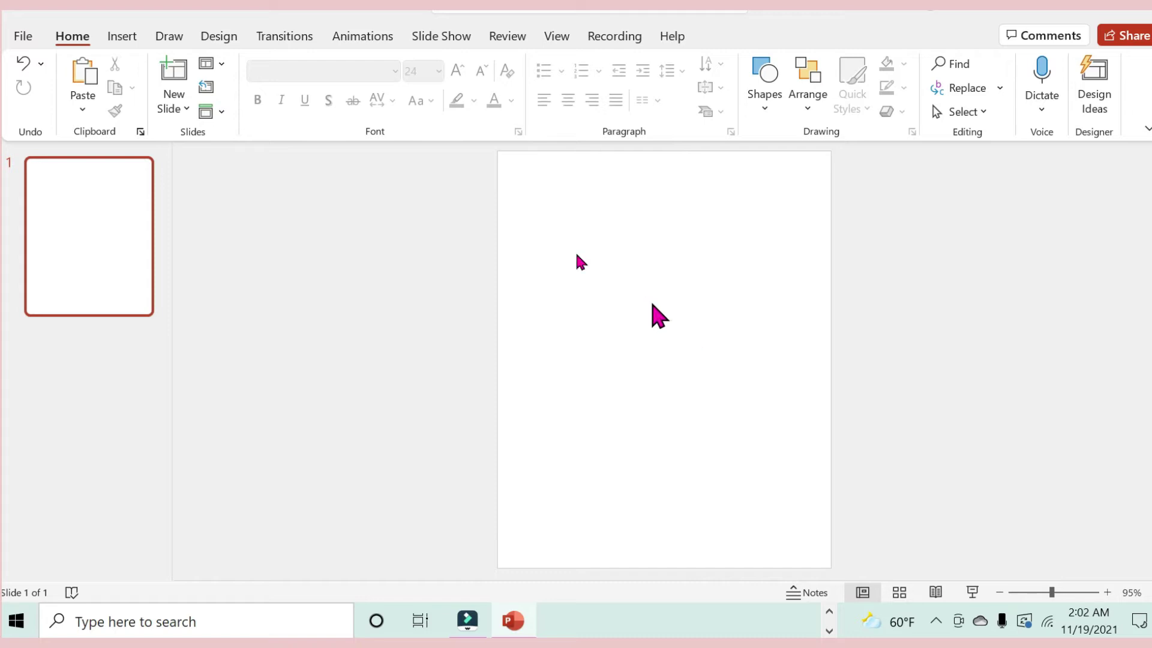
Open the Stock Images library from Insert > Pictures.
{"action": "left_click", "coordinate": [121, 36]}
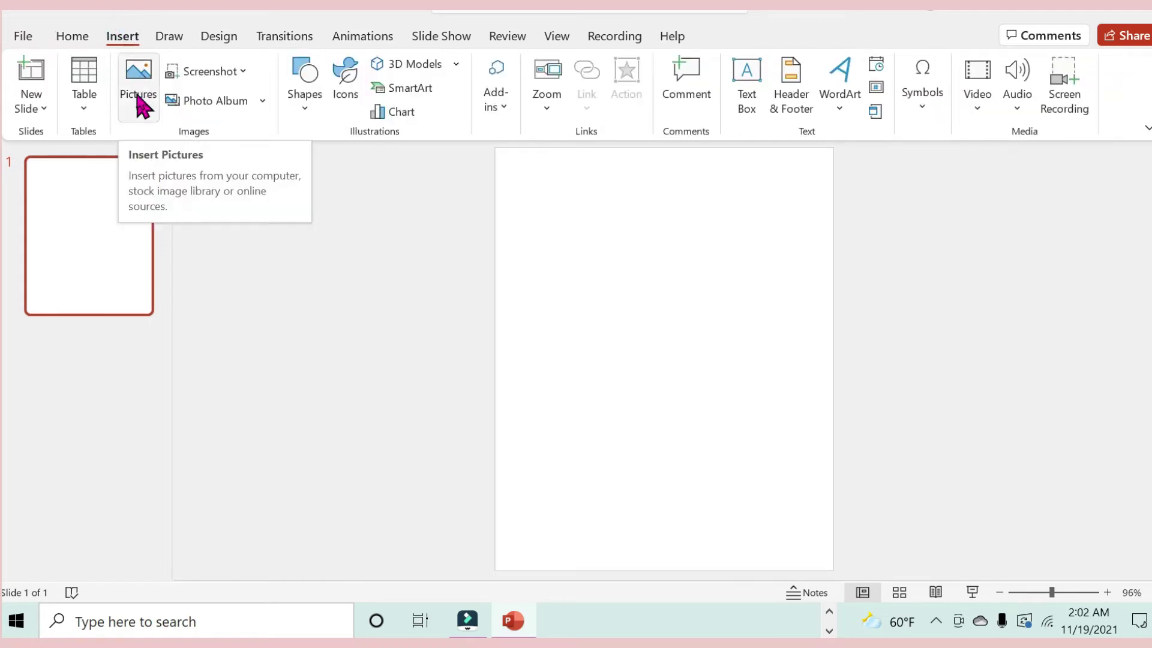
{"action": "left_click", "coordinate": [139, 103]}
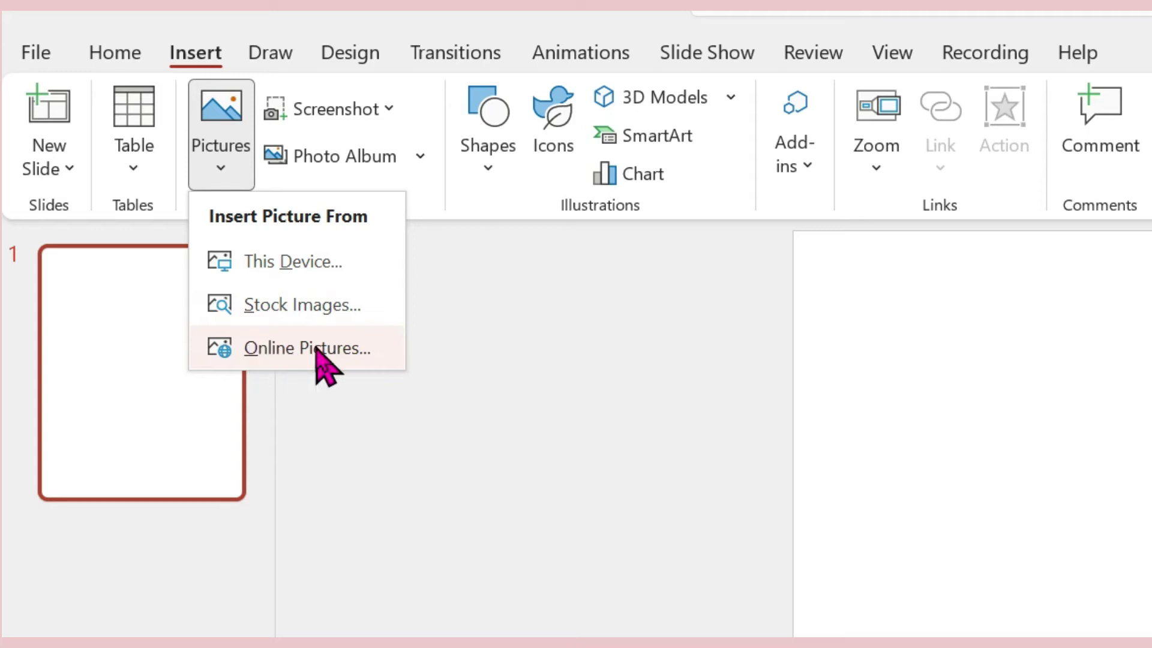
{"action": "left_click", "coordinate": [286, 305]}
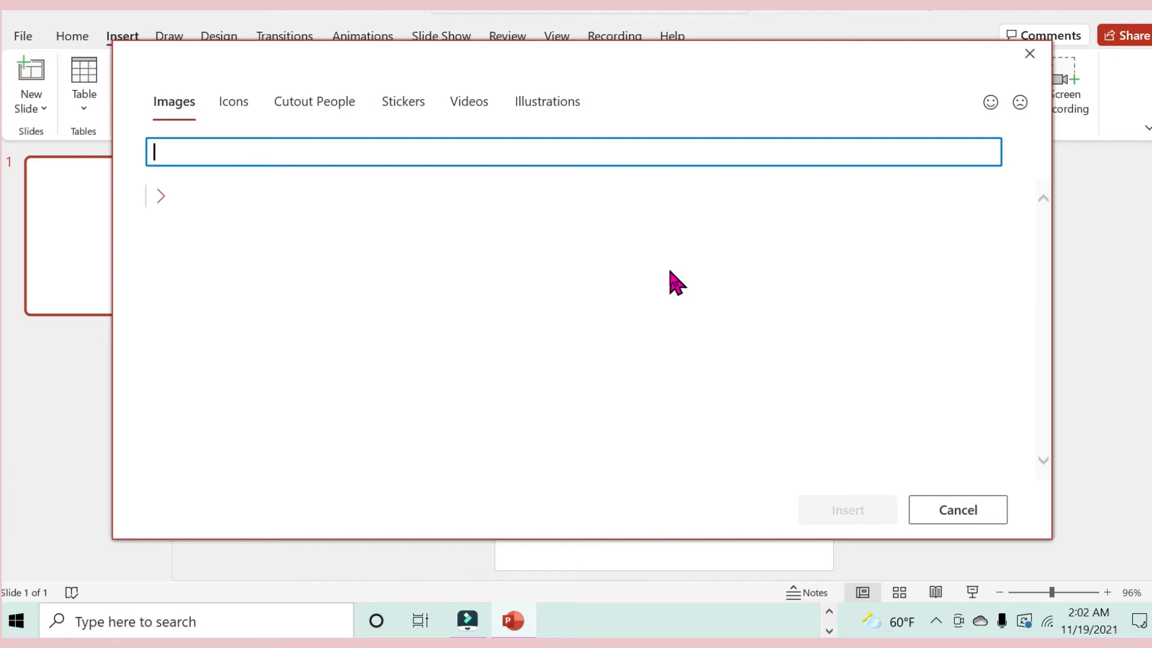
Search stickers for 'cat' and insert the white cat playing with red yarn.
{"action": "left_click", "coordinate": [411, 111]}
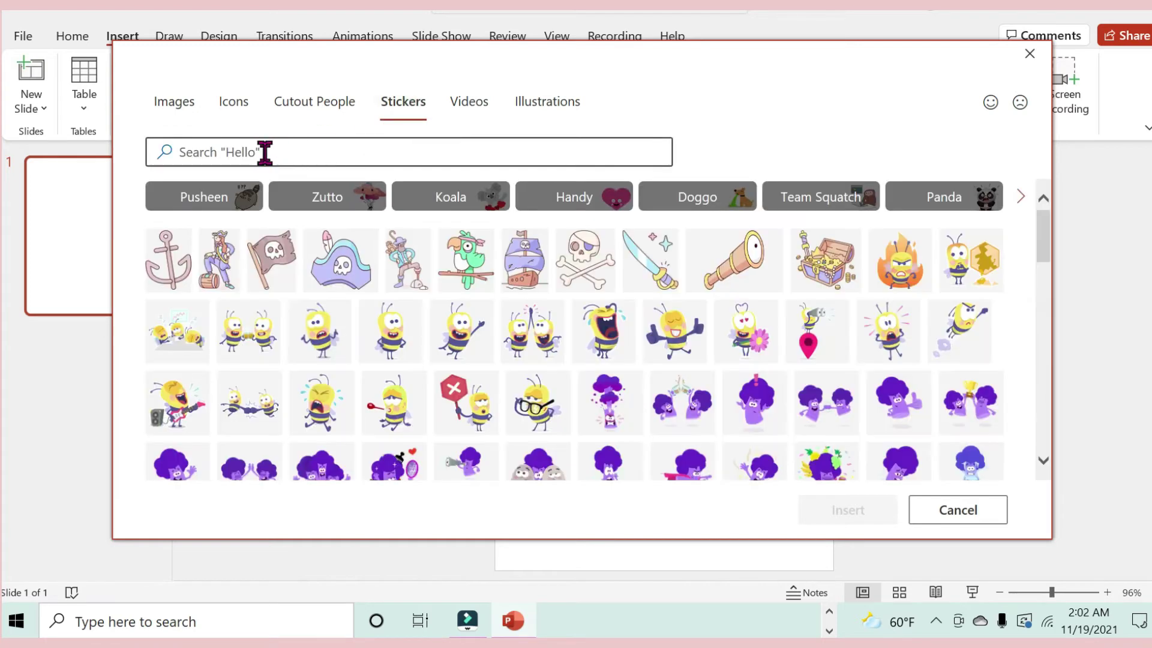
{"action": "left_click", "coordinate": [265, 152]}
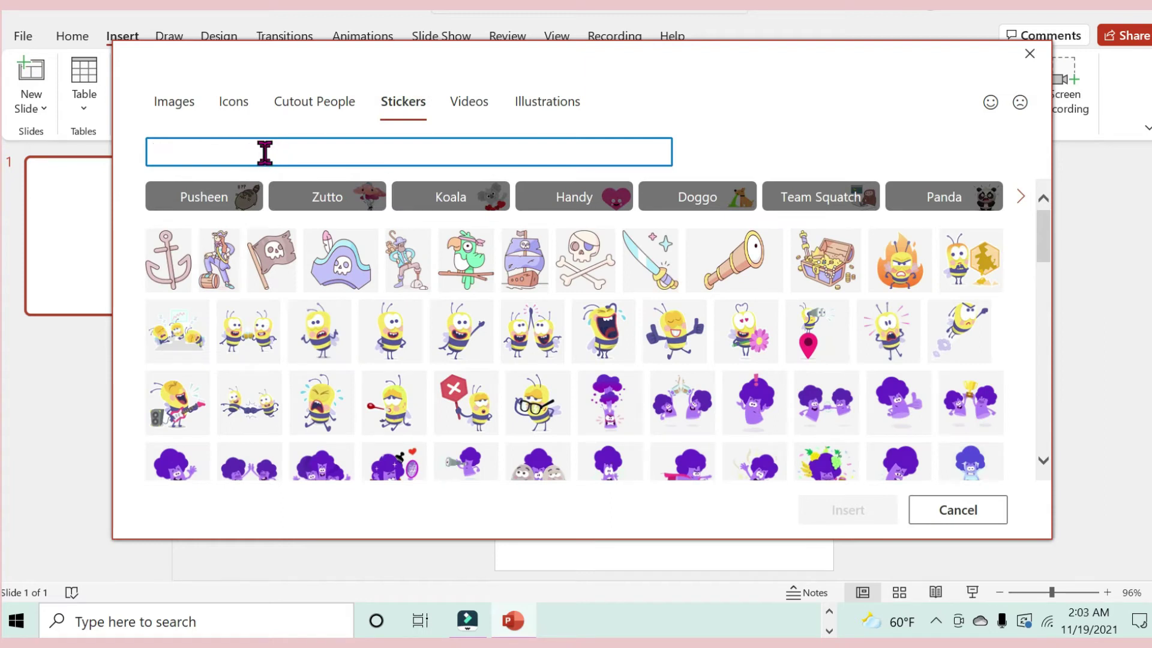
{"action": "type", "text": "cat"}
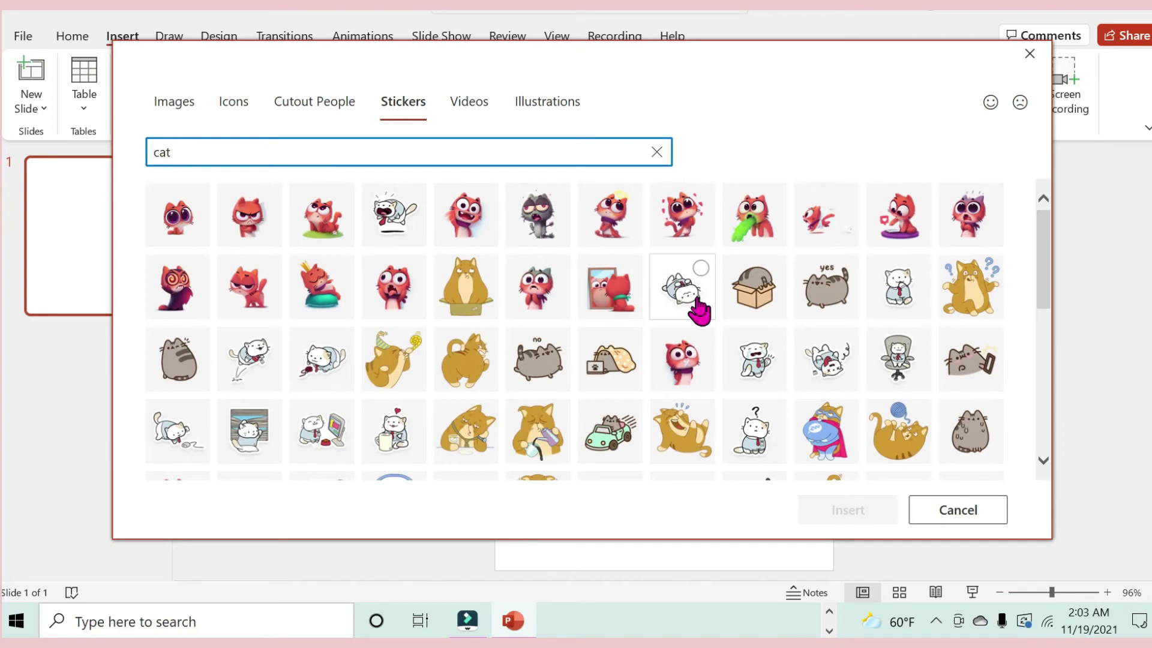
{"action": "scroll", "coordinate": [700, 309], "scroll_direction": "down", "scroll_amount": 2}
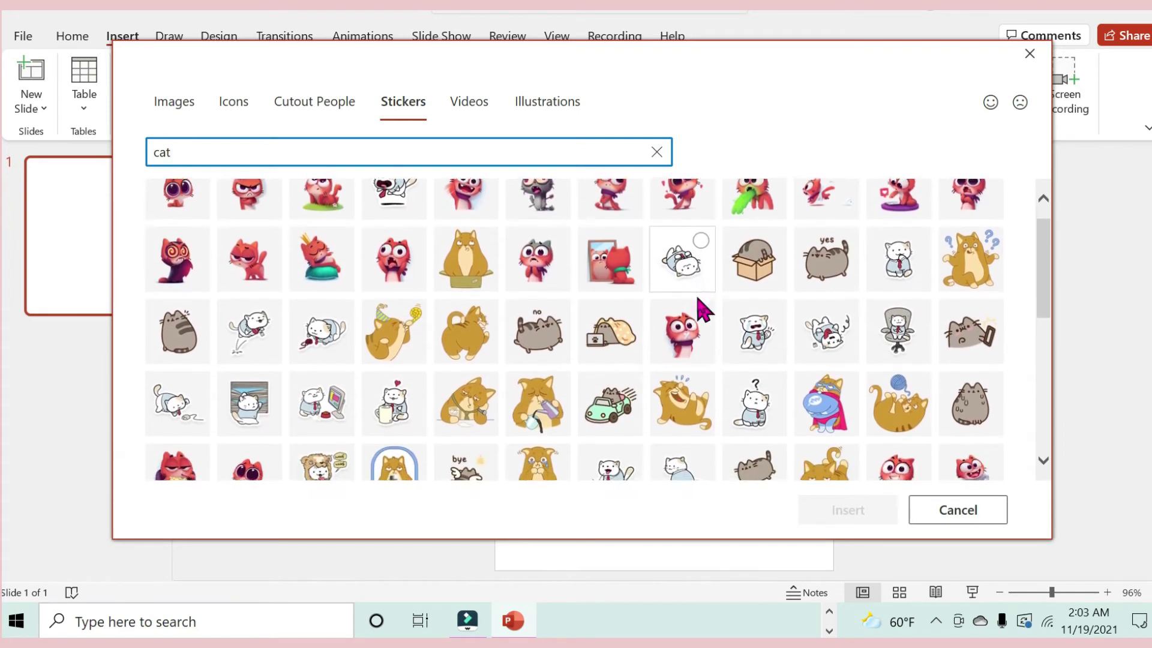
{"action": "scroll", "coordinate": [700, 309], "scroll_direction": "down", "scroll_amount": 1}
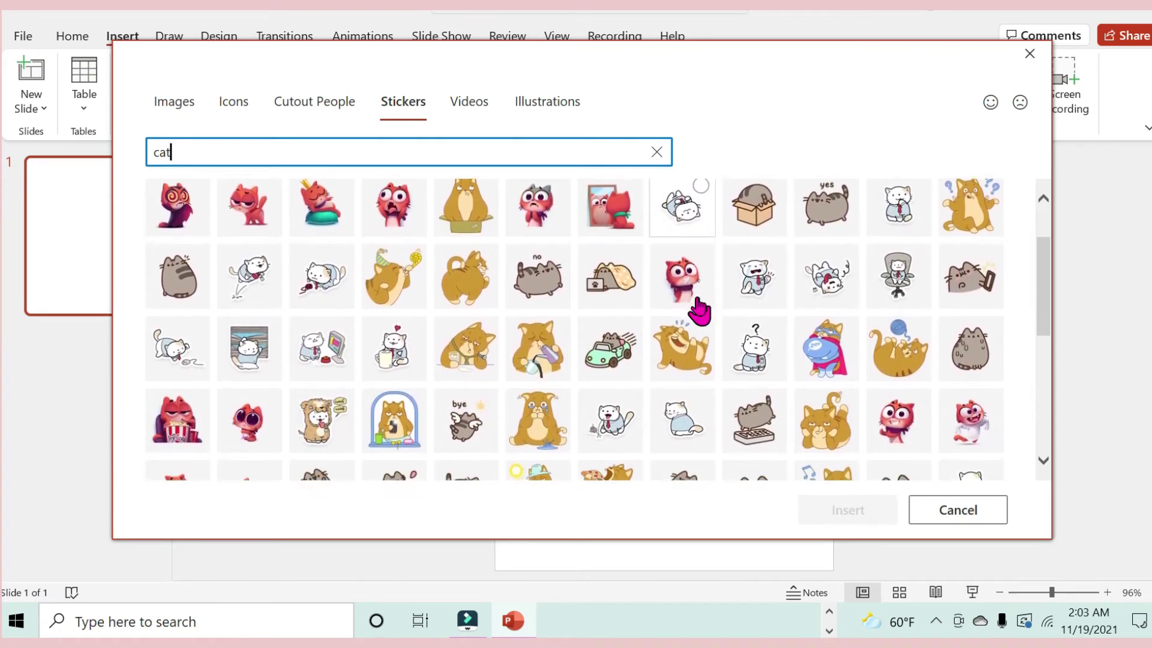
{"action": "scroll", "coordinate": [700, 310], "scroll_direction": "down", "scroll_amount": 1}
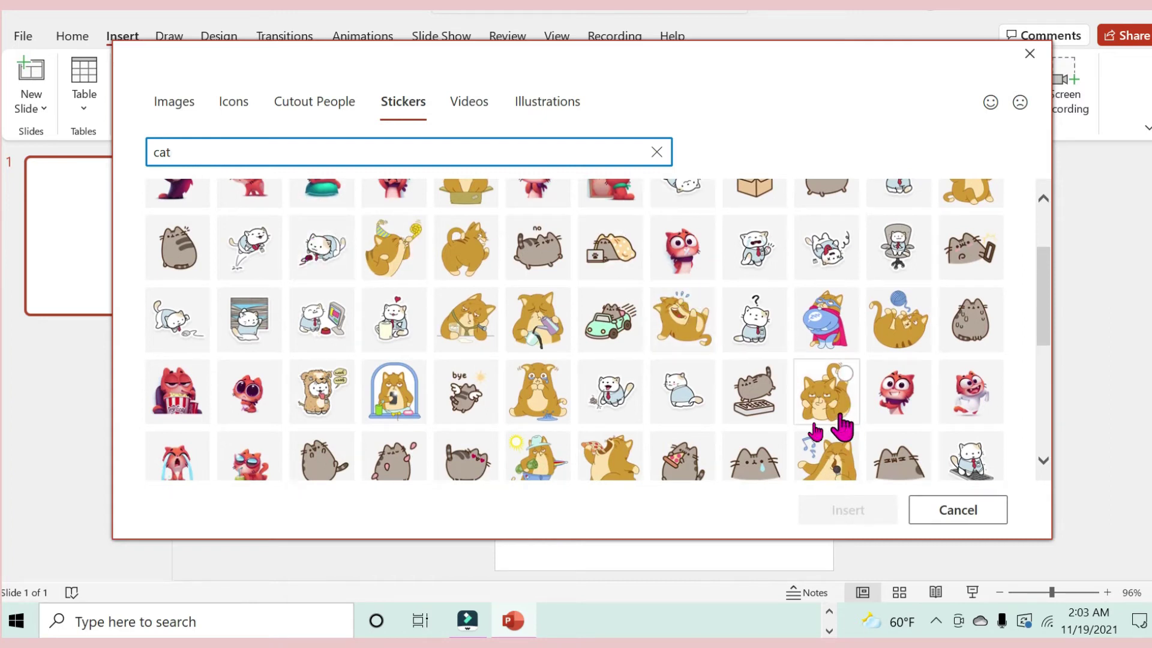
{"action": "scroll", "coordinate": [792, 435], "scroll_direction": "down", "scroll_amount": 5}
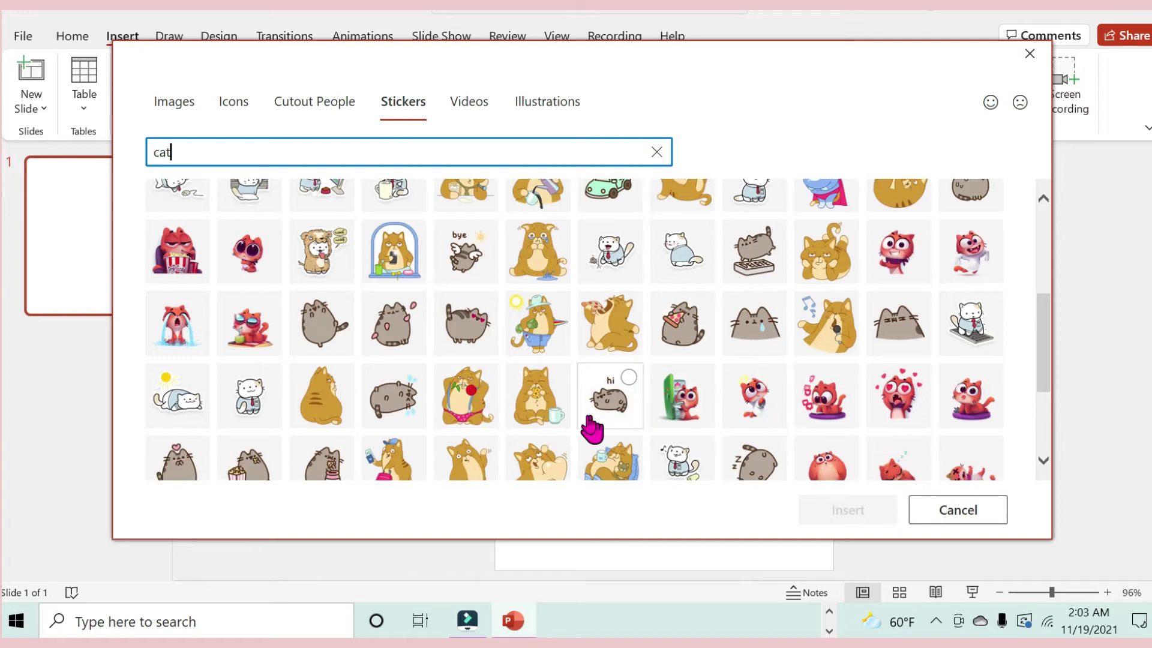
{"action": "scroll", "coordinate": [589, 429], "scroll_direction": "up", "scroll_amount": 3}
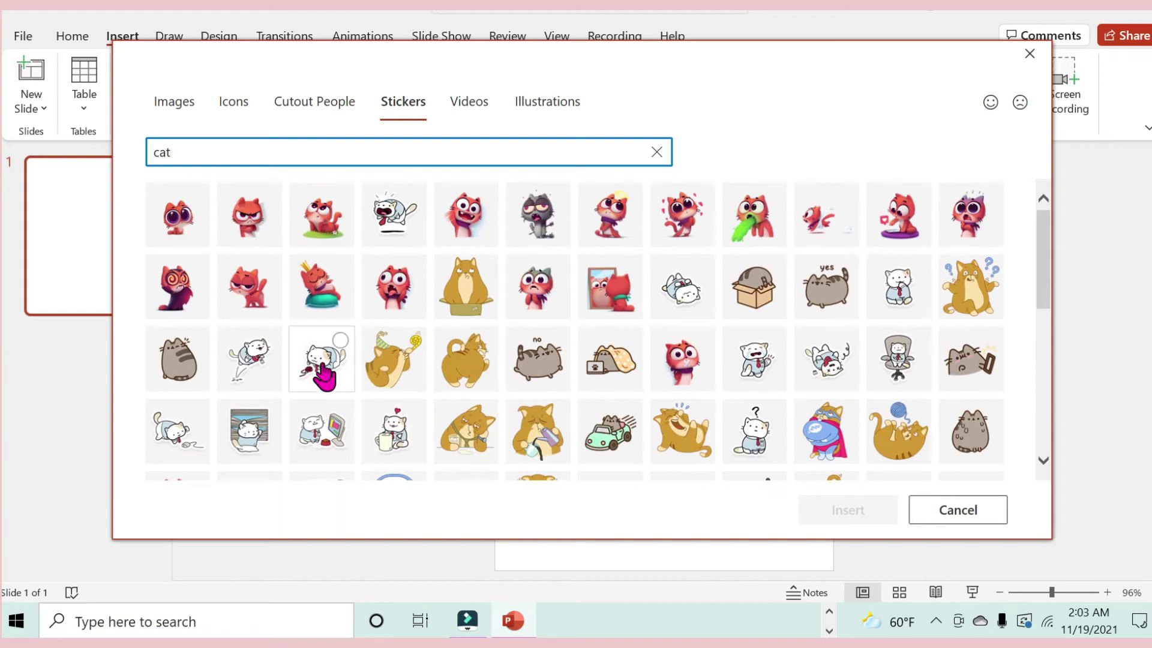
{"action": "left_click", "coordinate": [322, 372]}
{"action": "left_click", "coordinate": [864, 509]}
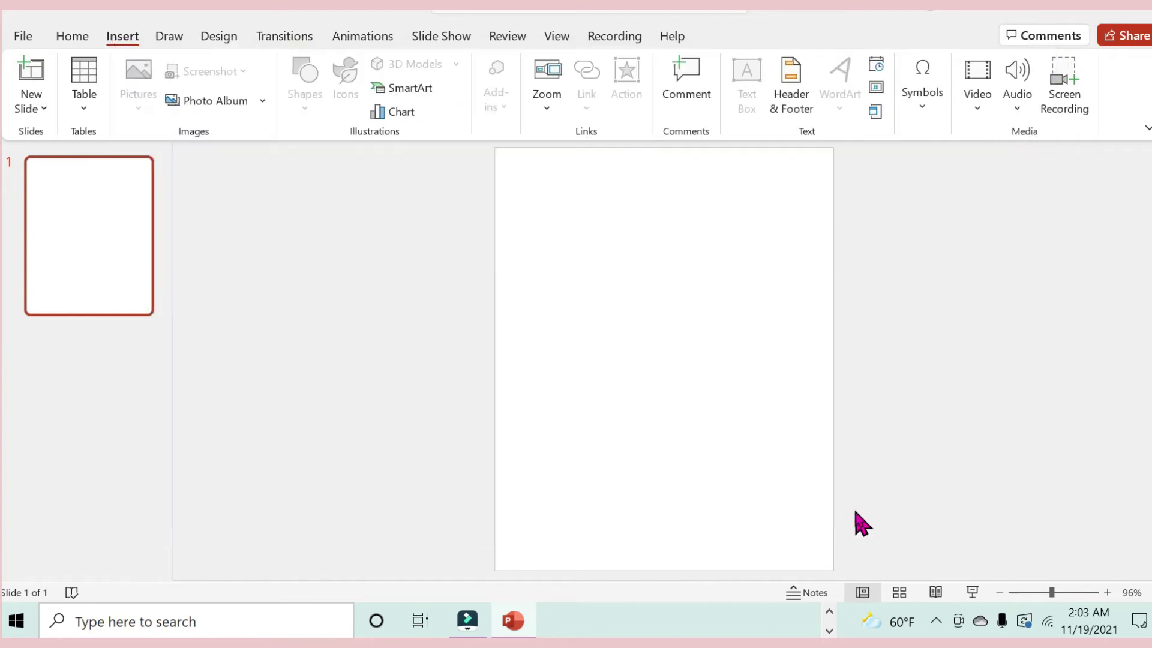
Enlarge the cat sticker to 3.78 in square and move it up into place.
{"action": "left_click_drag", "start_coordinate": [784, 239], "coordinate": [835, 188]}
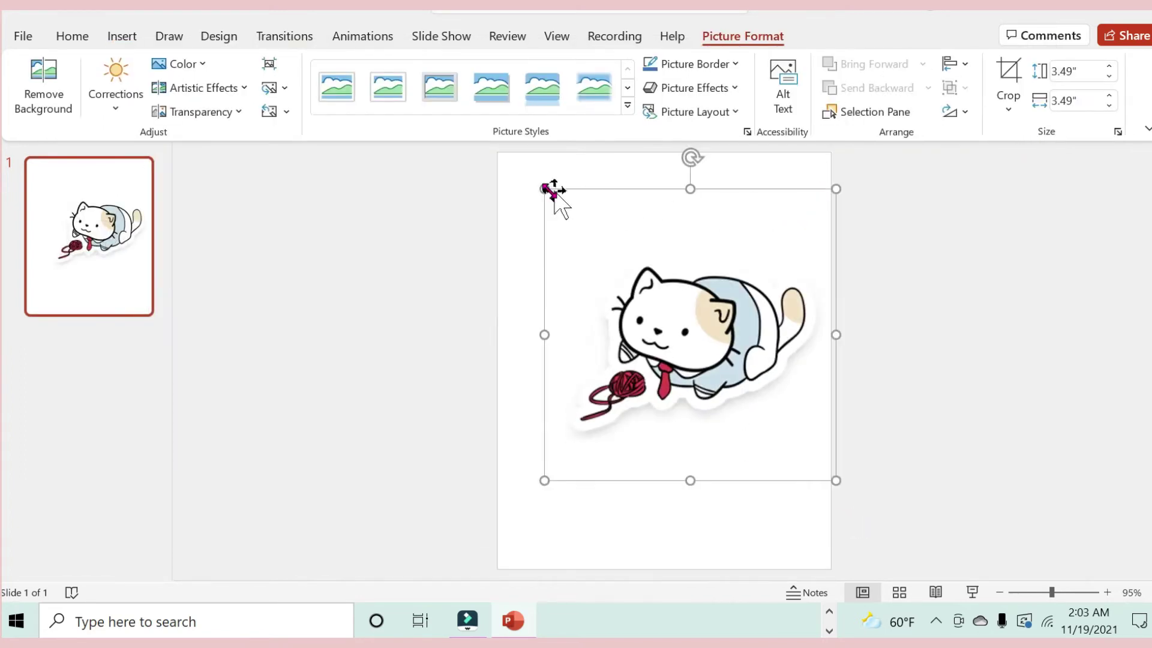
{"action": "left_click", "coordinate": [524, 188]}
{"action": "mouse_move", "coordinate": [662, 308]}
{"action": "left_mouse_down"}
{"action": "mouse_move", "coordinate": [638, 304]}
{"action": "mouse_move", "coordinate": [651, 299]}
{"action": "left_mouse_up"}
{"action": "left_click", "coordinate": [683, 539]}
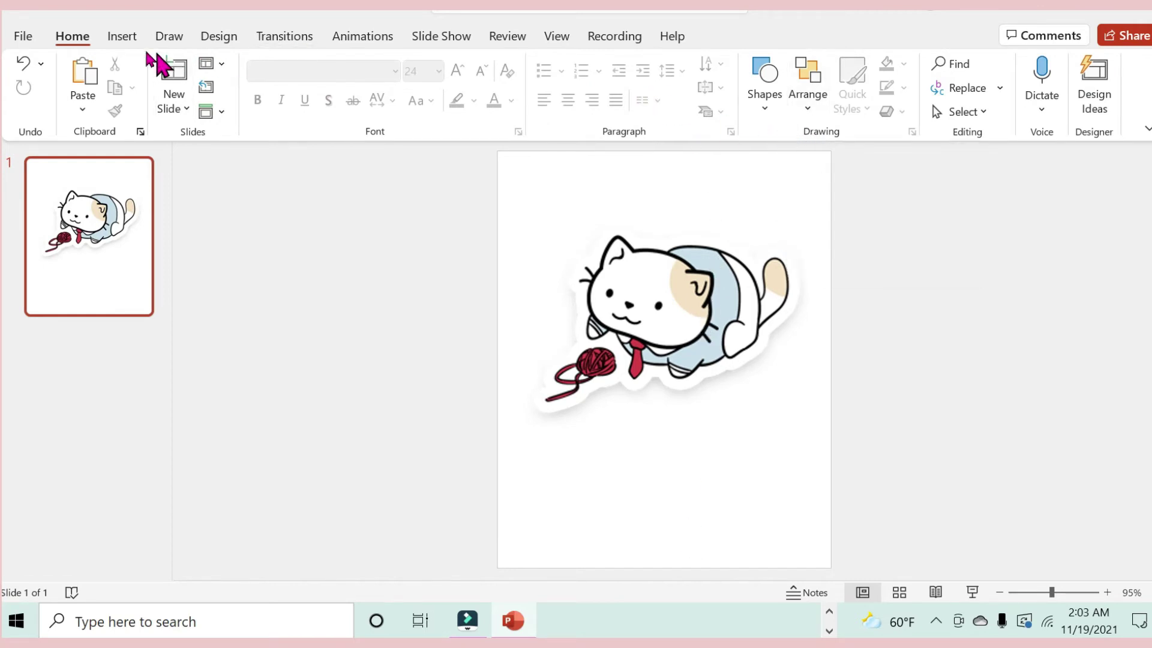
{"action": "left_click", "coordinate": [123, 39]}
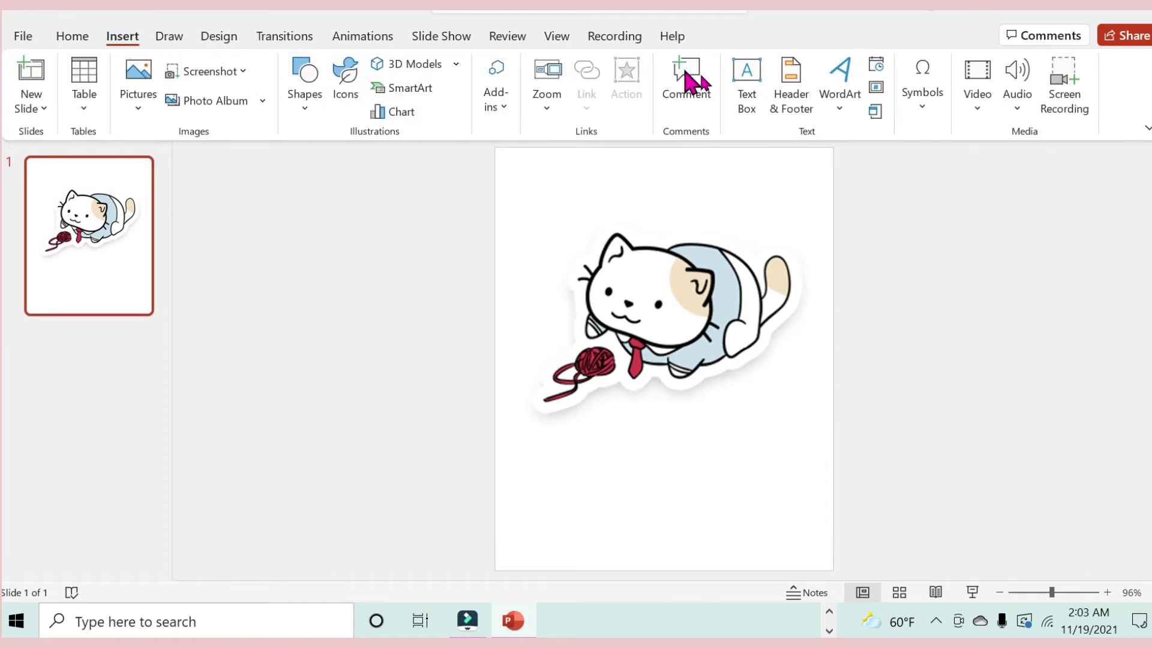
Add a text box reading CAT below the cat sticker, centred on the slide.
{"action": "left_click", "coordinate": [753, 97]}
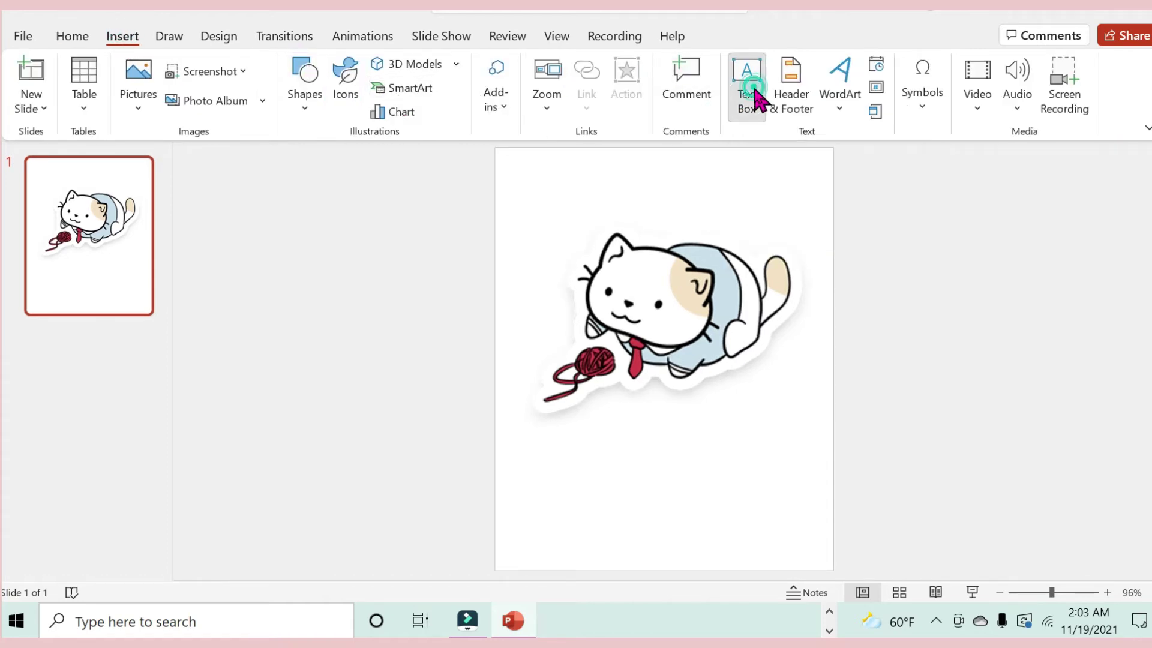
{"action": "left_click", "coordinate": [613, 450]}
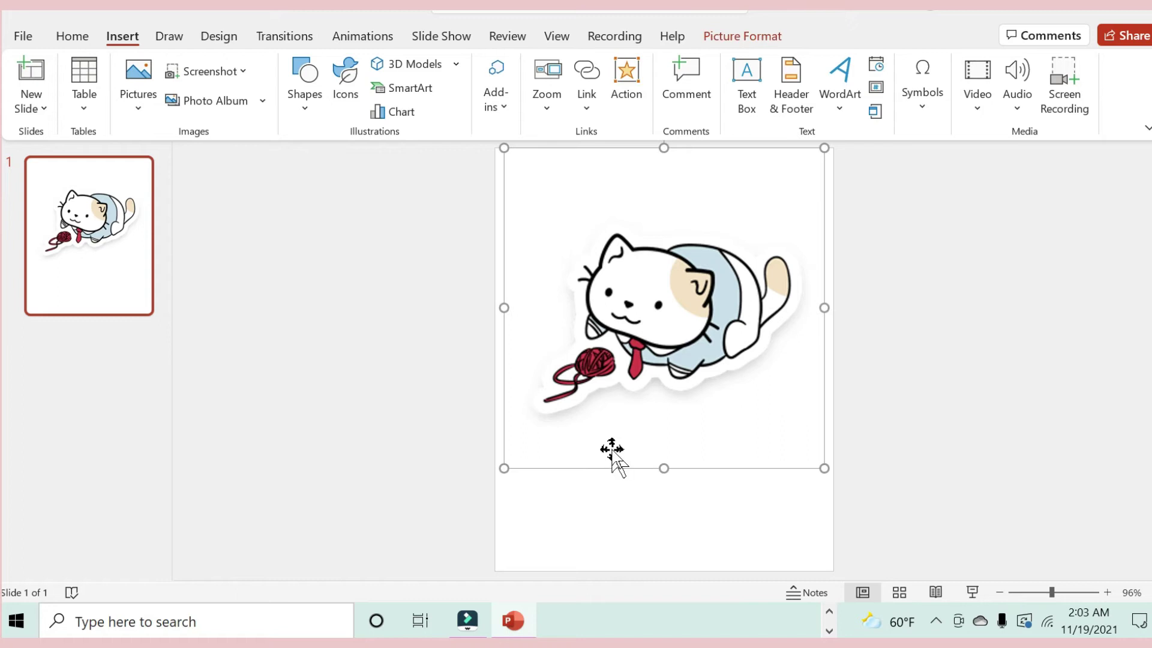
{"action": "left_click", "coordinate": [608, 507]}
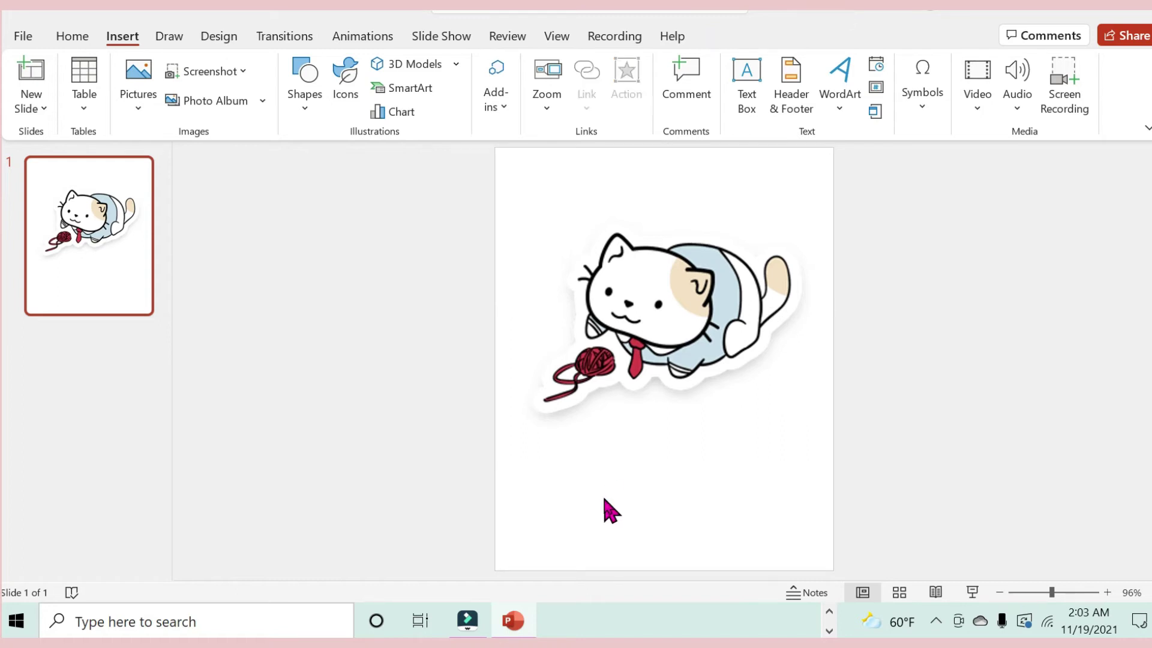
{"action": "left_click", "coordinate": [754, 87]}
{"action": "left_click_drag", "start_coordinate": [601, 455], "coordinate": [745, 535]}
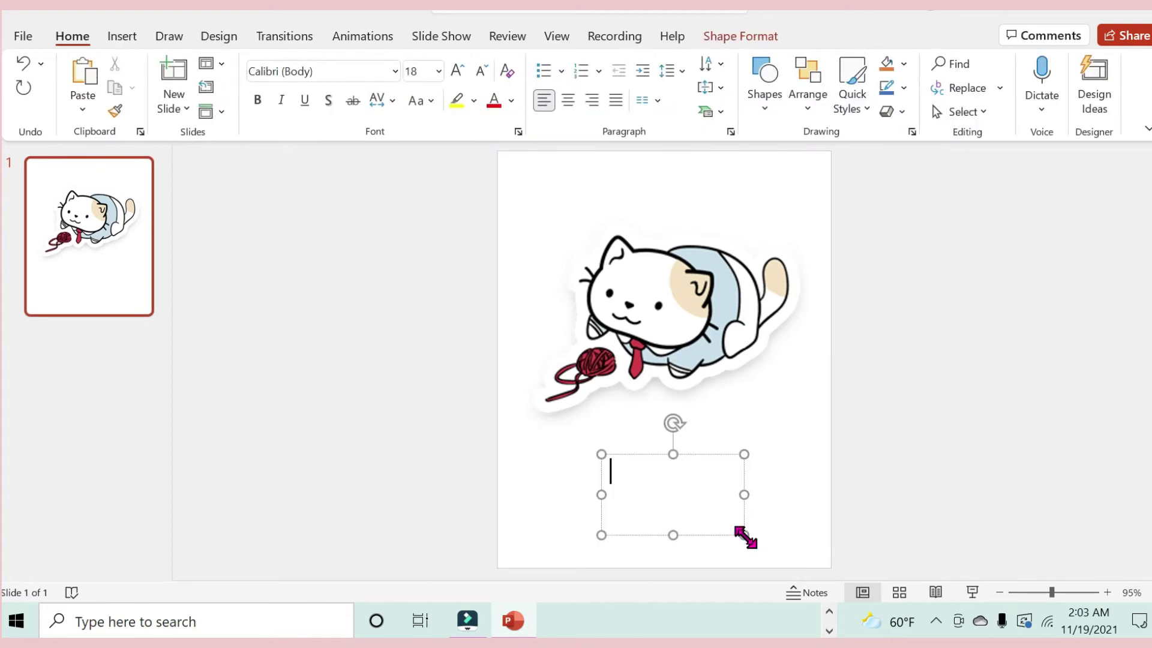
{"action": "type", "text": "ca"}
{"action": "key", "text": "BackSpace"}
{"action": "key", "text": "BackSpace"}
{"action": "key", "text": "Caps_Lock"}
{"action": "type", "text": "CAT"}
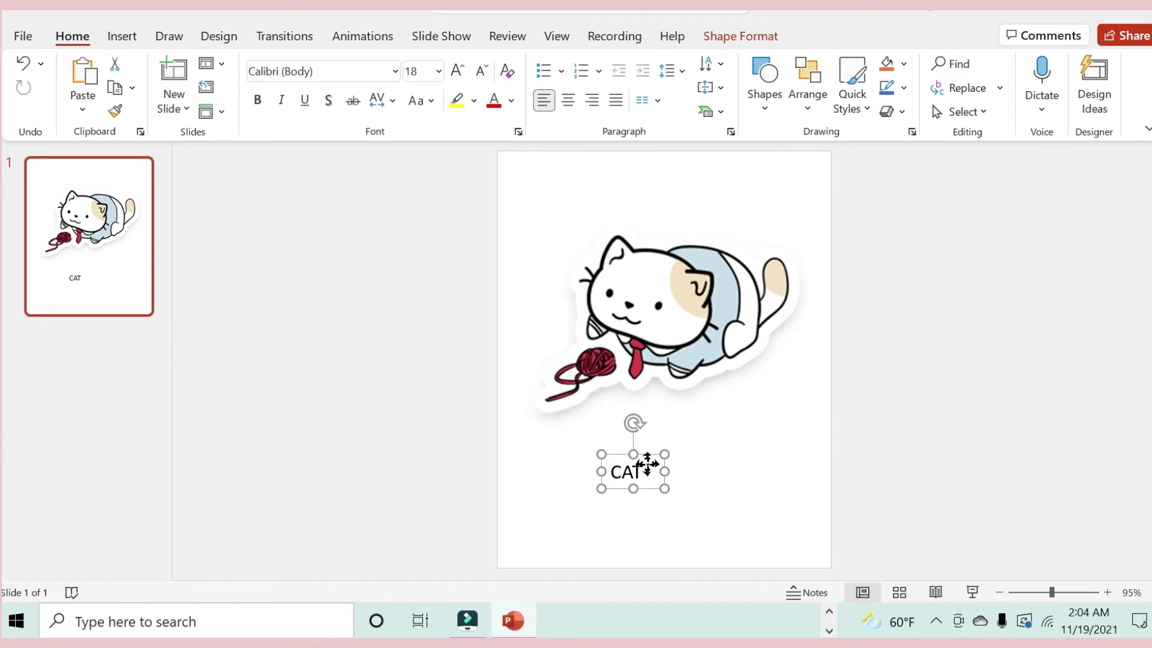
{"action": "left_click_drag", "start_coordinate": [647, 463], "coordinate": [682, 464]}
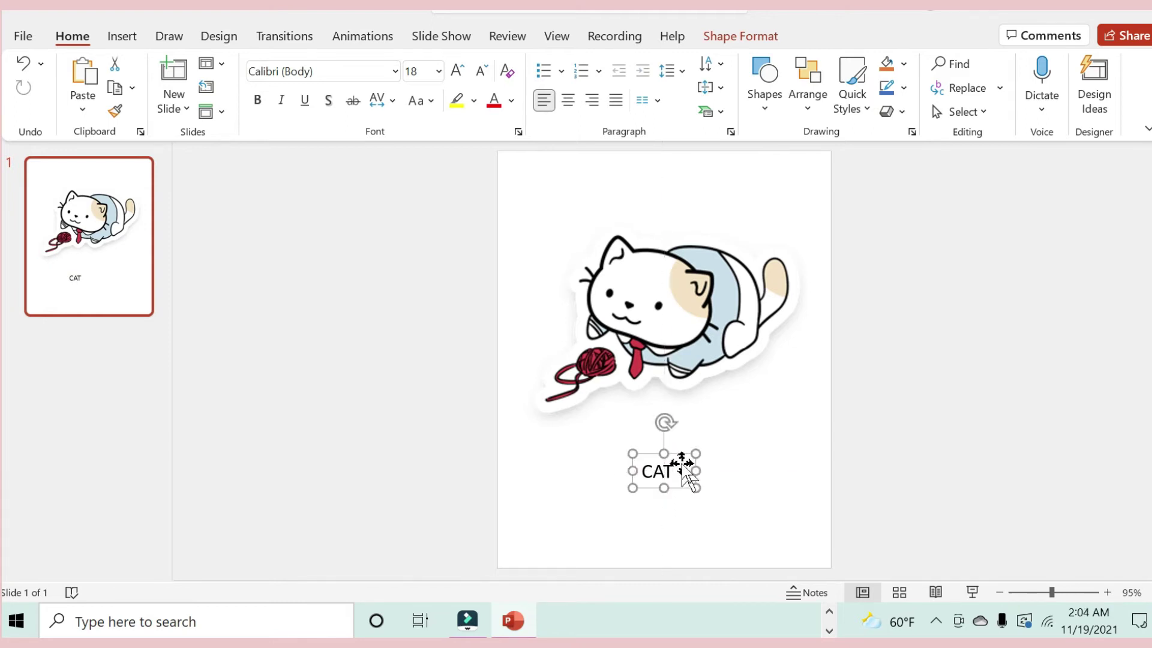
Make CAT 48 pt and widen its box so it fits one line under the cat.
{"action": "left_click", "coordinate": [438, 71]}
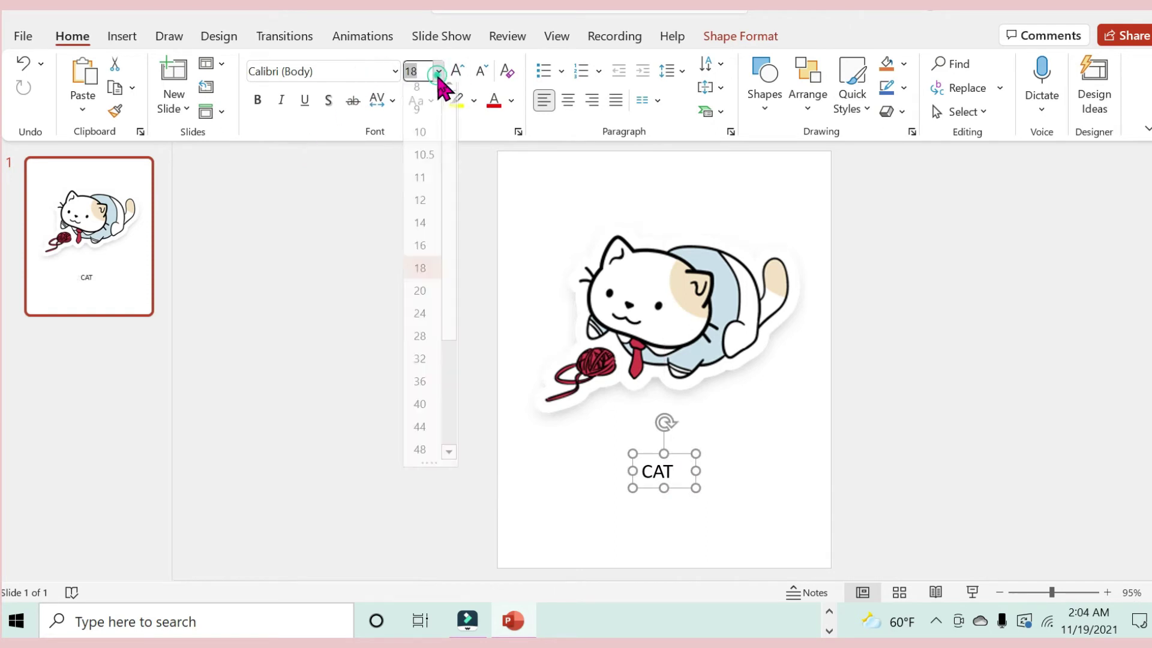
{"action": "right_click", "coordinate": [414, 457]}
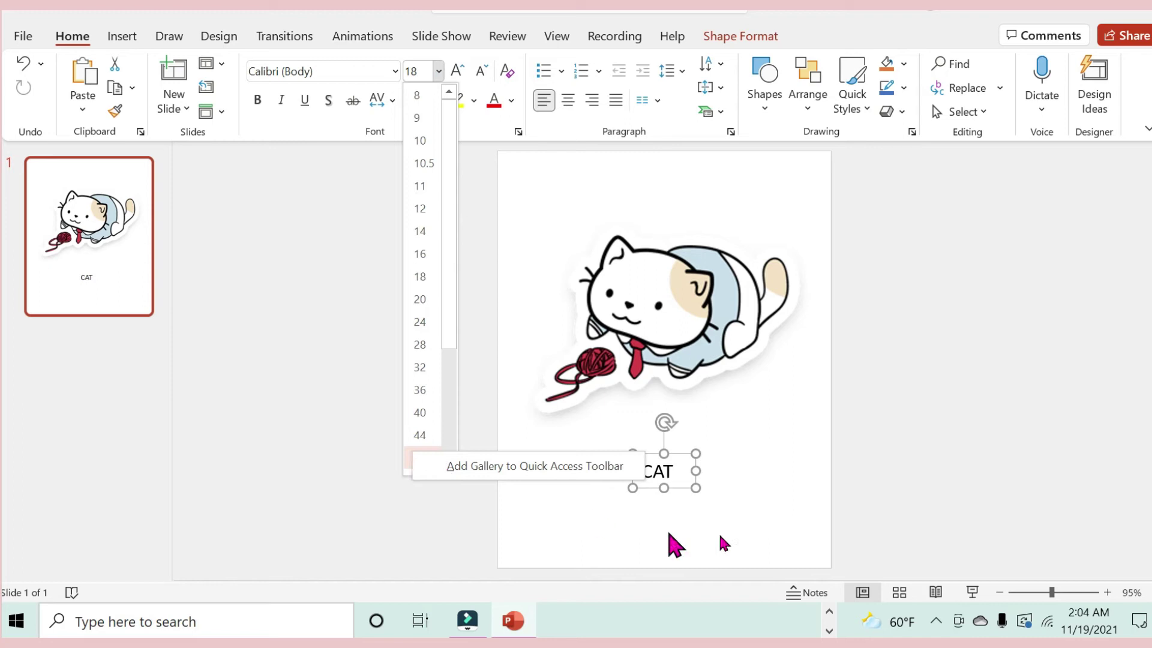
{"action": "left_click", "coordinate": [417, 453]}
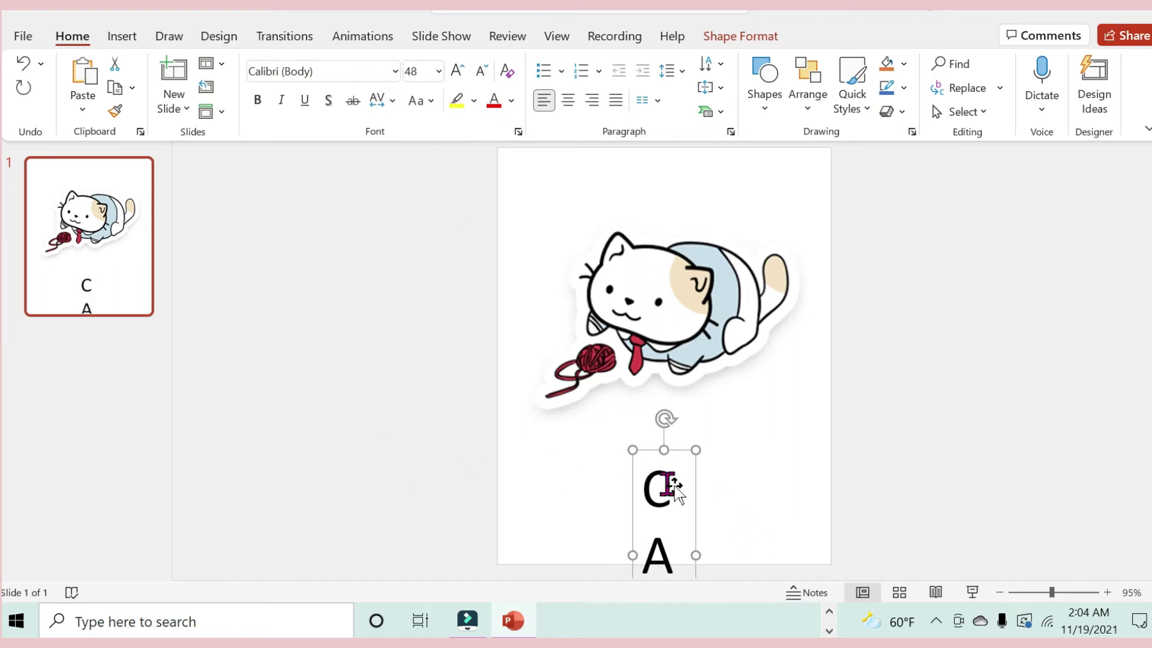
{"action": "left_click_drag", "start_coordinate": [696, 555], "coordinate": [771, 532]}
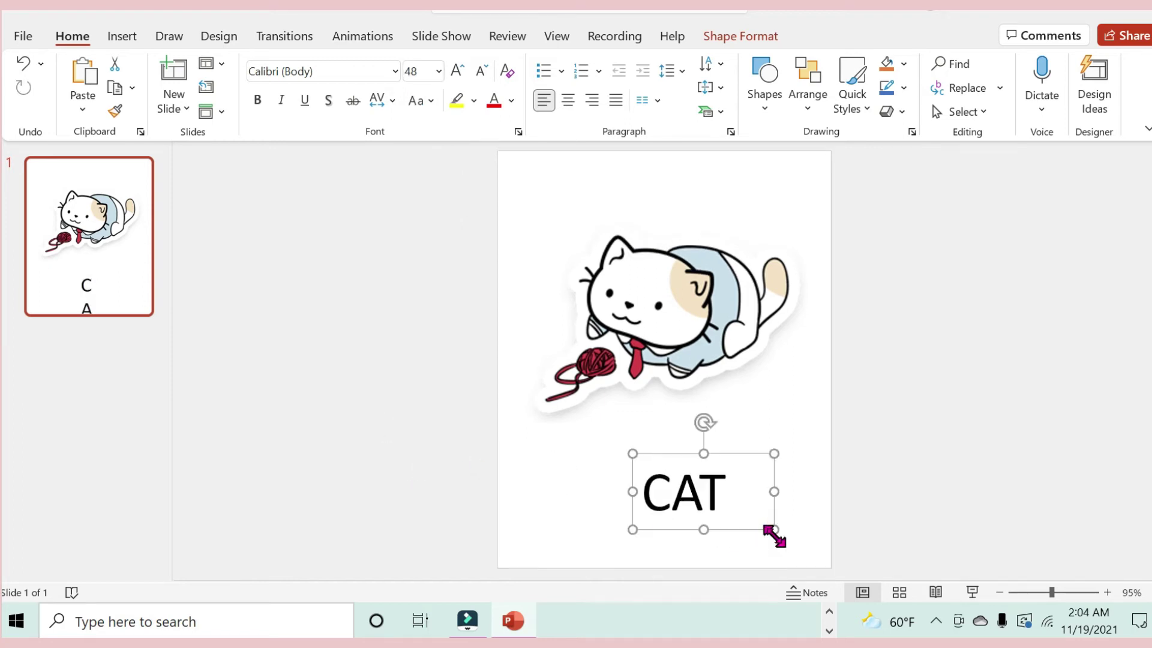
{"action": "left_click_drag", "start_coordinate": [741, 475], "coordinate": [680, 428]}
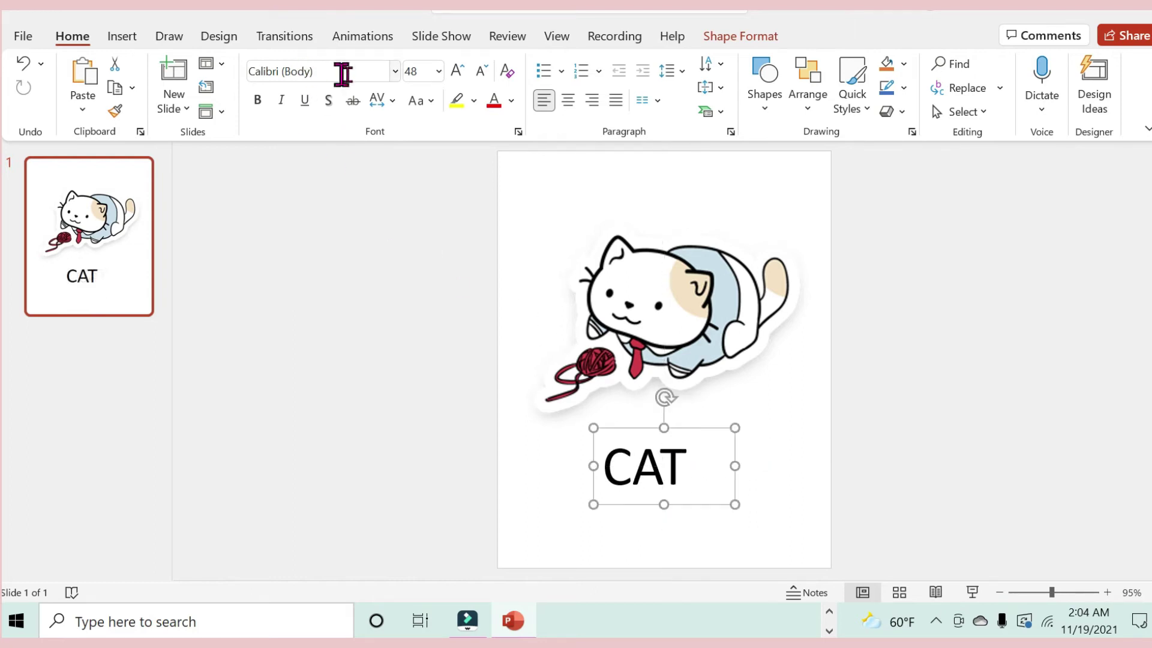
Set CAT in the Aharoni font and nudge it to centre beneath the cat.
{"action": "left_click", "coordinate": [385, 70]}
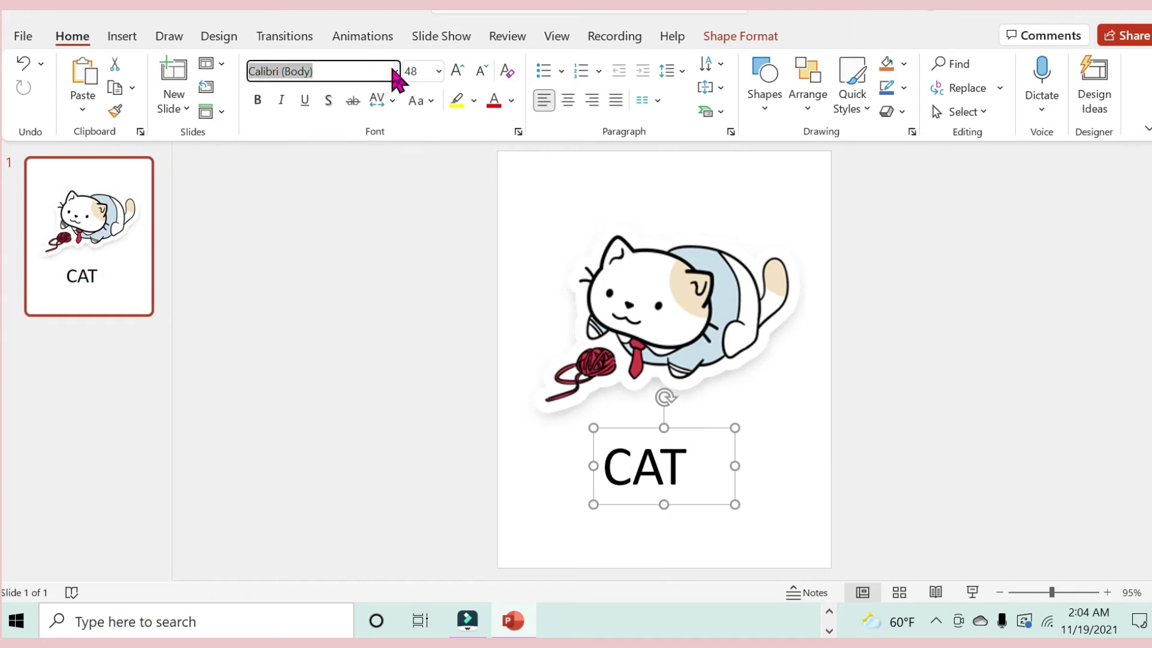
{"action": "left_click", "coordinate": [395, 71]}
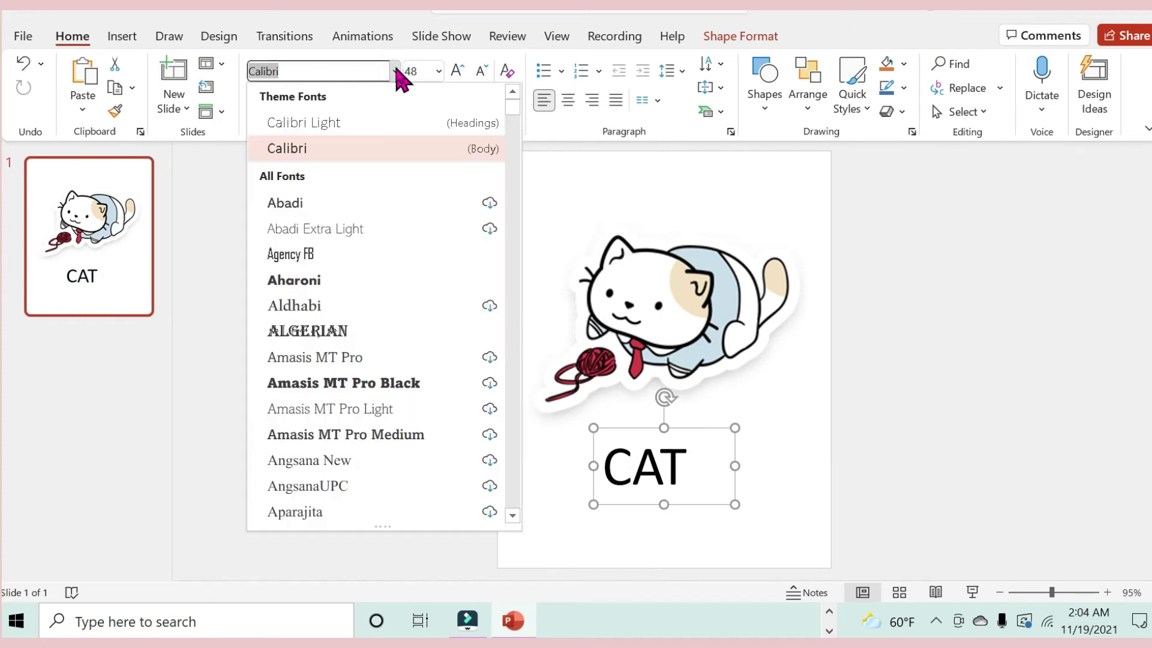
{"action": "left_click", "coordinate": [324, 288]}
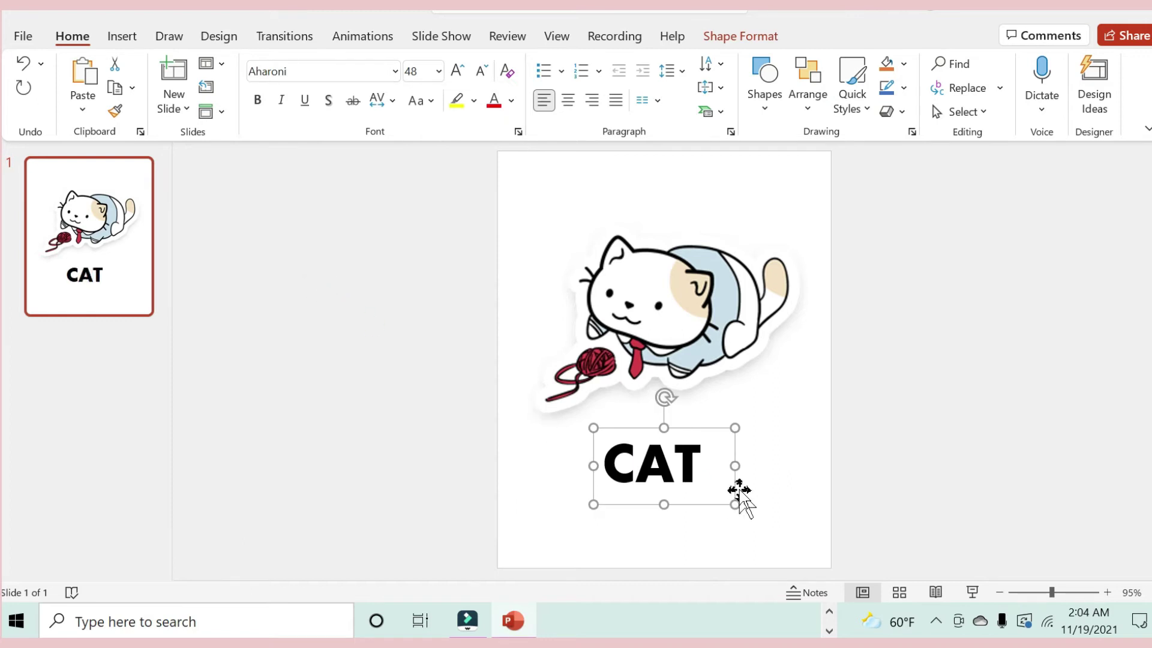
{"action": "left_click_drag", "start_coordinate": [718, 427], "coordinate": [725, 429]}
{"action": "left_click", "coordinate": [724, 225]}
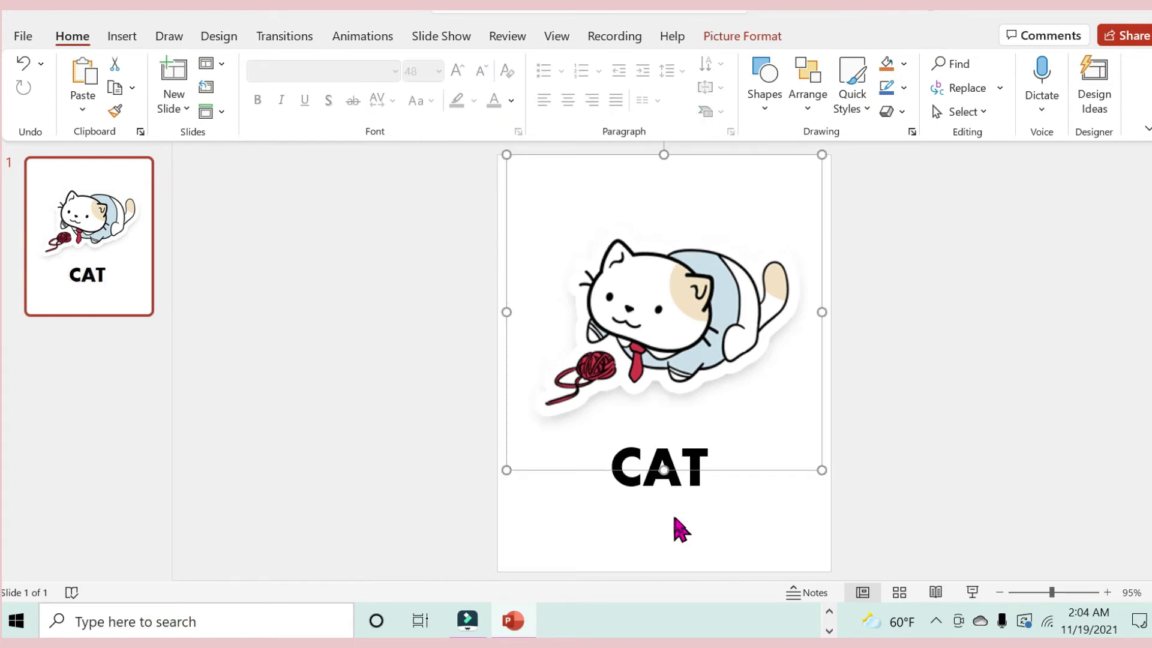
Add slide 2 and delete its title and content placeholders.
{"action": "left_click", "coordinate": [728, 526]}
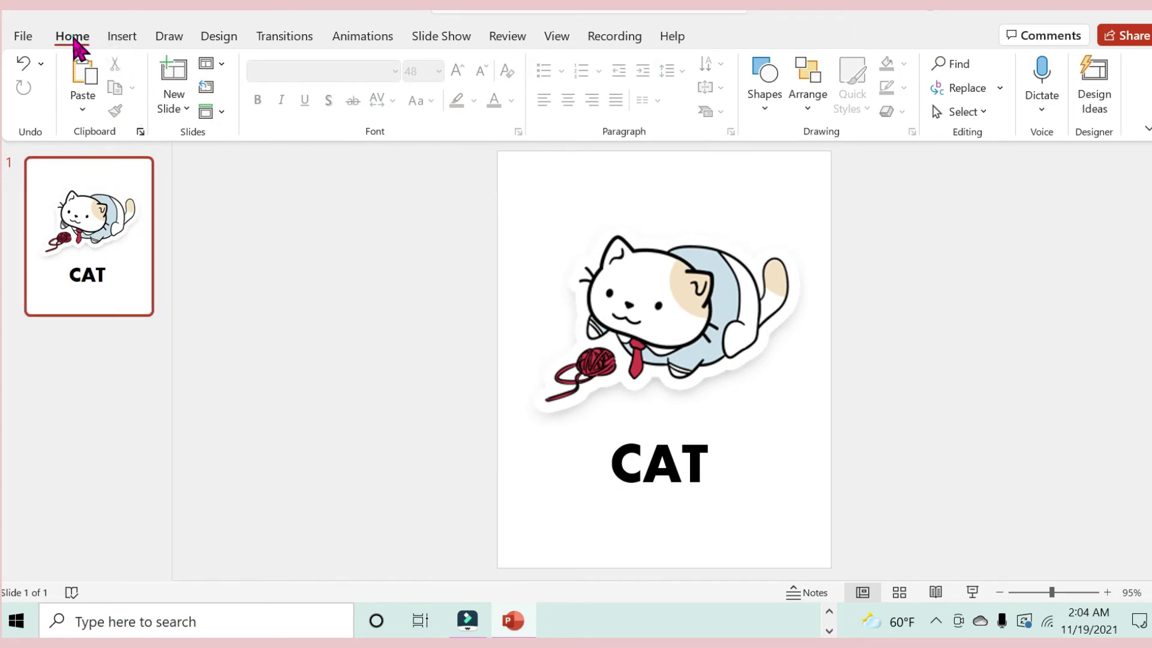
{"action": "left_click", "coordinate": [173, 73]}
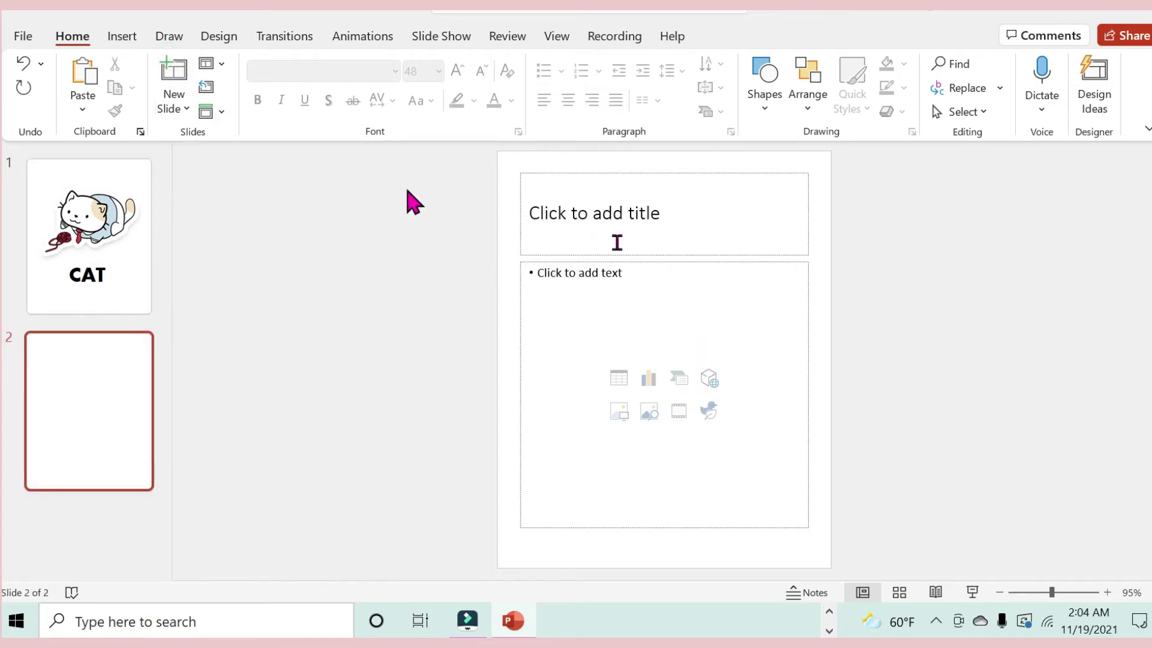
{"action": "left_click", "coordinate": [654, 172]}
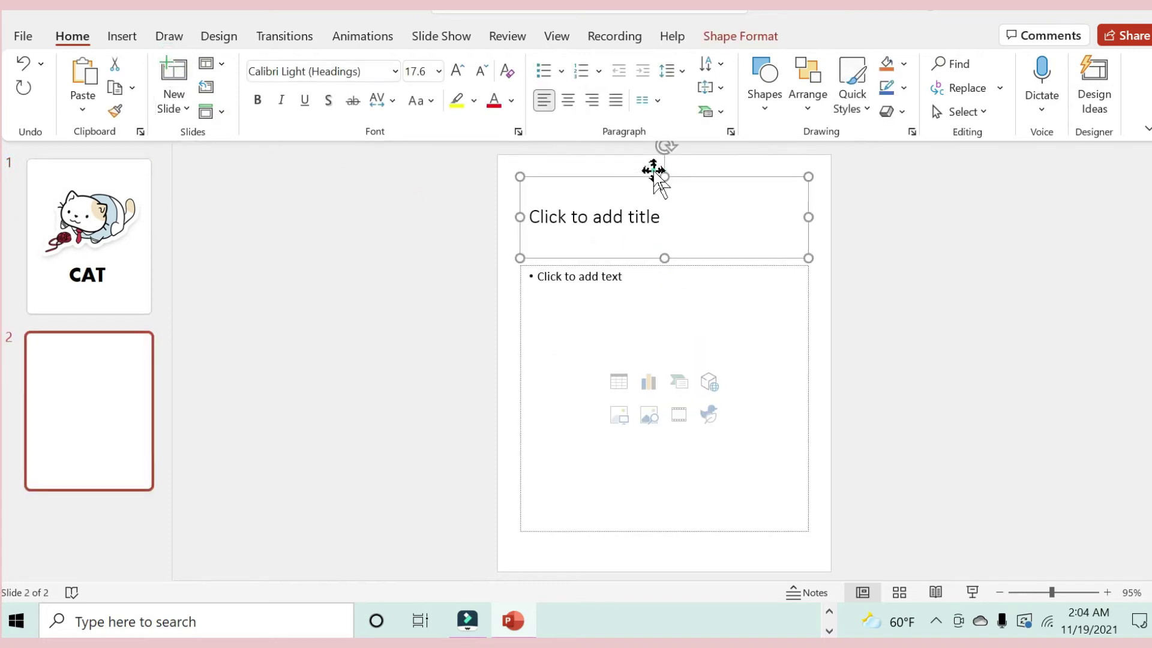
{"action": "key", "text": "Delete"}
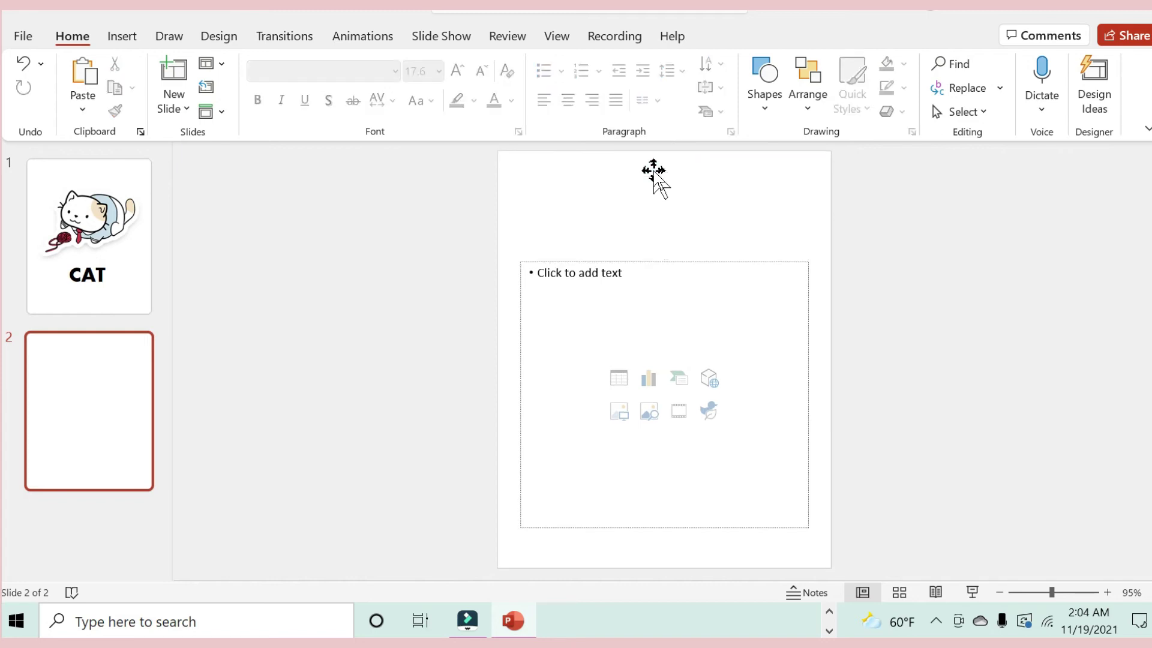
{"action": "left_click", "coordinate": [666, 261]}
{"action": "key", "text": "Delete"}
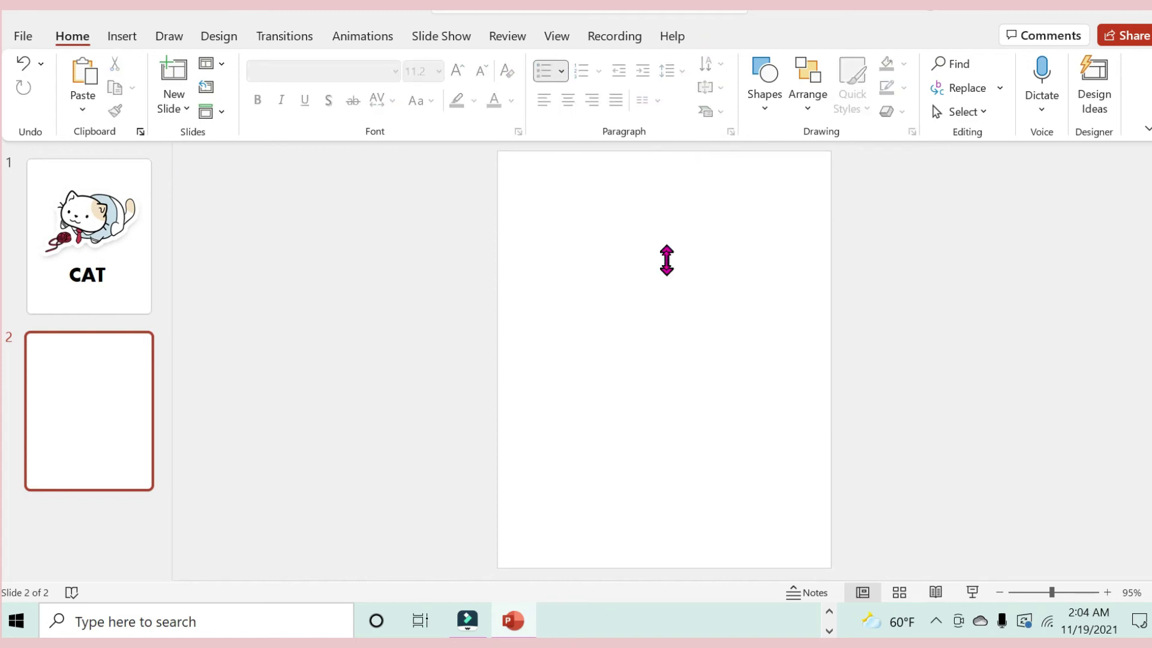
Open the stock Stickers library and search for 'DOG'.
{"action": "left_click", "coordinate": [122, 38]}
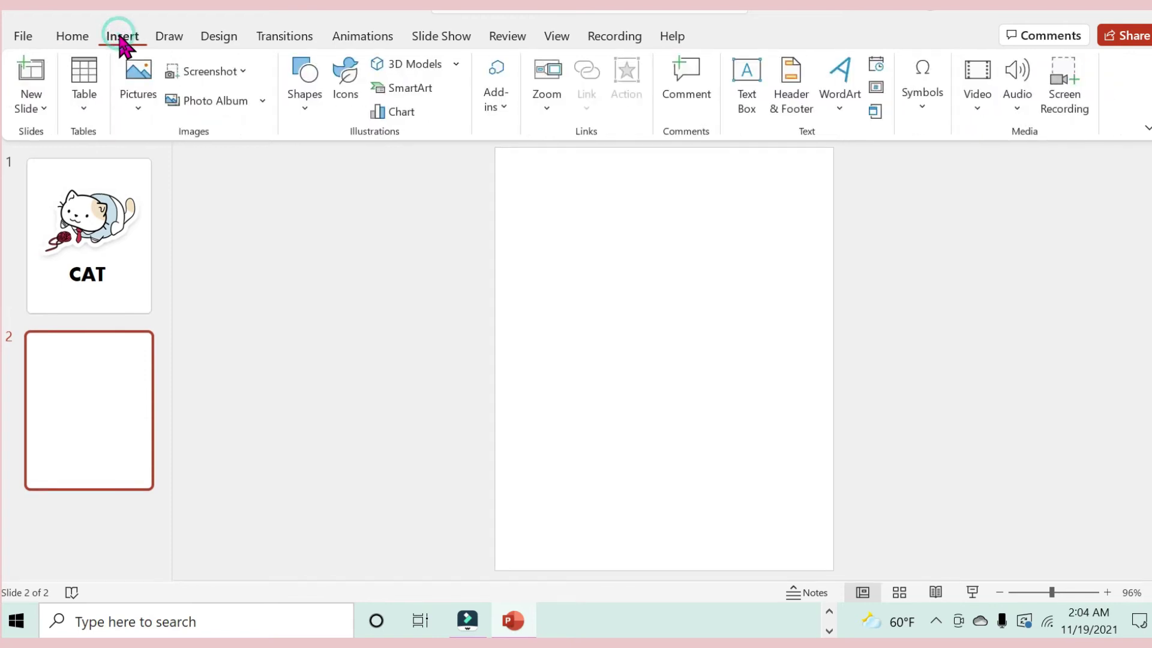
{"action": "left_click", "coordinate": [141, 107]}
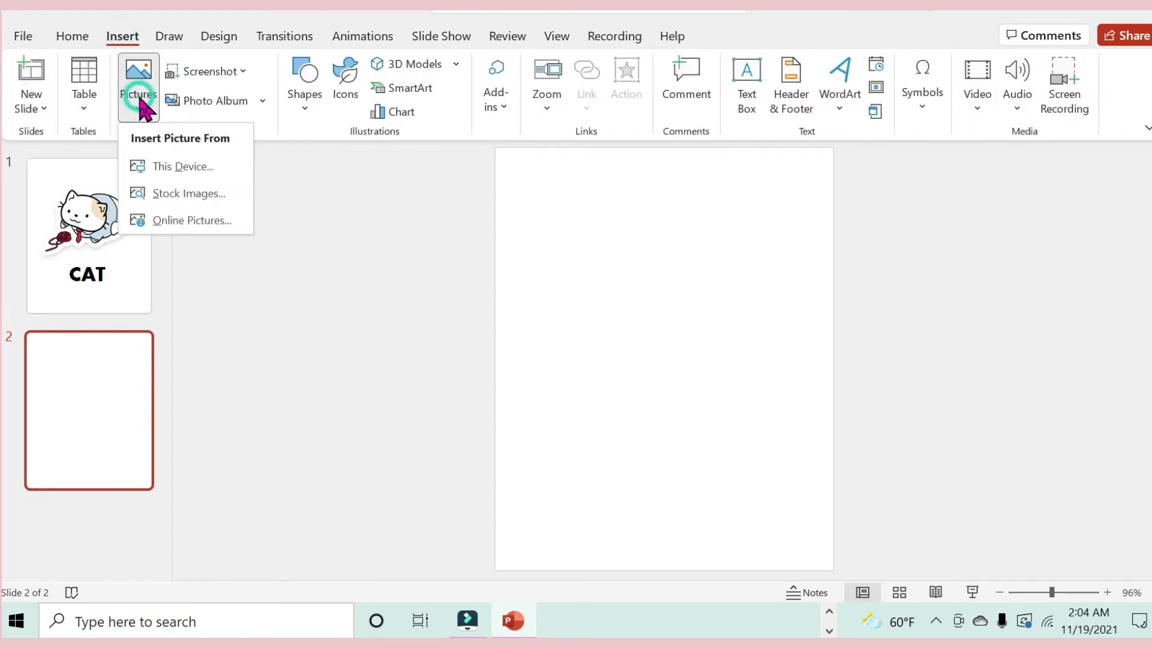
{"action": "left_click", "coordinate": [187, 195]}
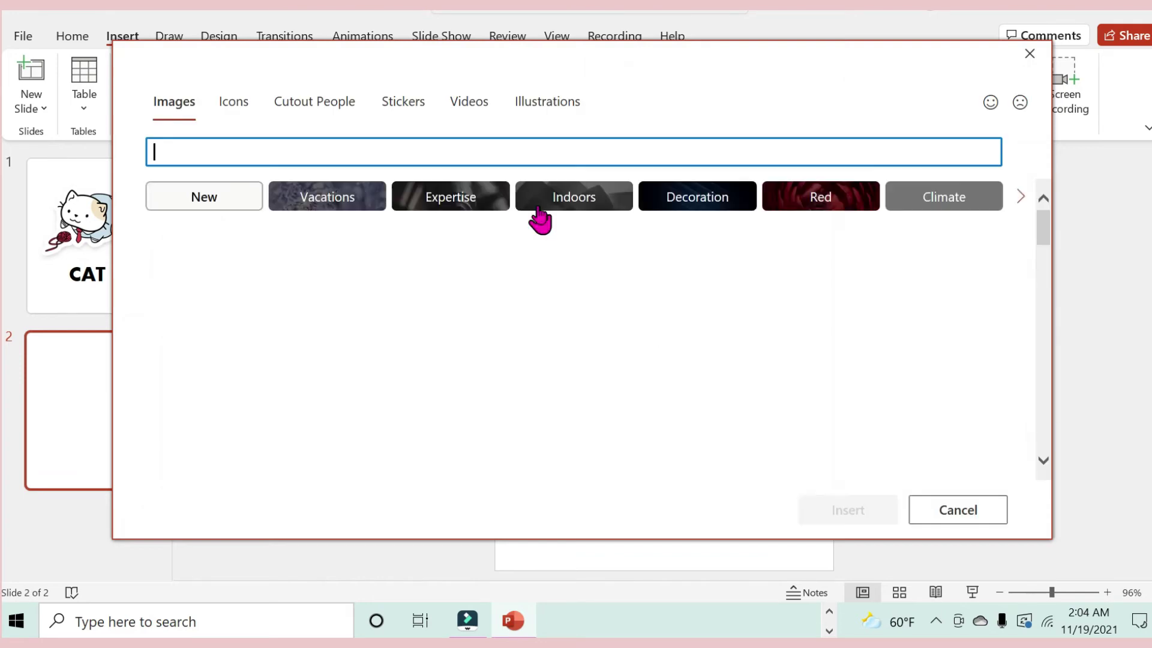
{"action": "left_click", "coordinate": [408, 105]}
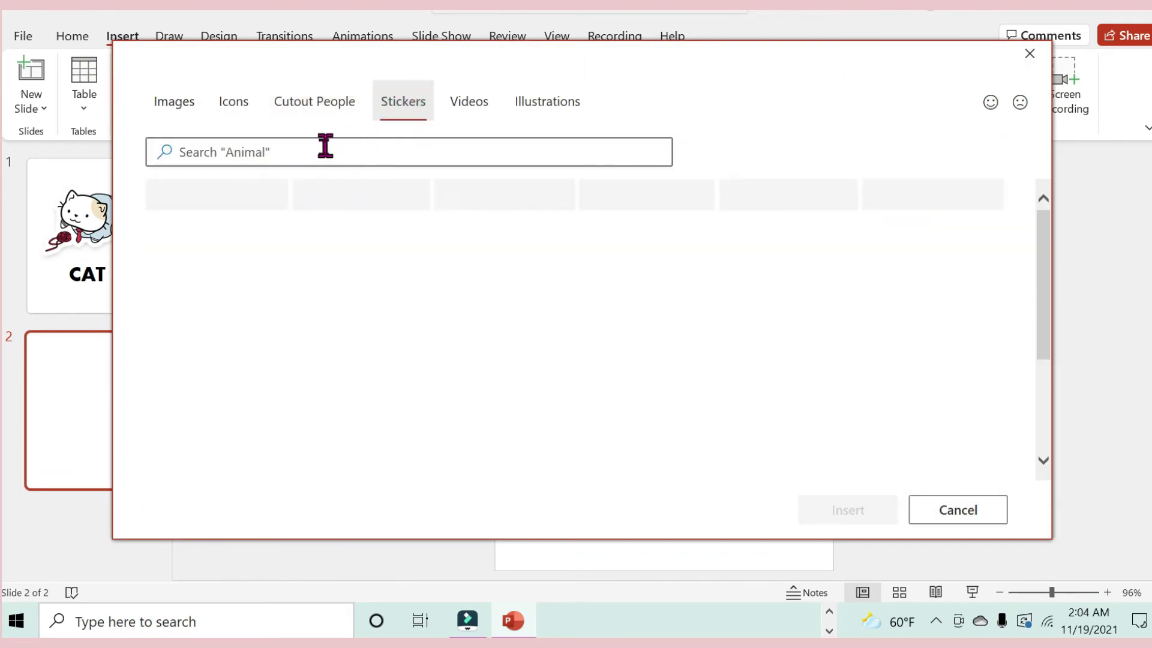
{"action": "left_click", "coordinate": [318, 147]}
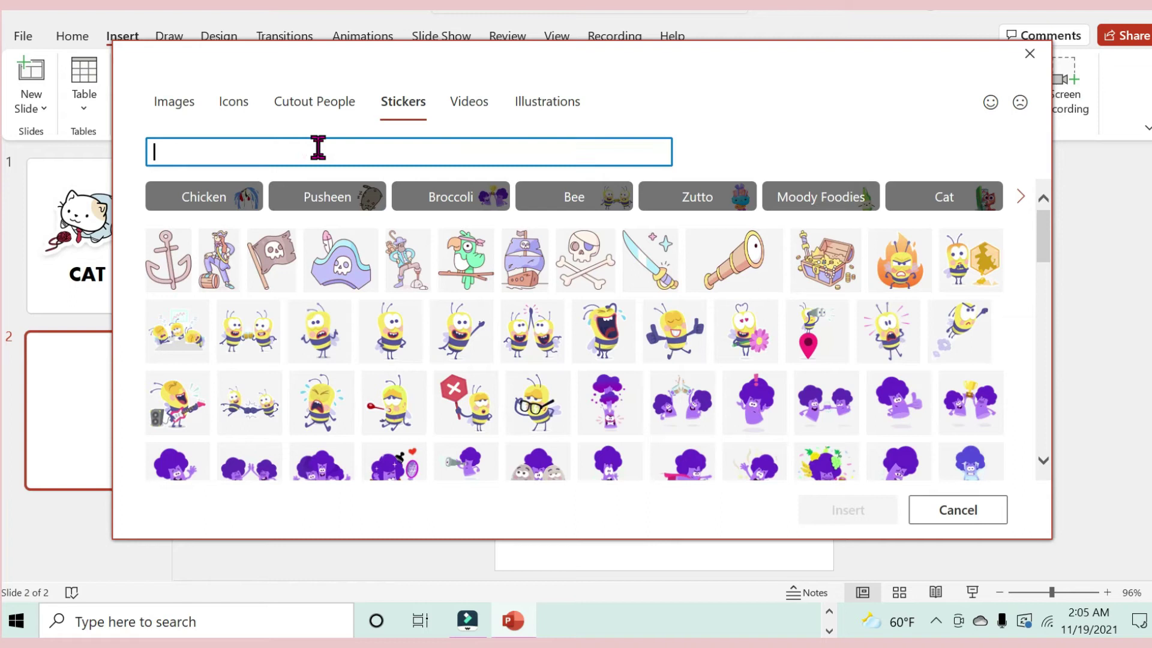
{"action": "type", "text": "DOG"}
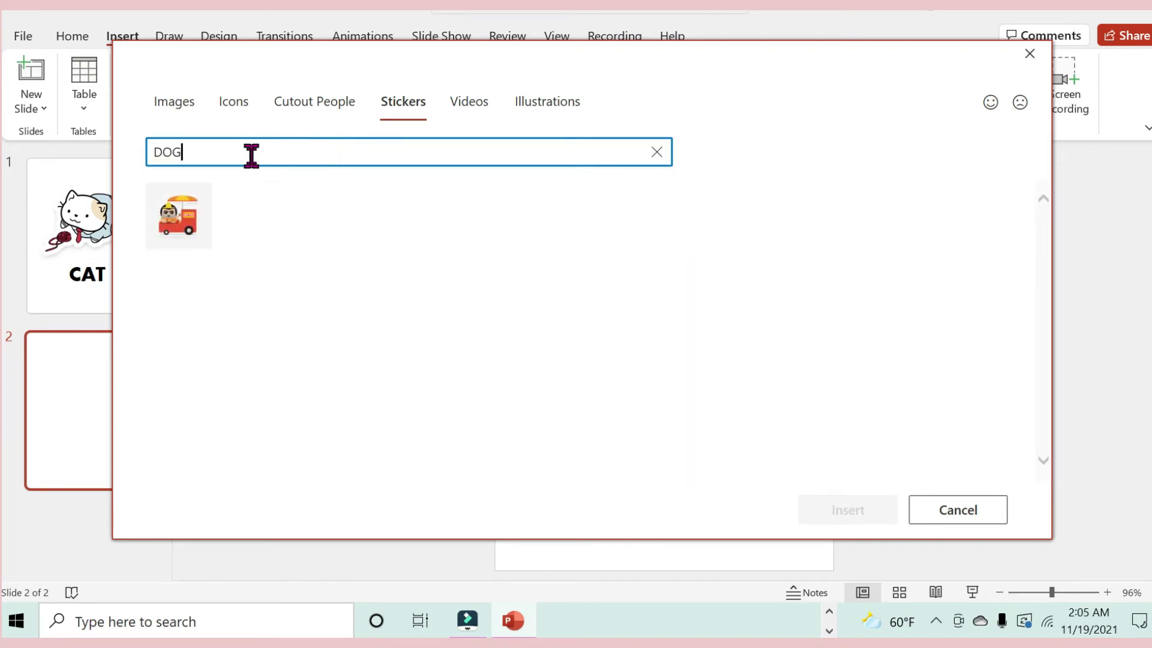
Clear the search and pick the lying and sitting dog stickers.
{"action": "left_click", "coordinate": [298, 243]}
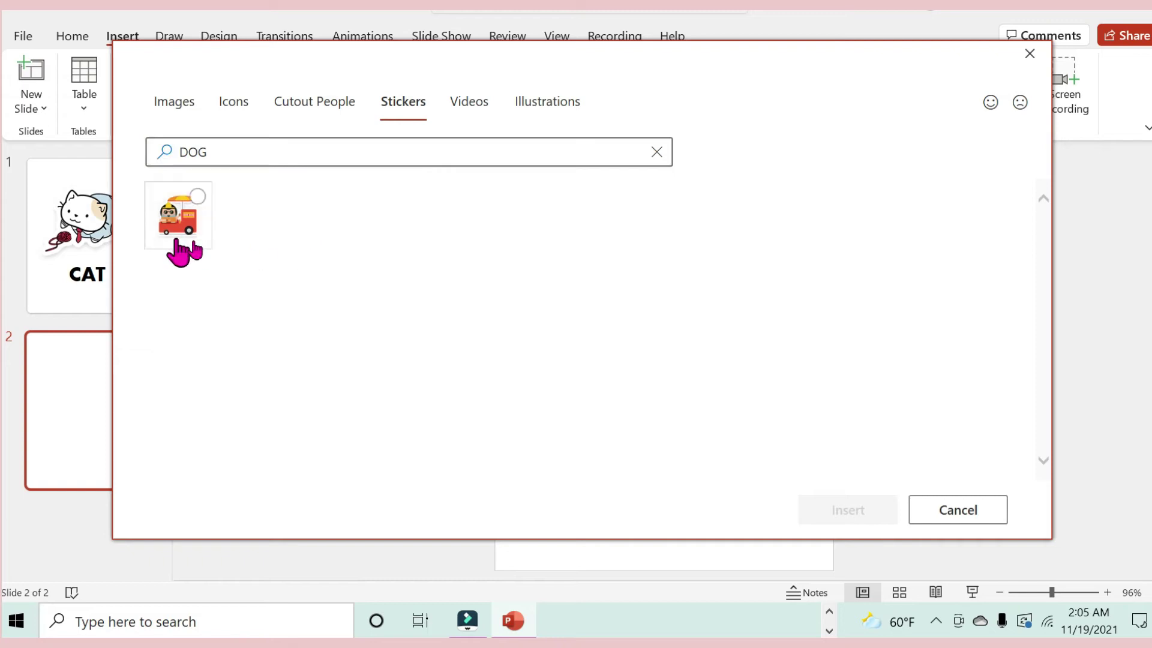
{"action": "left_click", "coordinate": [234, 162]}
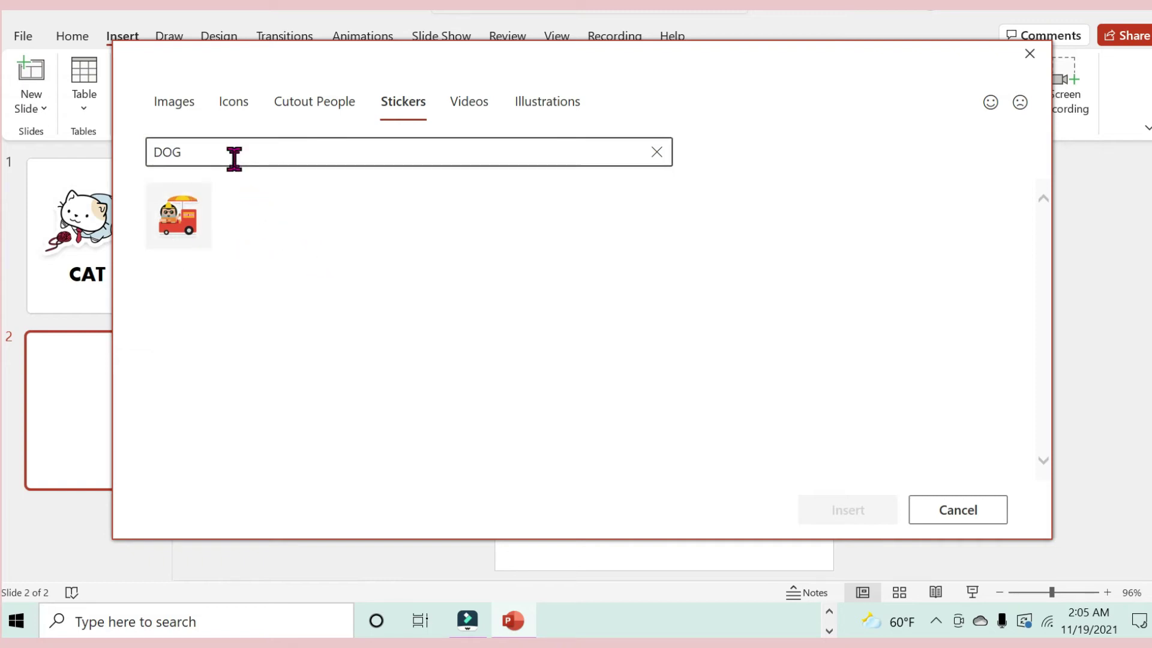
{"action": "left_click", "coordinate": [234, 159]}
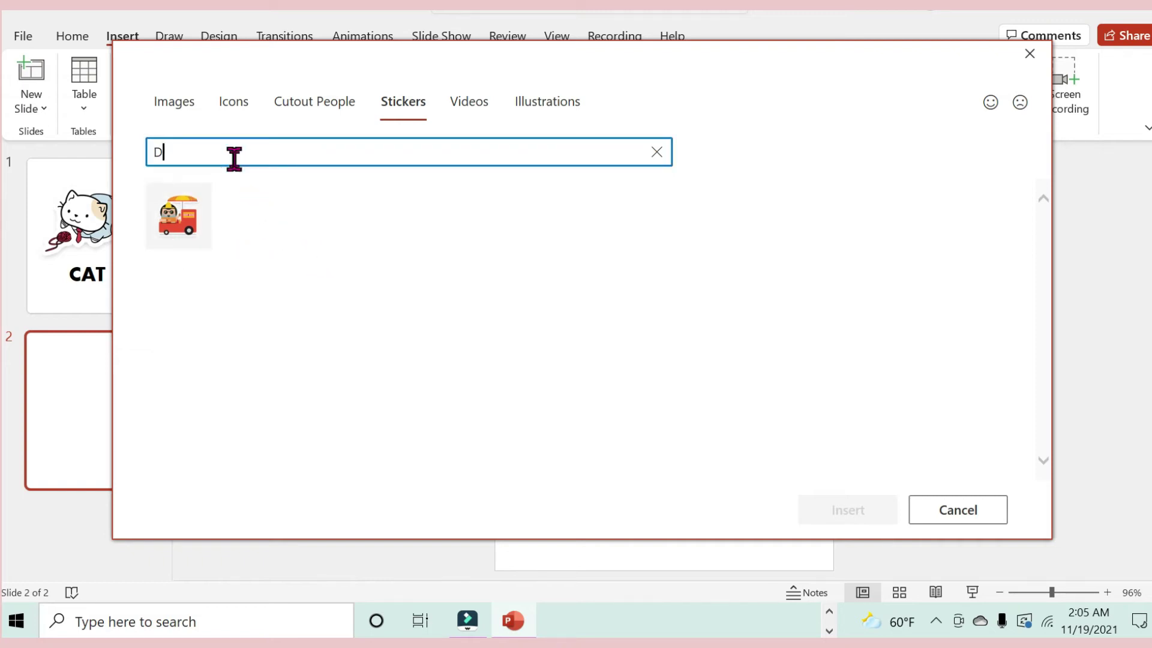
{"action": "key", "text": "BackSpace"}
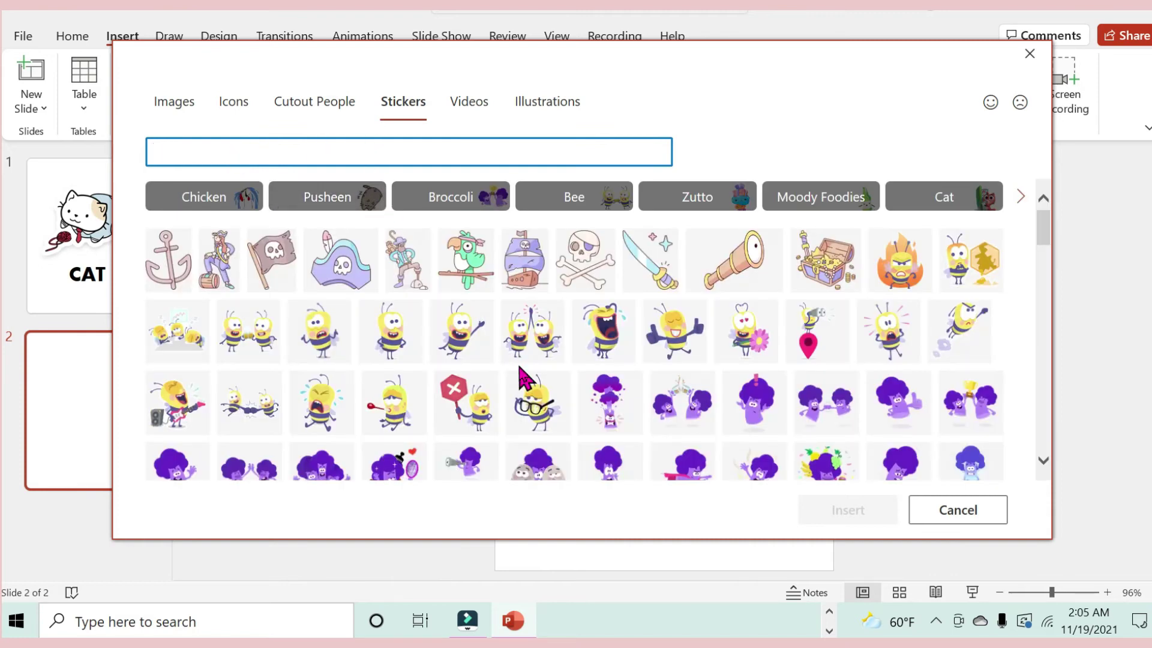
{"action": "scroll", "coordinate": [522, 377], "scroll_direction": "down", "scroll_amount": 10}
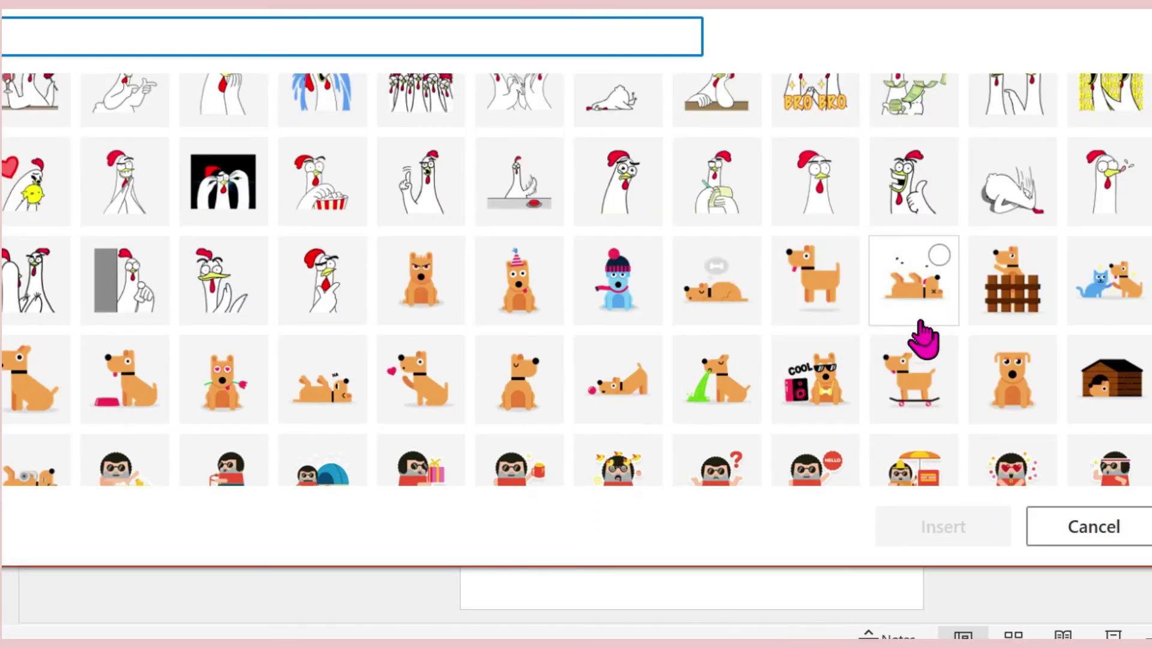
{"action": "left_click", "coordinate": [919, 322]}
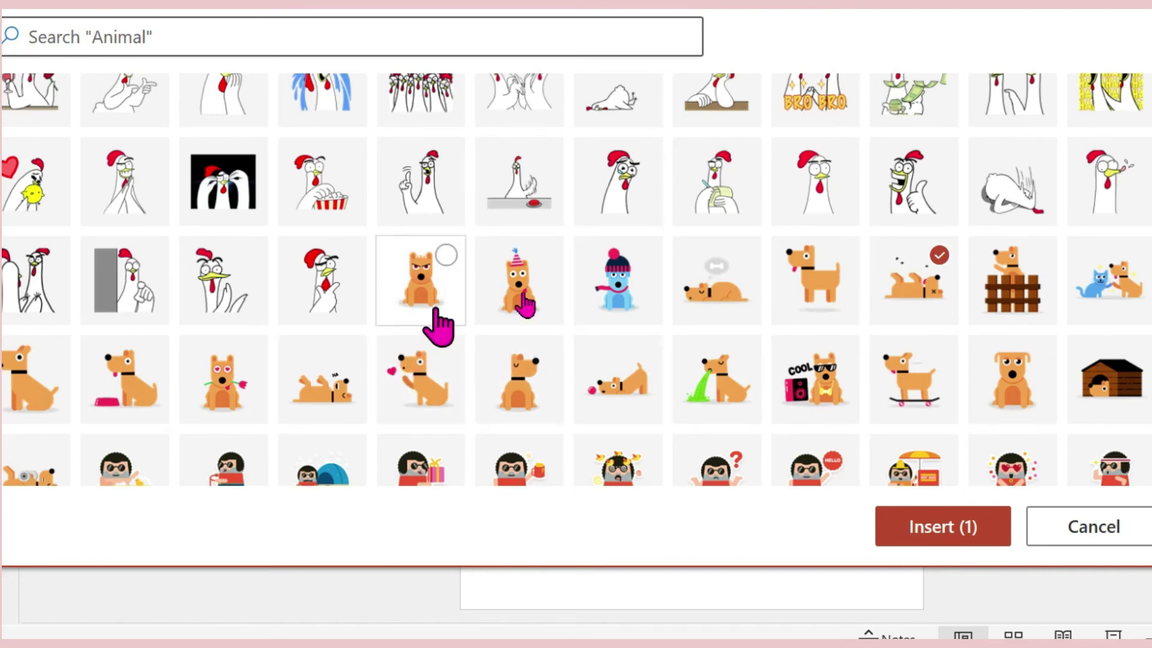
{"action": "left_click", "coordinate": [1019, 375]}
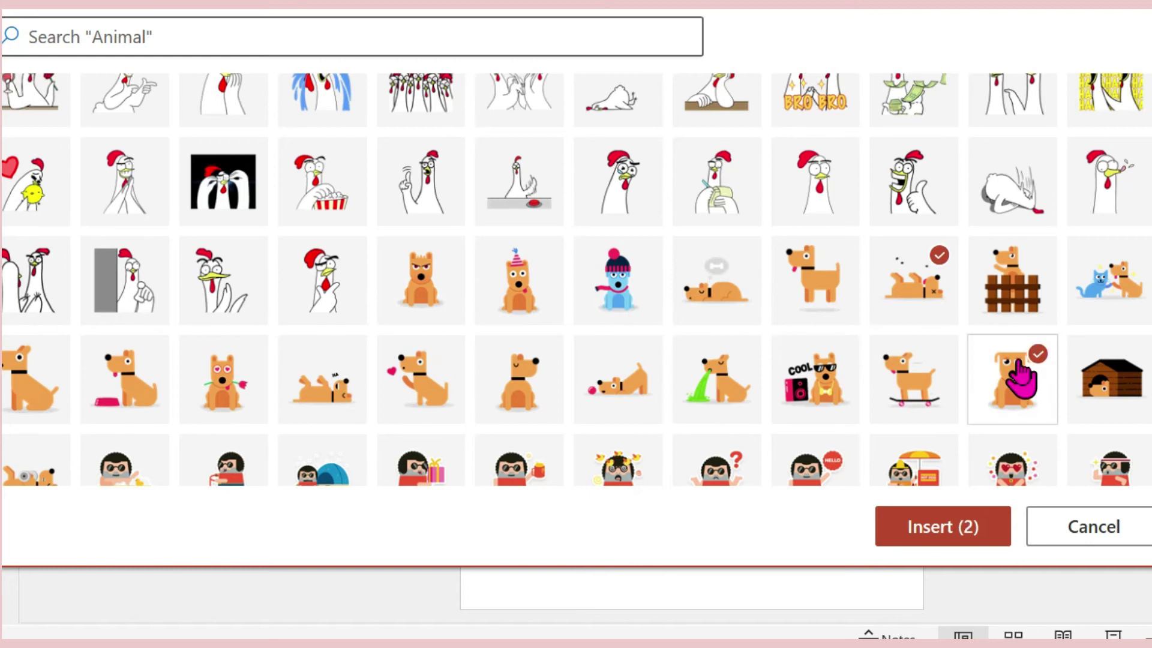
Insert the dog sticker, shrinking it and centring it on slide 2.
{"action": "left_click", "coordinate": [929, 527]}
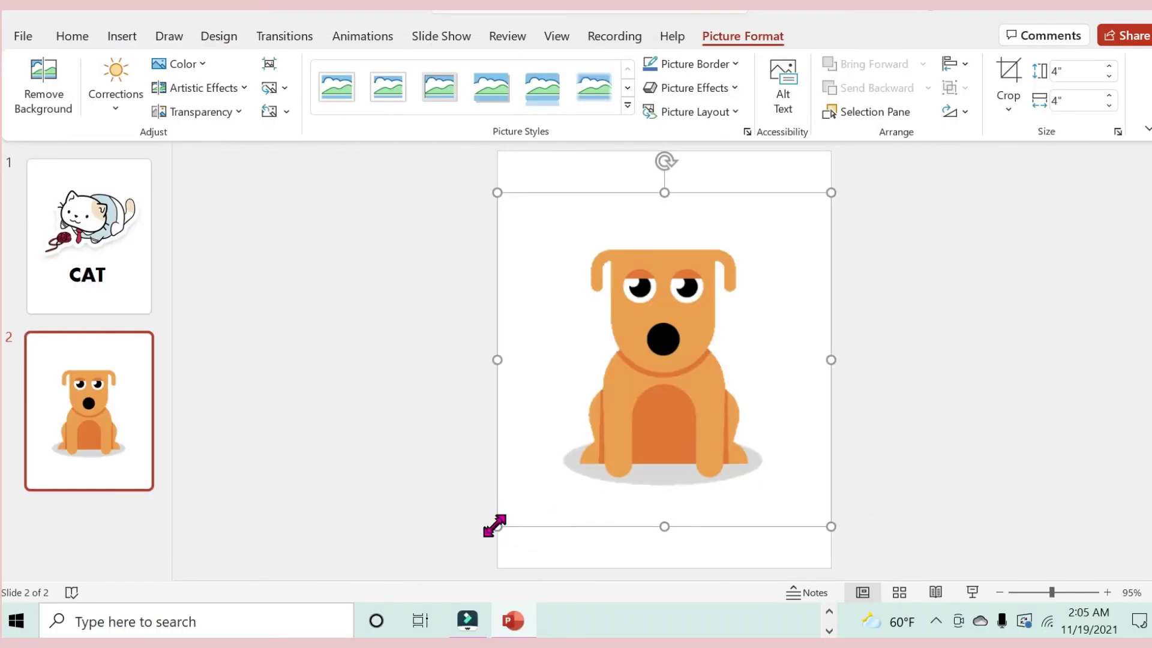
{"action": "left_click_drag", "start_coordinate": [497, 526], "coordinate": [543, 427]}
{"action": "left_click", "coordinate": [701, 480]}
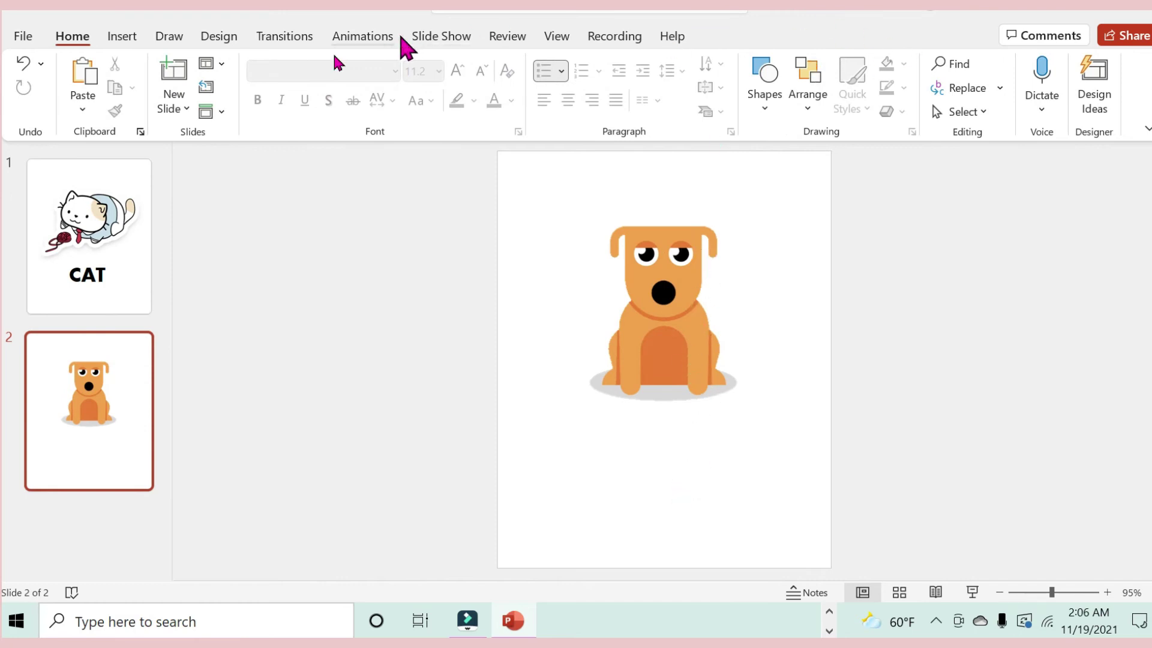
Add a text box below the dog reading DOG in capitals.
{"action": "left_click", "coordinate": [123, 37]}
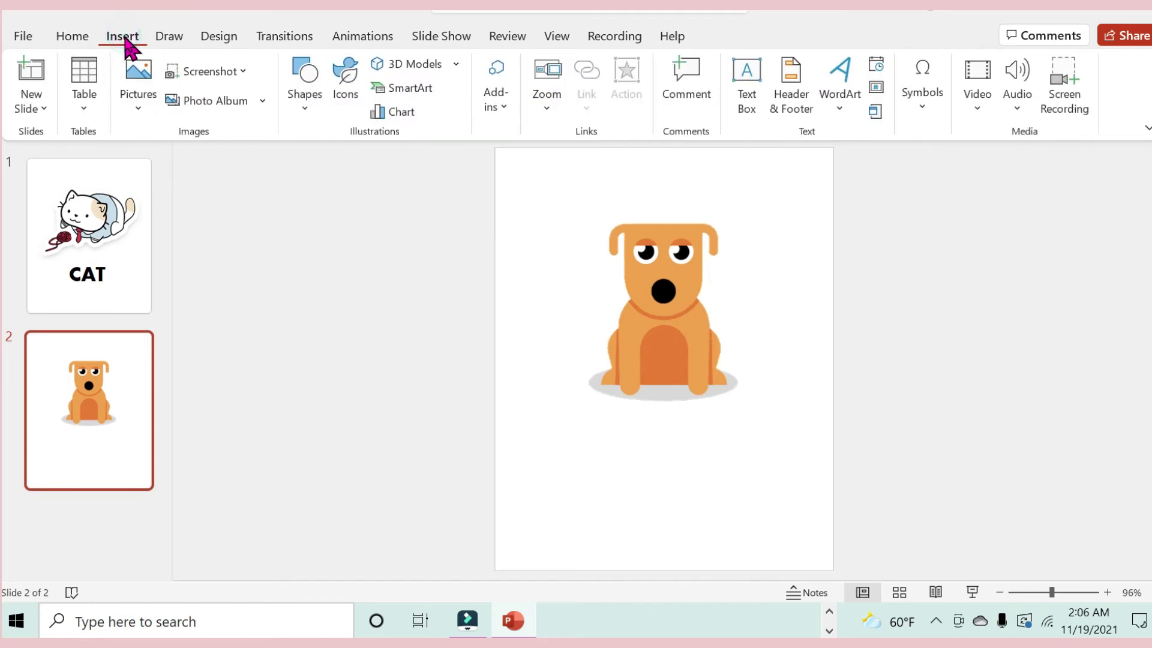
{"action": "left_click", "coordinate": [748, 77]}
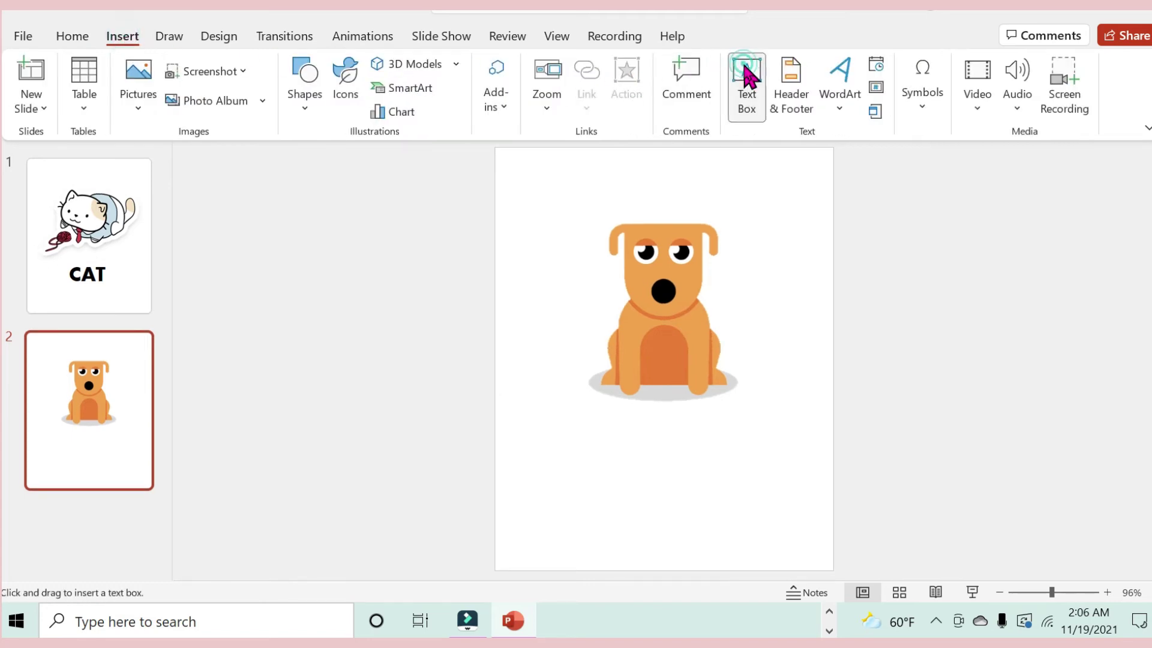
{"action": "left_click_drag", "start_coordinate": [548, 450], "coordinate": [768, 522]}
{"action": "type", "text": "dog"}
{"action": "key", "text": "shift+F3"}
{"action": "left_click_drag", "start_coordinate": [768, 466], "coordinate": [683, 406]}
Make DOG bold 48 pt Aharoni and centre it under the dog.
{"action": "left_click", "coordinate": [438, 70]}
{"action": "left_click", "coordinate": [420, 353]}
{"action": "left_click", "coordinate": [395, 71]}
{"action": "left_click", "coordinate": [303, 204]}
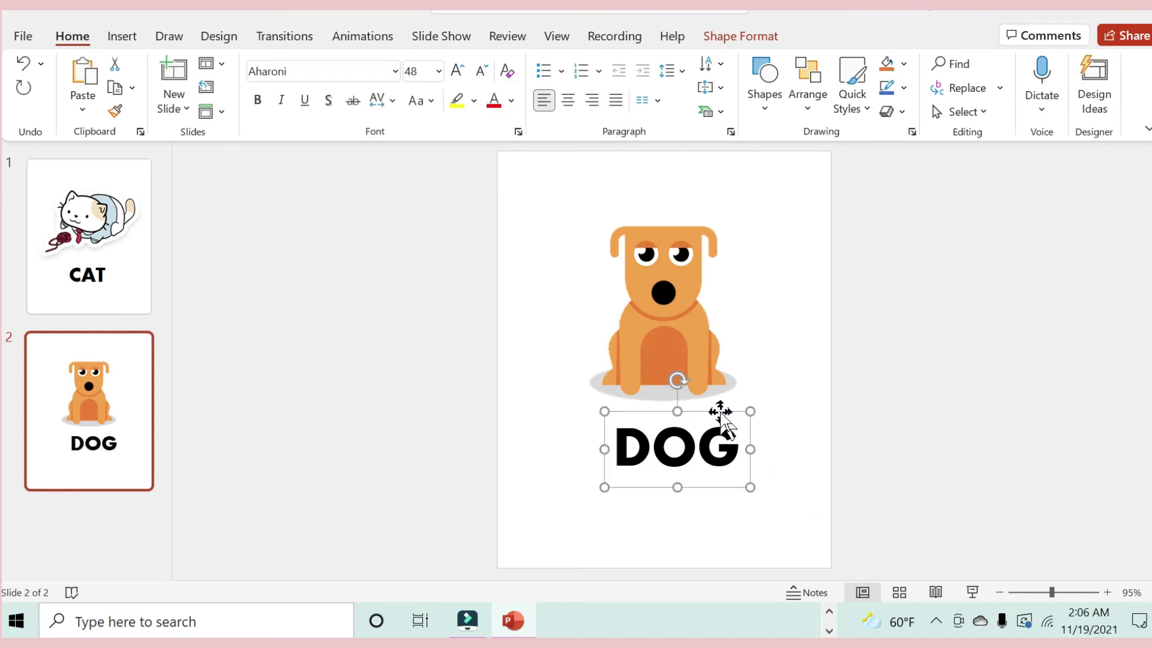
{"action": "mouse_move", "coordinate": [720, 411]}
{"action": "left_mouse_down"}
{"action": "mouse_move", "coordinate": [696, 406]}
{"action": "mouse_move", "coordinate": [711, 420]}
{"action": "left_mouse_up"}
{"action": "left_click", "coordinate": [781, 312]}
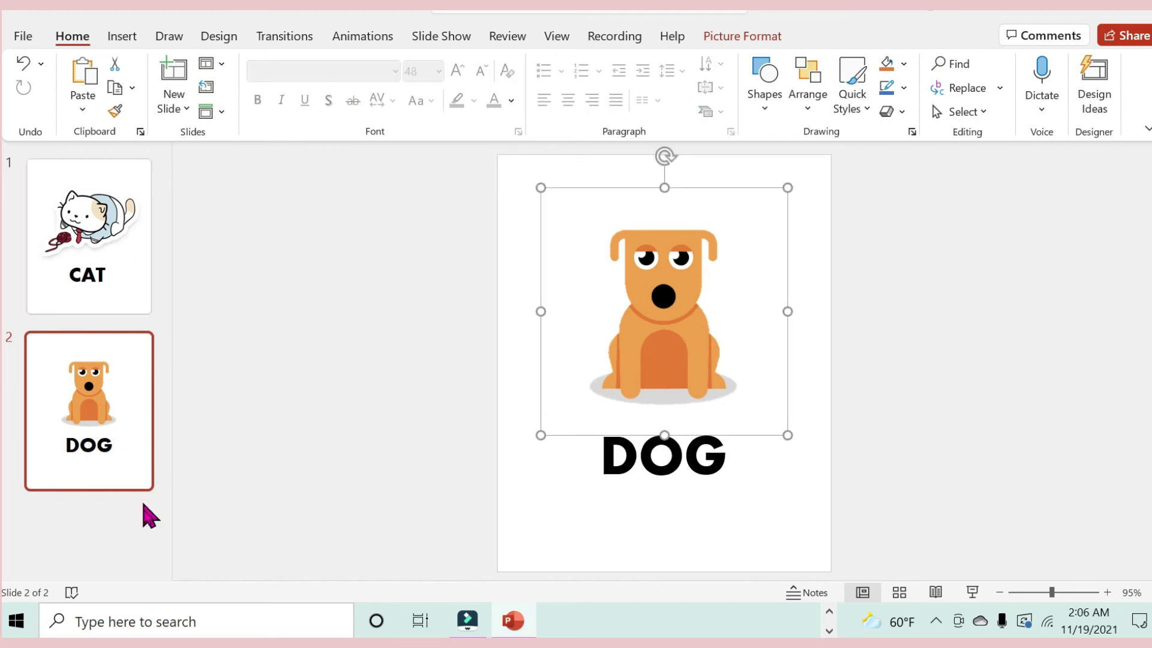
{"action": "left_click", "coordinate": [609, 549]}
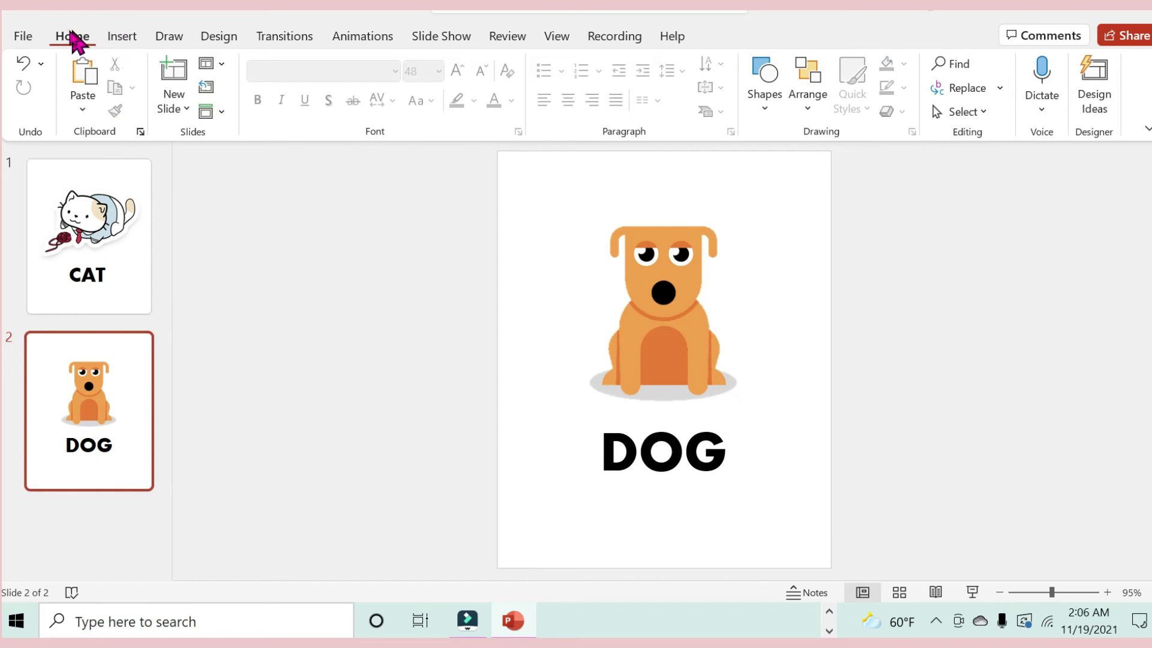
Add a new slide 3 and delete its title and content placeholders.
{"action": "left_click", "coordinate": [171, 69]}
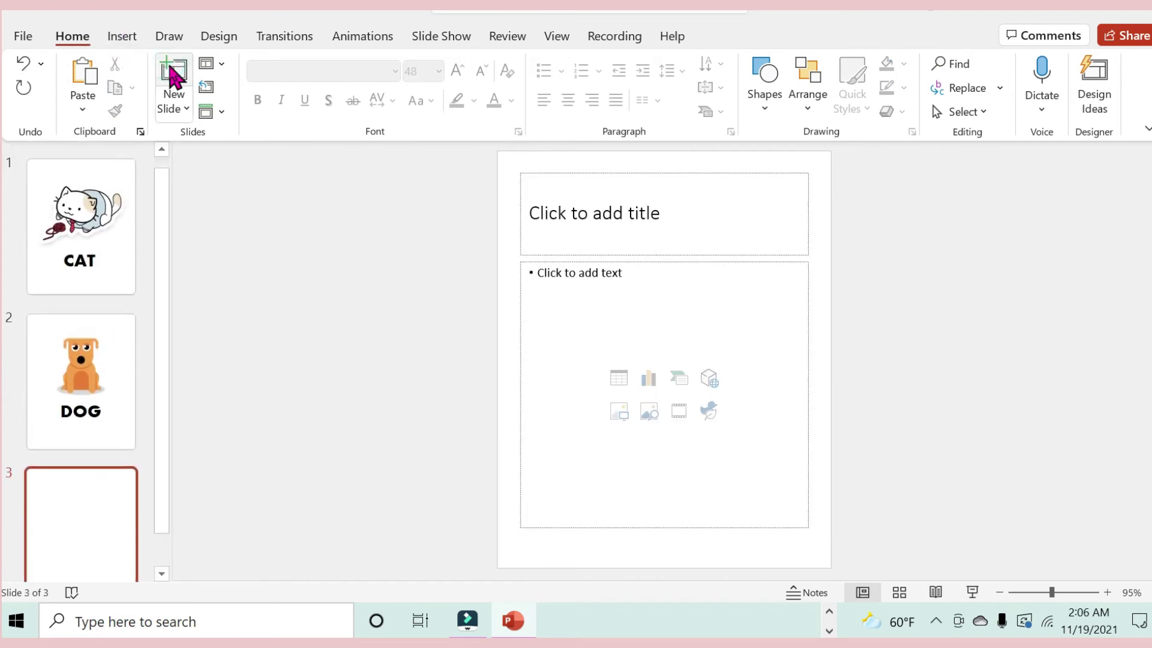
{"action": "left_click", "coordinate": [580, 174]}
{"action": "key", "text": "Delete"}
{"action": "left_click", "coordinate": [595, 259]}
{"action": "key", "text": "Delete"}
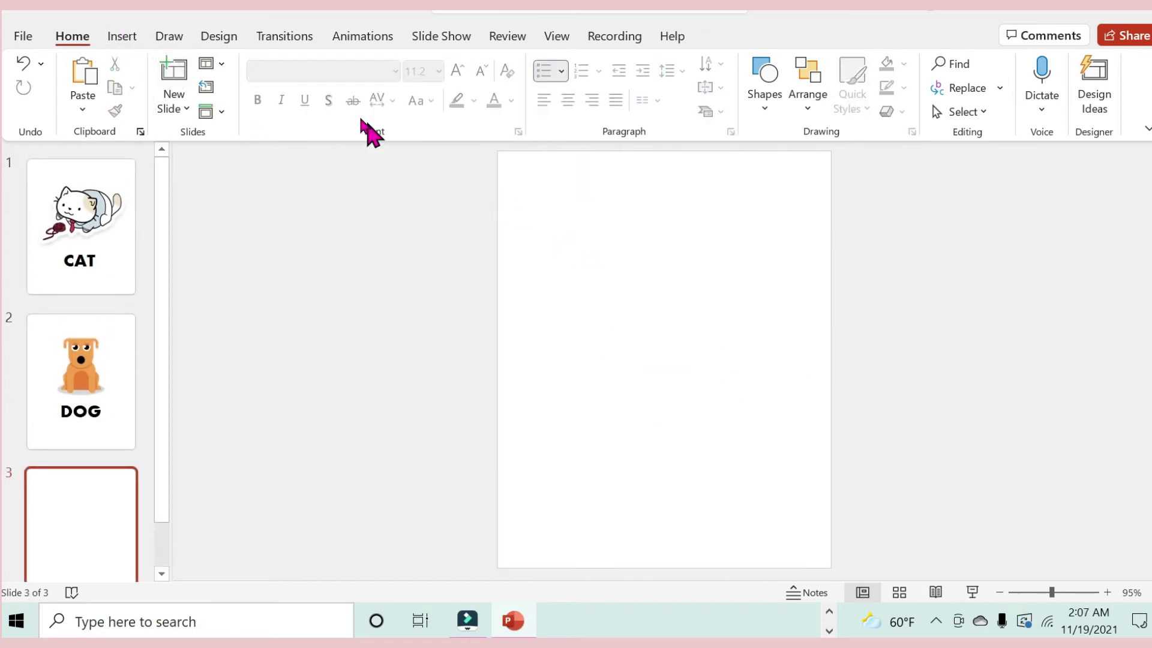
Search the stock Stickers collection for RABBIT, retrying after an unsuccessful search.
{"action": "left_click", "coordinate": [120, 38]}
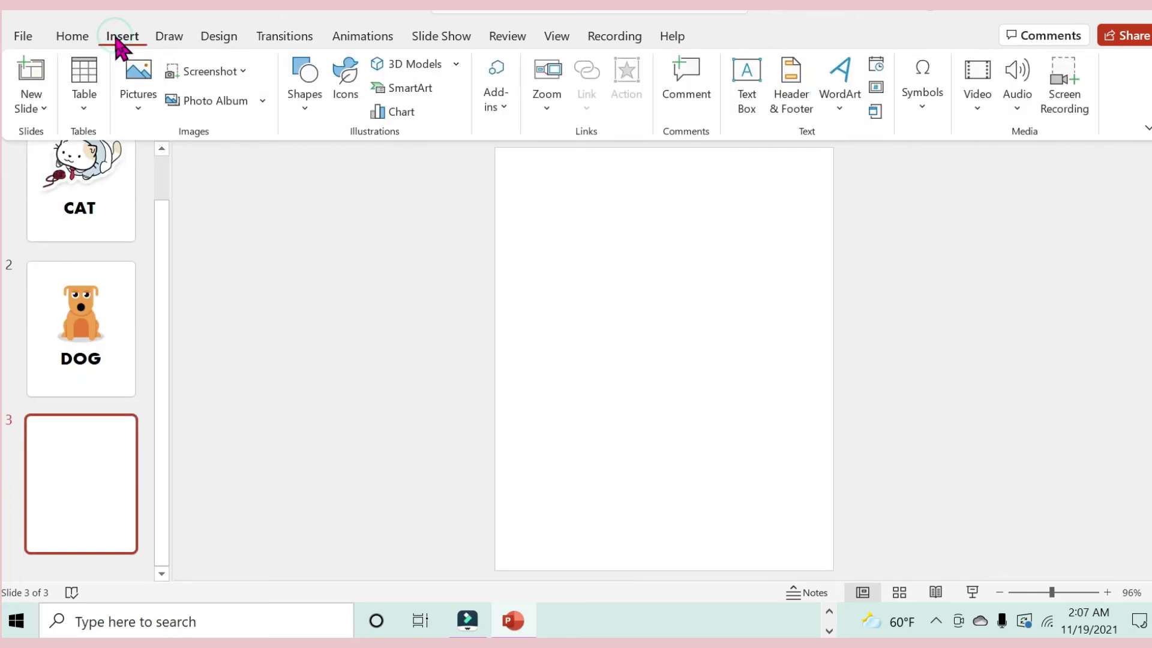
{"action": "left_click", "coordinate": [139, 84]}
{"action": "left_click", "coordinate": [186, 198]}
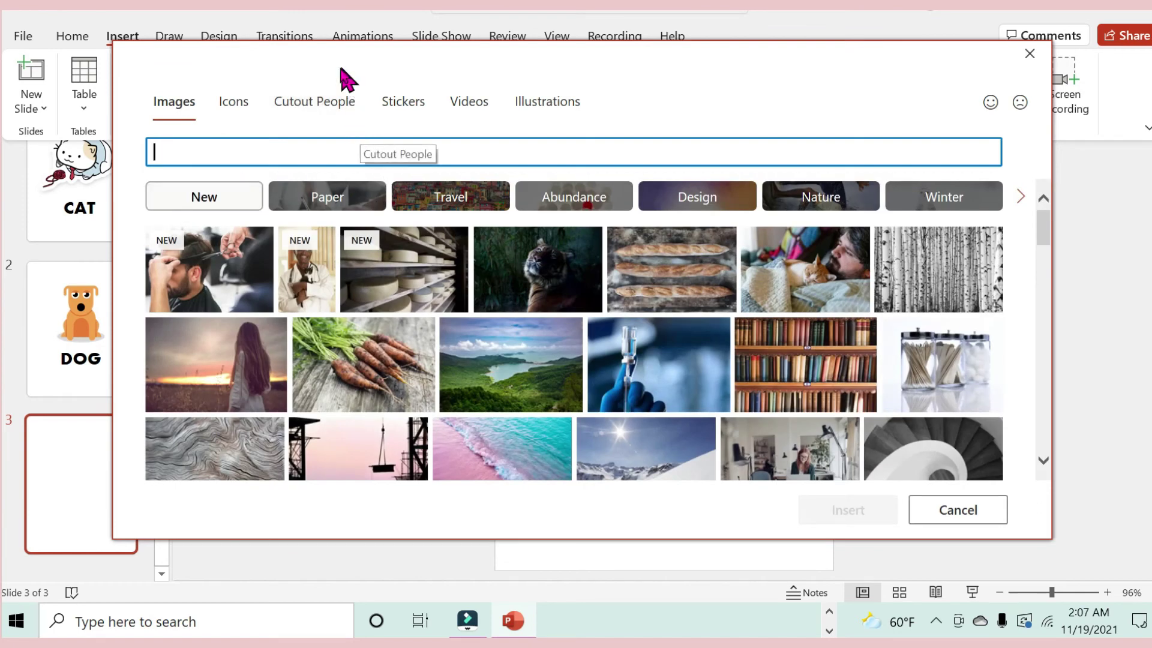
{"action": "left_click", "coordinate": [416, 105]}
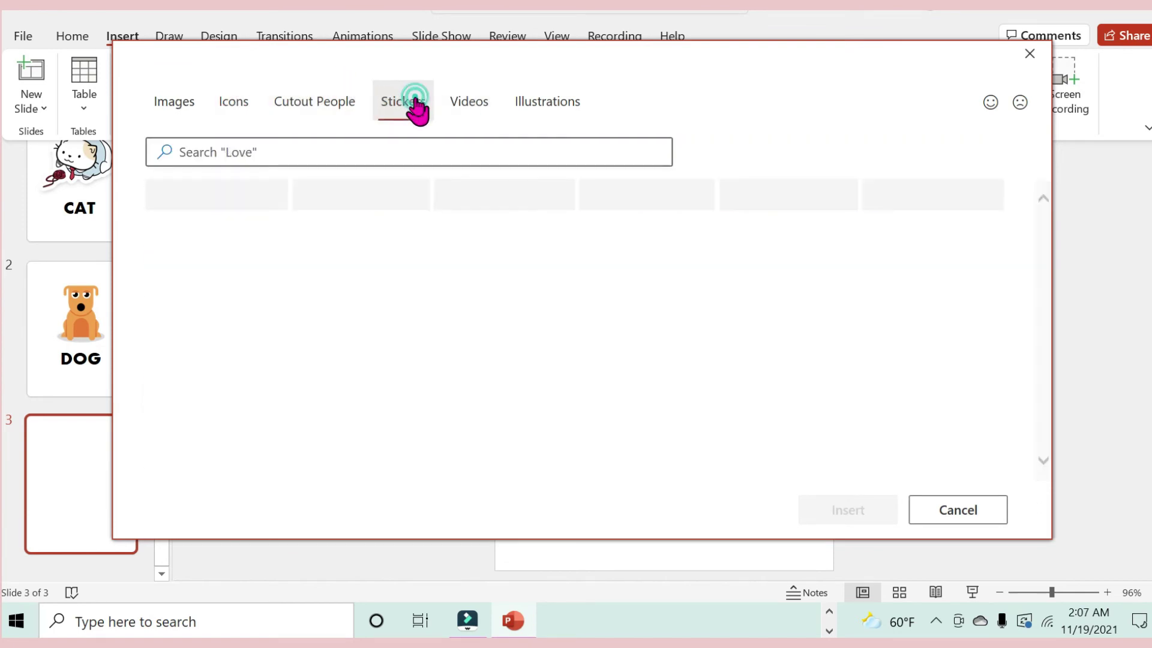
{"action": "left_click", "coordinate": [339, 155]}
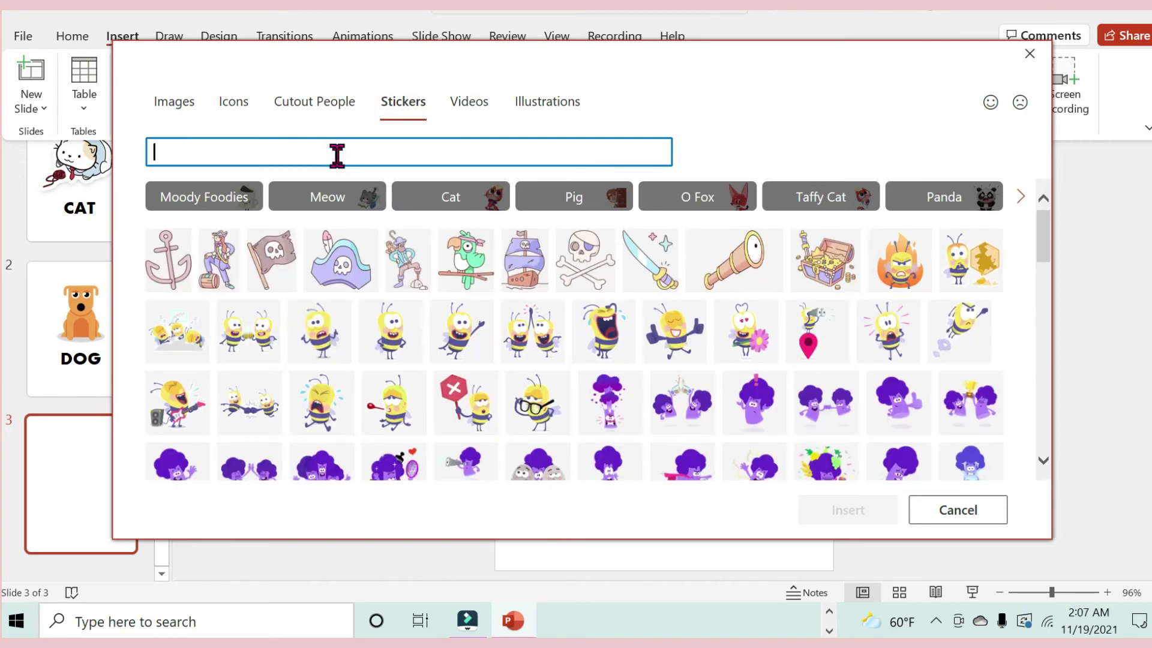
{"action": "type", "text": "RABBIT"}
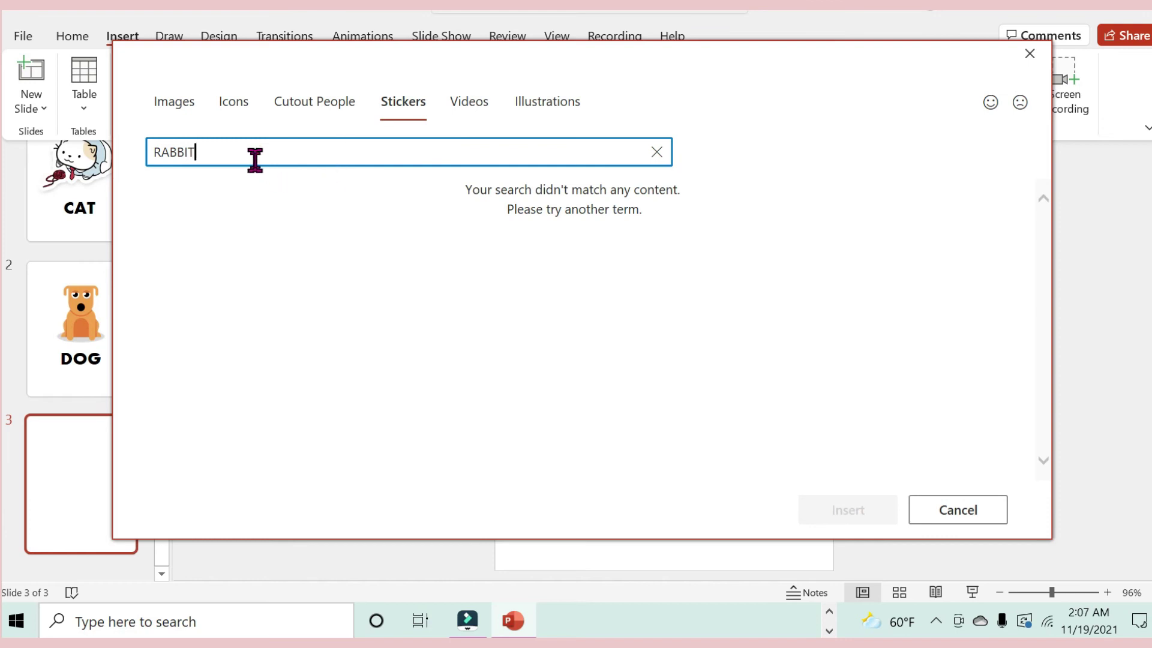
{"action": "left_click", "coordinate": [656, 151]}
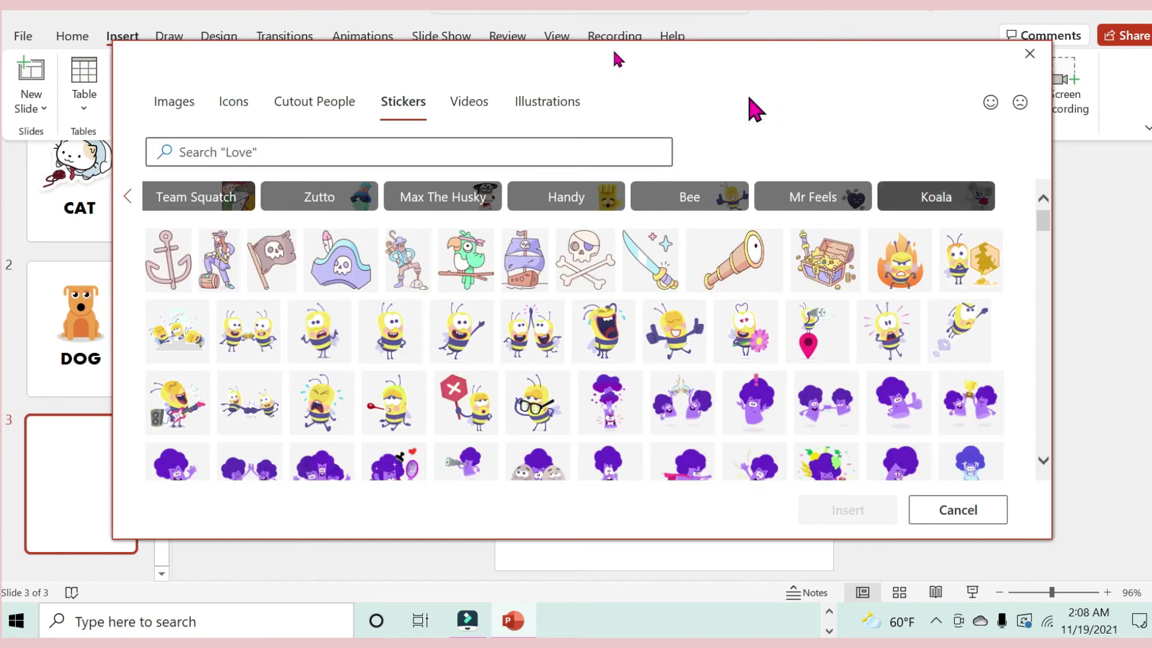
{"action": "left_click", "coordinate": [372, 149]}
{"action": "type", "text": "RABBIT"}
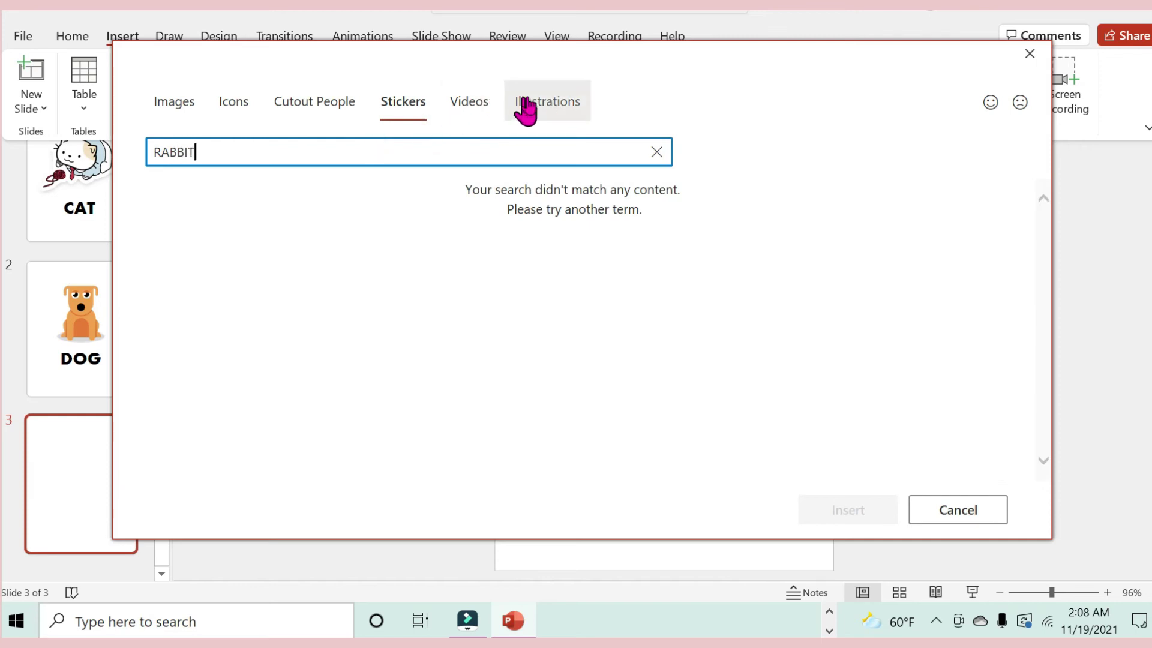
Search RABBIT under stock Illustrations and pick the grey rabbit.
{"action": "left_click", "coordinate": [536, 101]}
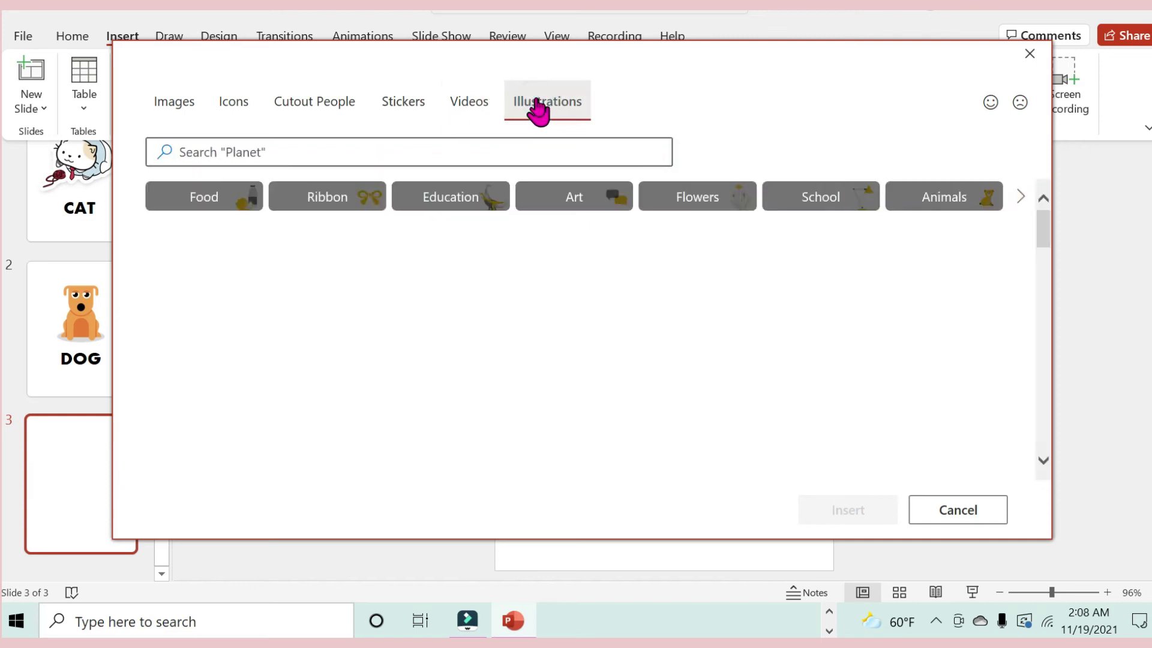
{"action": "left_click", "coordinate": [338, 152]}
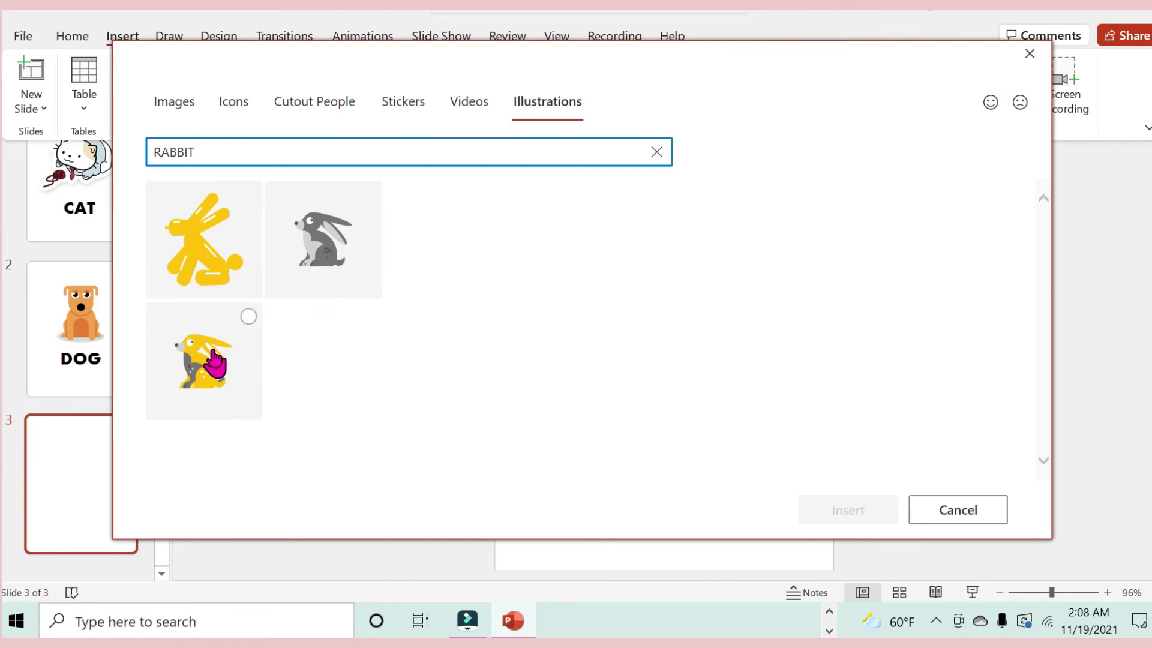
{"action": "left_click", "coordinate": [308, 248]}
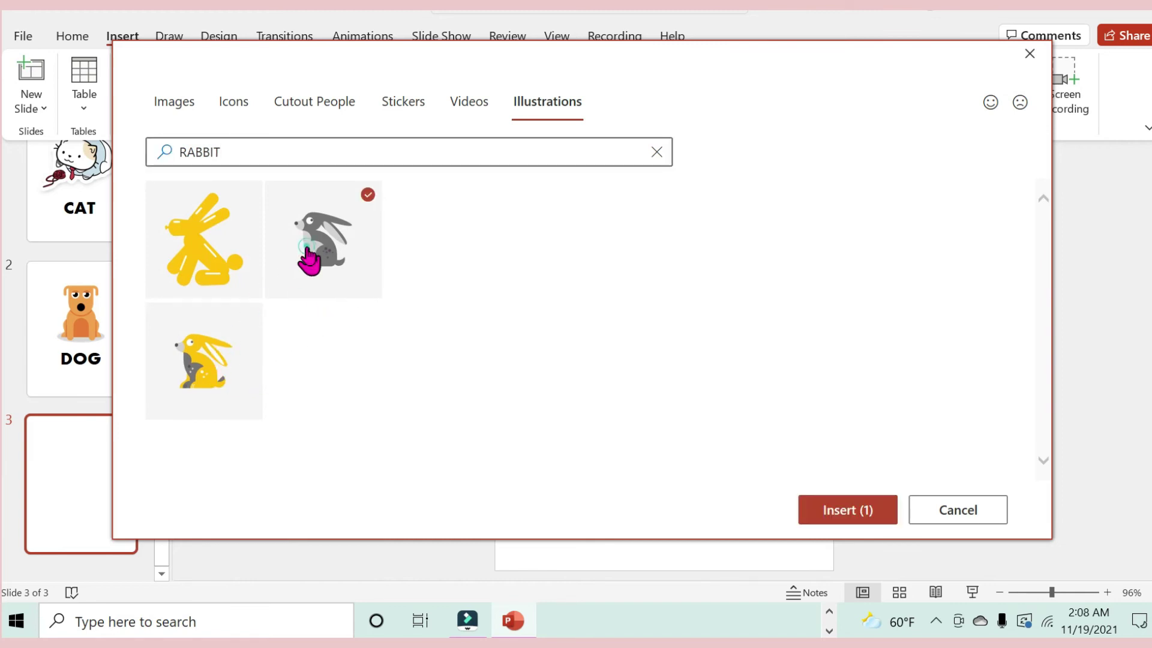
Insert the grey rabbit, shrink it to about 3.09 inches, and centre it in the slide's upper half.
{"action": "left_click", "coordinate": [859, 508]}
{"action": "left_click_drag", "start_coordinate": [834, 186], "coordinate": [781, 241]}
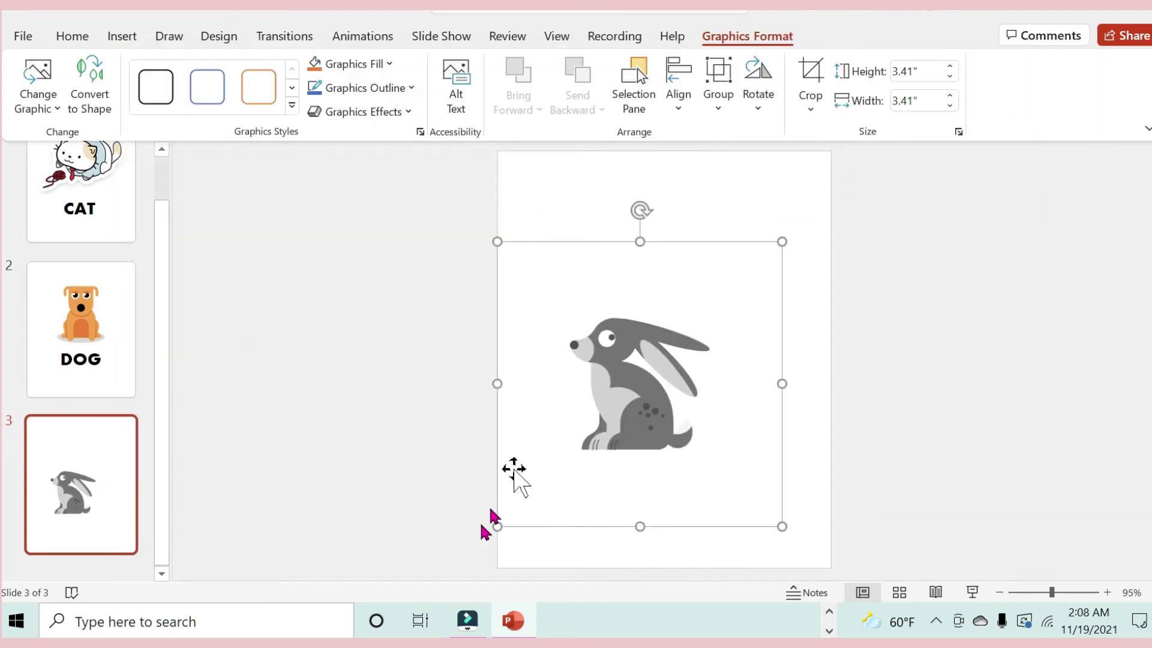
{"action": "left_click_drag", "start_coordinate": [498, 526], "coordinate": [542, 474]}
{"action": "left_click_drag", "start_coordinate": [695, 355], "coordinate": [706, 256]}
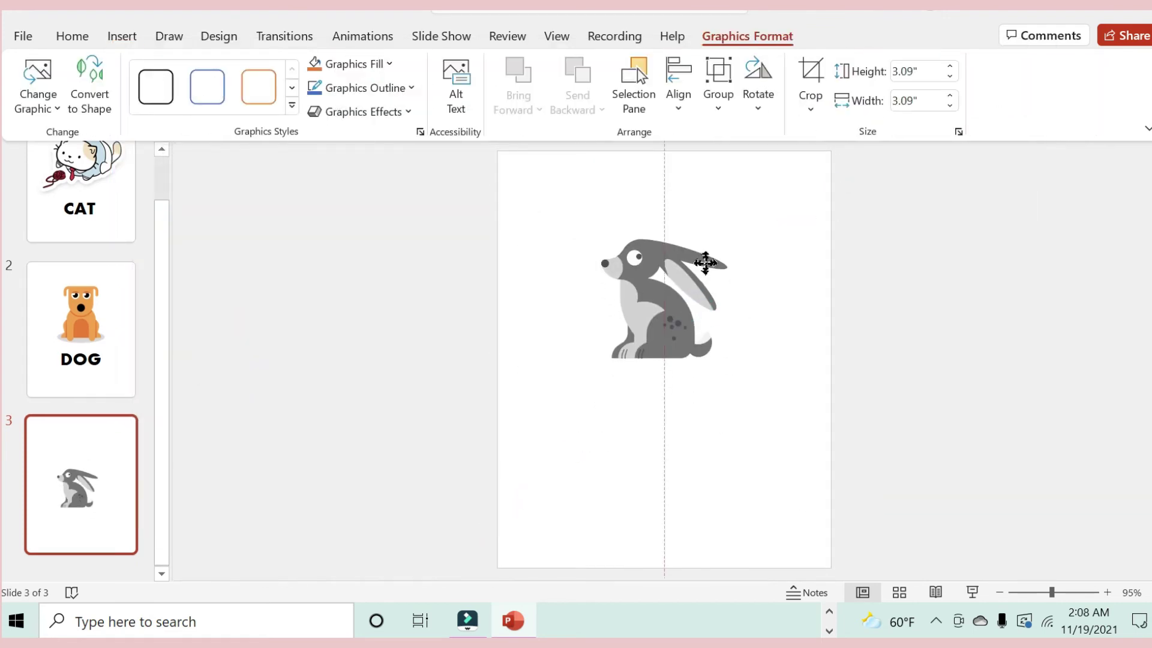
{"action": "left_click", "coordinate": [691, 473]}
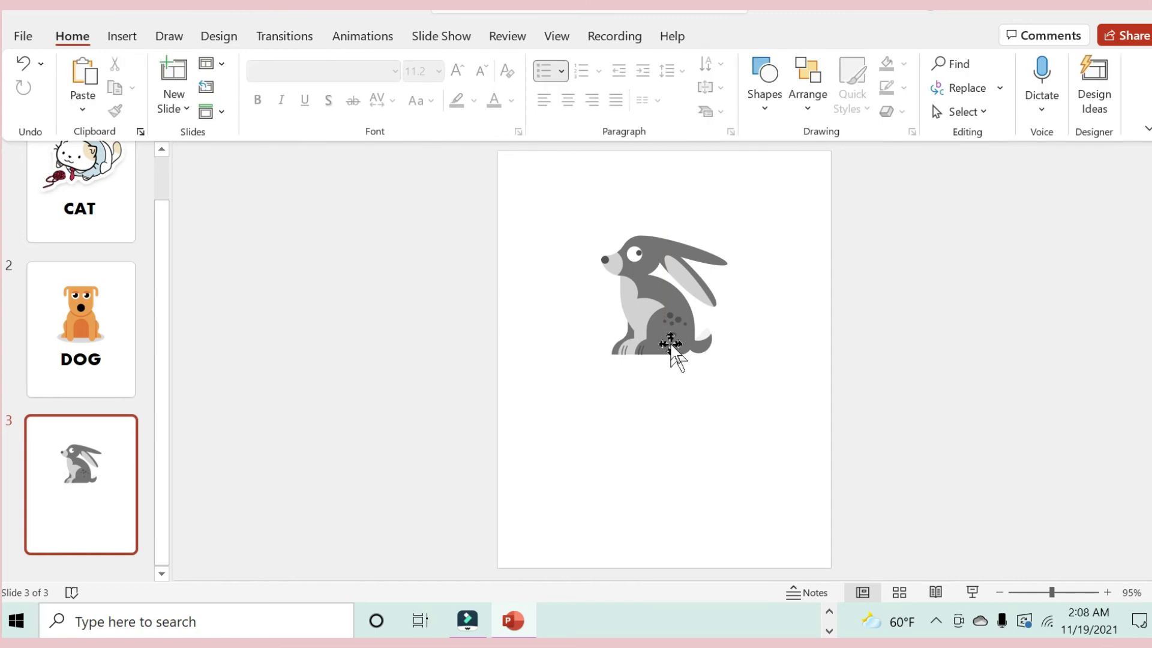
Add a fourth slide, check the DOG slide, and return to rabbit slide 3.
{"action": "left_click", "coordinate": [131, 37]}
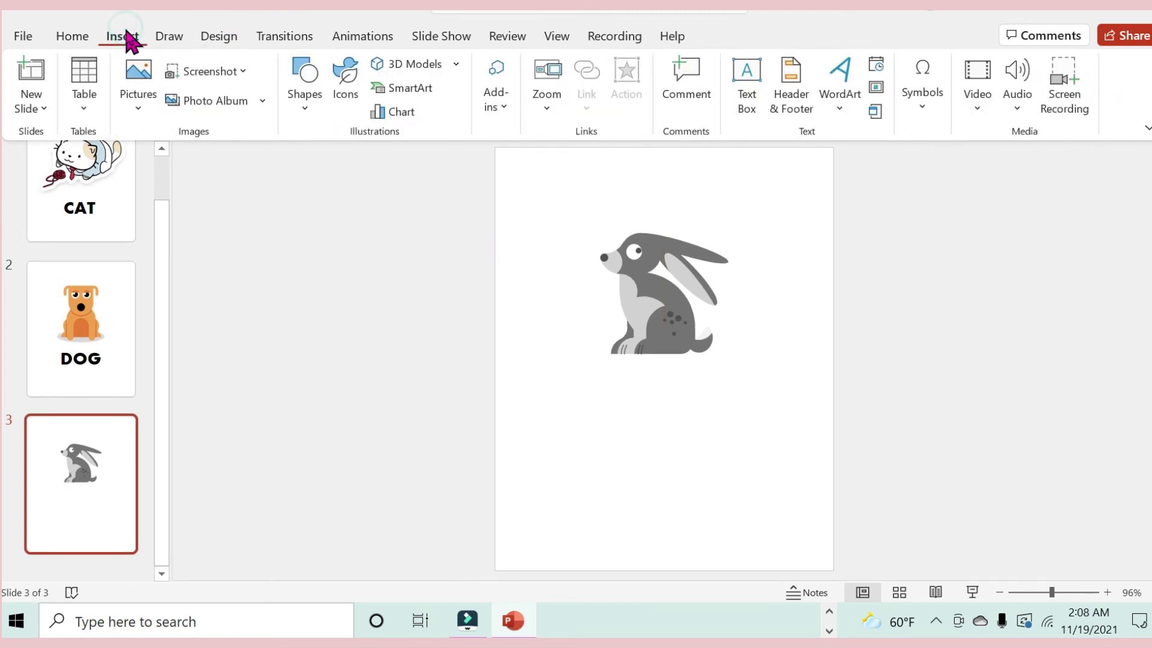
{"action": "left_click", "coordinate": [137, 101]}
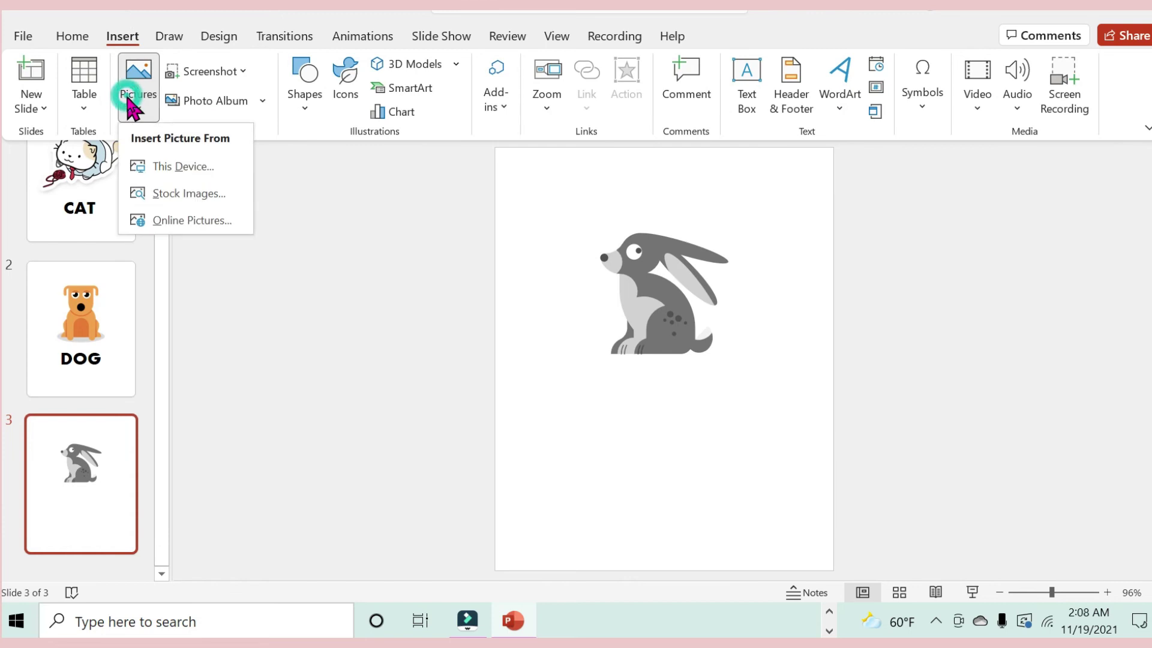
{"action": "left_click", "coordinate": [18, 84]}
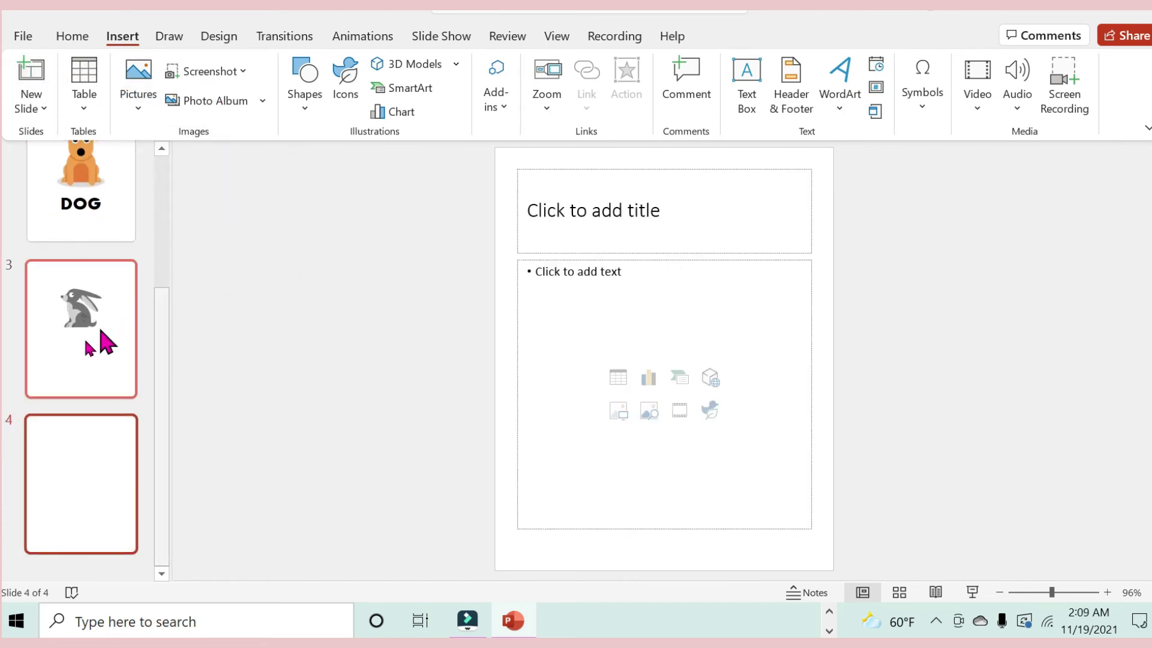
{"action": "scroll", "coordinate": [66, 359], "scroll_direction": "up", "scroll_amount": 3}
{"action": "left_click", "coordinate": [63, 355]}
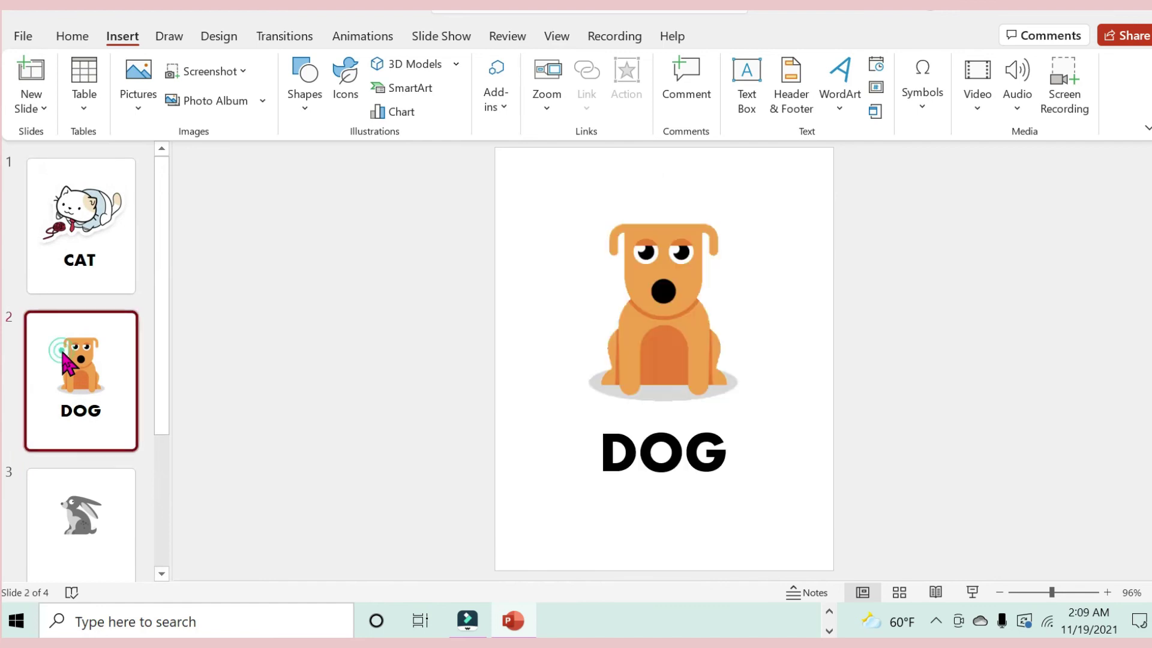
{"action": "left_click", "coordinate": [84, 502]}
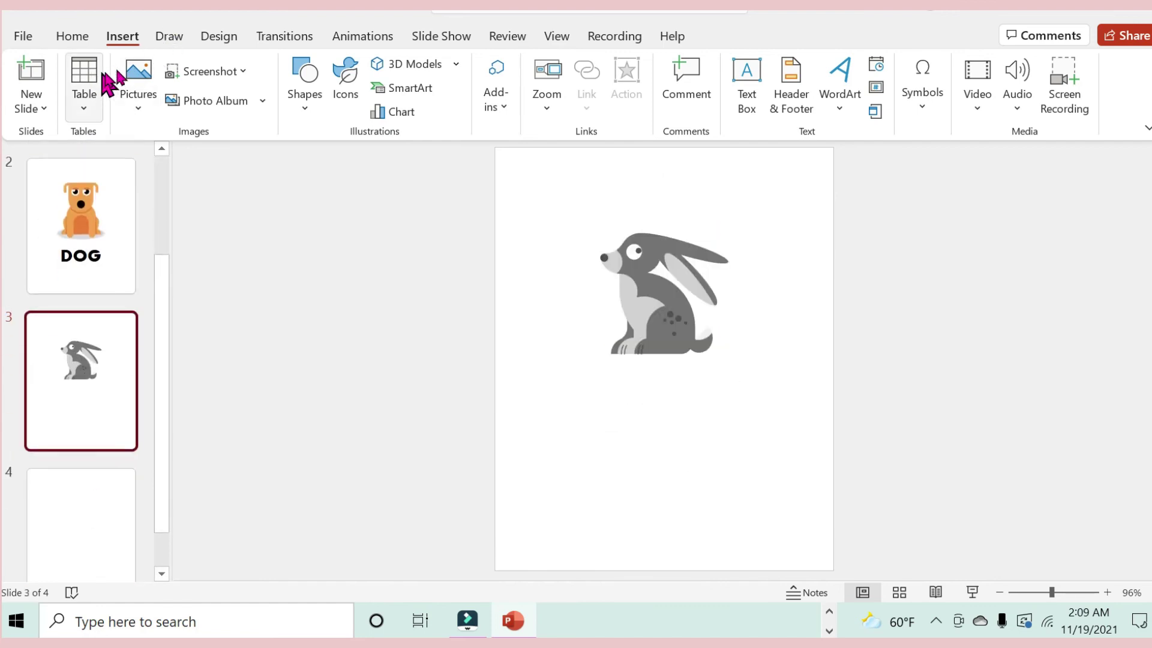
Draw a text box below the rabbit, type RABBIT, and set its font to Aharoni.
{"action": "left_click", "coordinate": [747, 78]}
{"action": "left_click_drag", "start_coordinate": [551, 391], "coordinate": [749, 444]}
{"action": "type", "text": "RABBIT"}
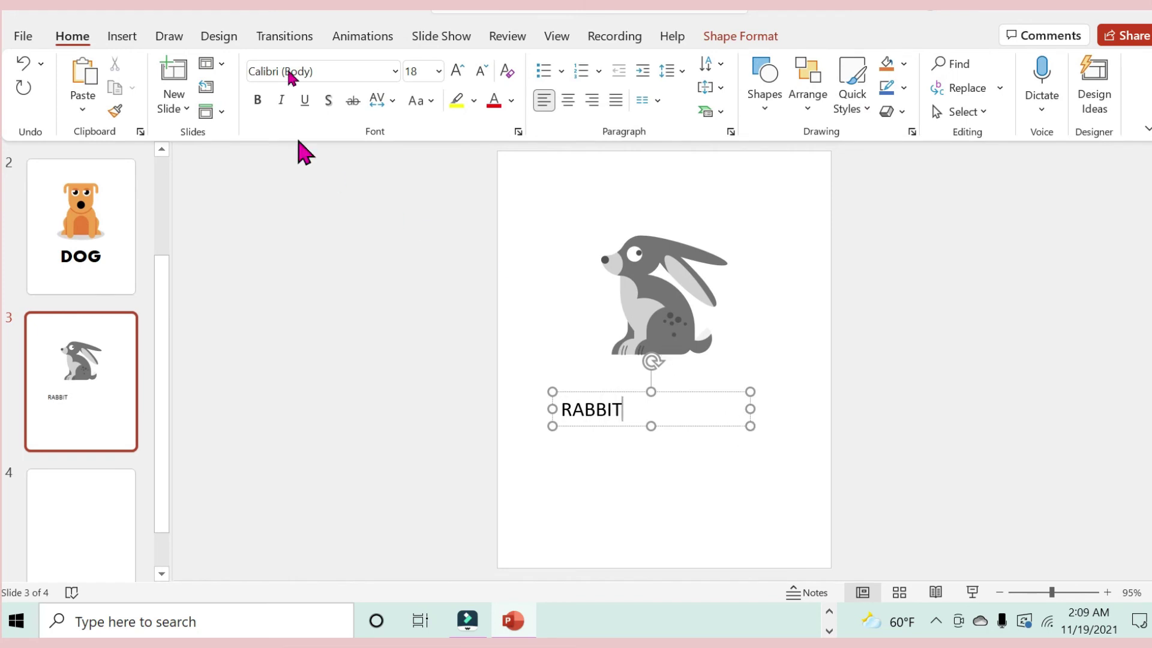
{"action": "left_click", "coordinate": [367, 72]}
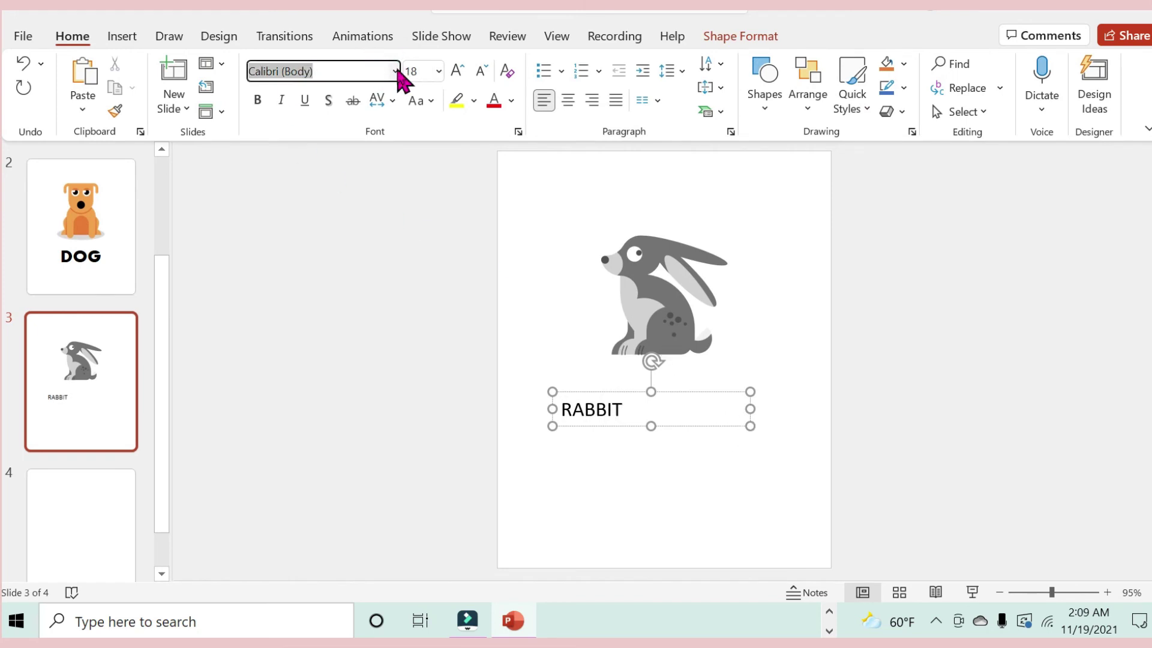
{"action": "left_click", "coordinate": [730, 105]}
{"action": "type", "text": "Aharoni"}
{"action": "key", "text": "Return"}
Make RABBIT 48 point and bold, nudging the text box into place.
{"action": "left_click", "coordinate": [423, 71]}
{"action": "type", "text": "48"}
{"action": "key", "text": "Return"}
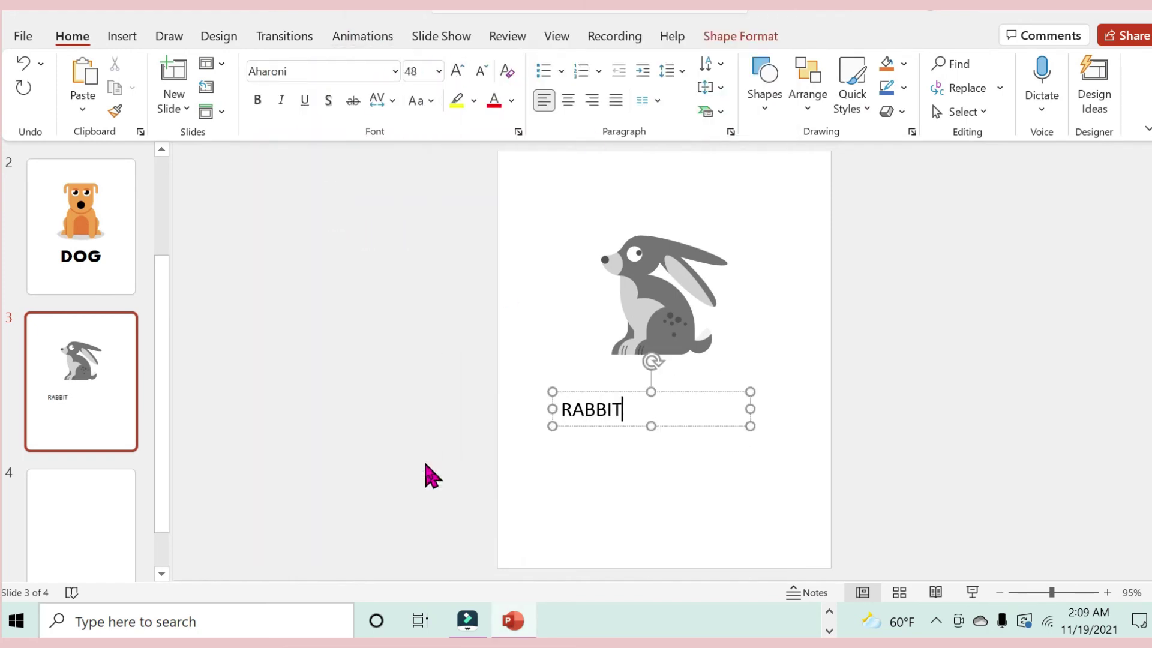
{"action": "double_click", "coordinate": [622, 408]}
{"action": "left_click", "coordinate": [438, 72]}
{"action": "left_click", "coordinate": [420, 299]}
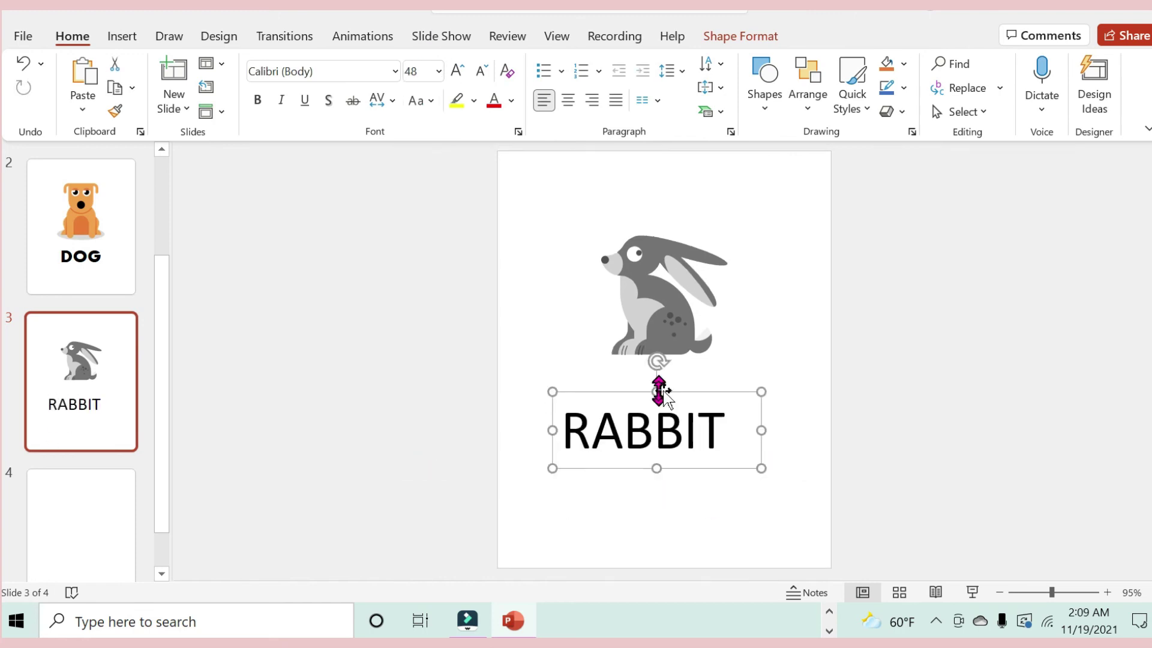
{"action": "left_click_drag", "start_coordinate": [659, 392], "coordinate": [675, 387]}
{"action": "left_click", "coordinate": [534, 442]}
Move back through the DOG slide to the CAT slide 1.
{"action": "key", "text": "ctrl+a"}
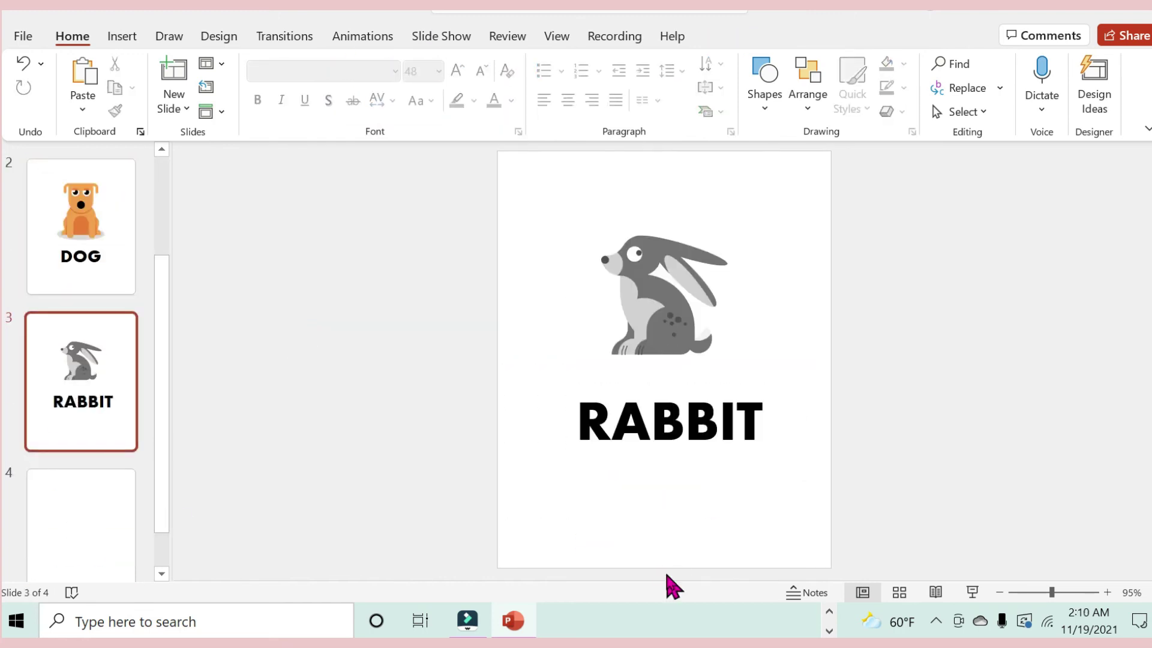
{"action": "scroll", "coordinate": [69, 326], "scroll_direction": "up", "scroll_amount": 3}
{"action": "scroll", "coordinate": [84, 540], "scroll_direction": "down", "scroll_amount": 3}
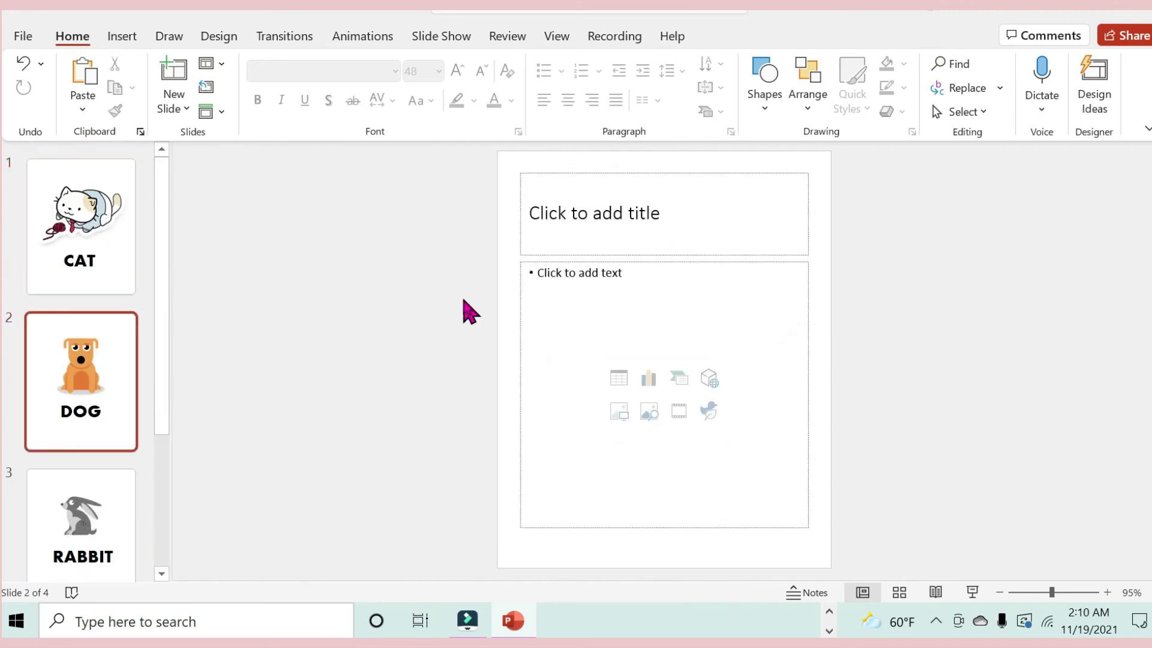
{"action": "key", "text": "Up"}
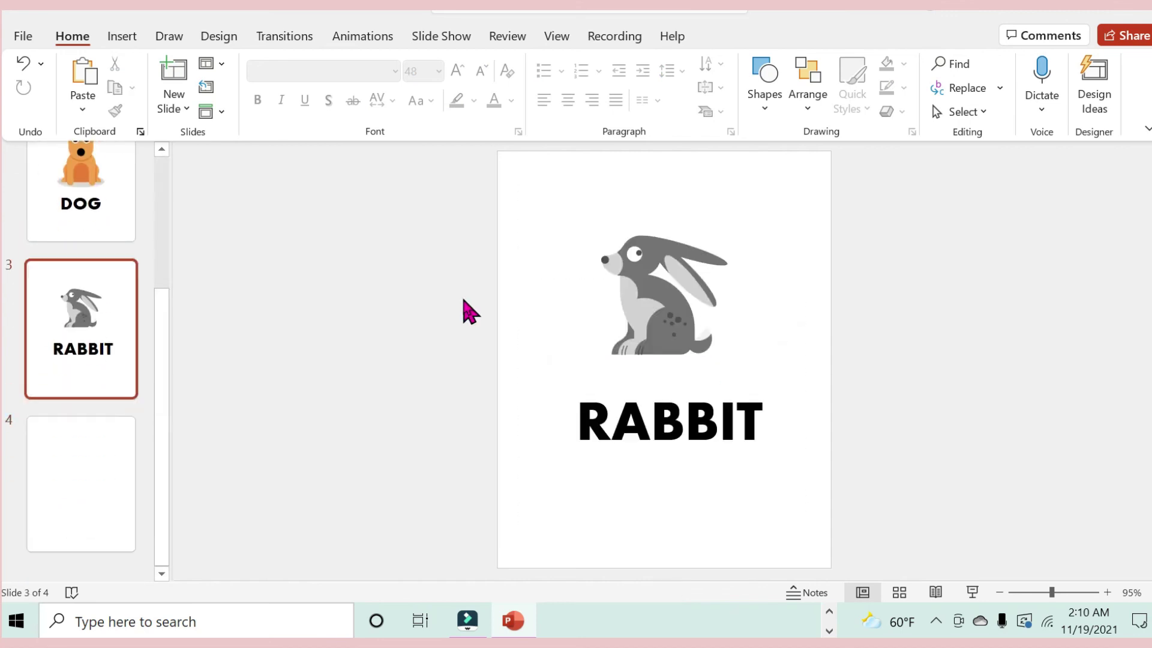
{"action": "key", "text": "Up"}
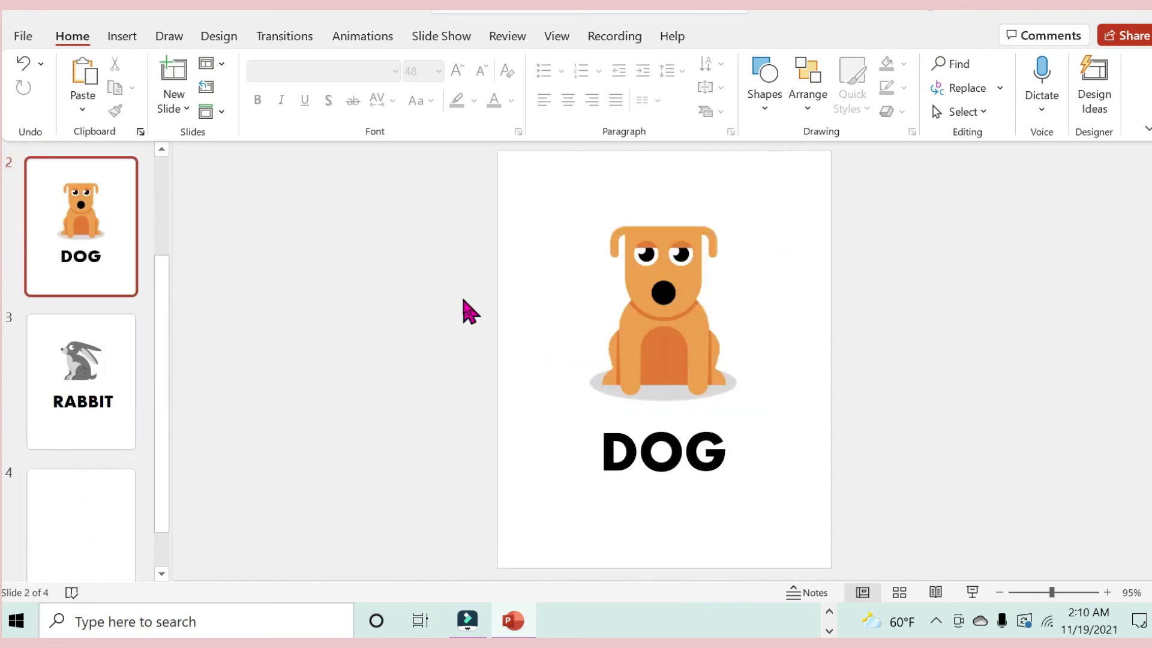
{"action": "key", "text": "Page_Up"}
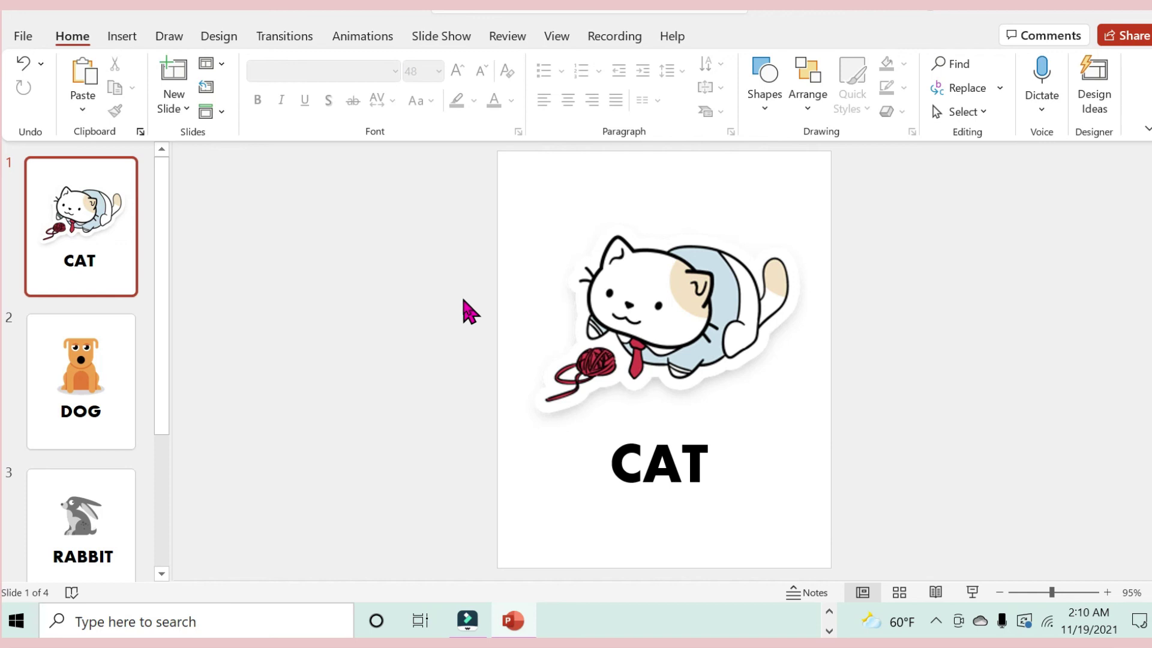
Save the deck to This PC as FLASHCARDS with type PDF (*.pdf).
{"action": "left_click", "coordinate": [27, 39]}
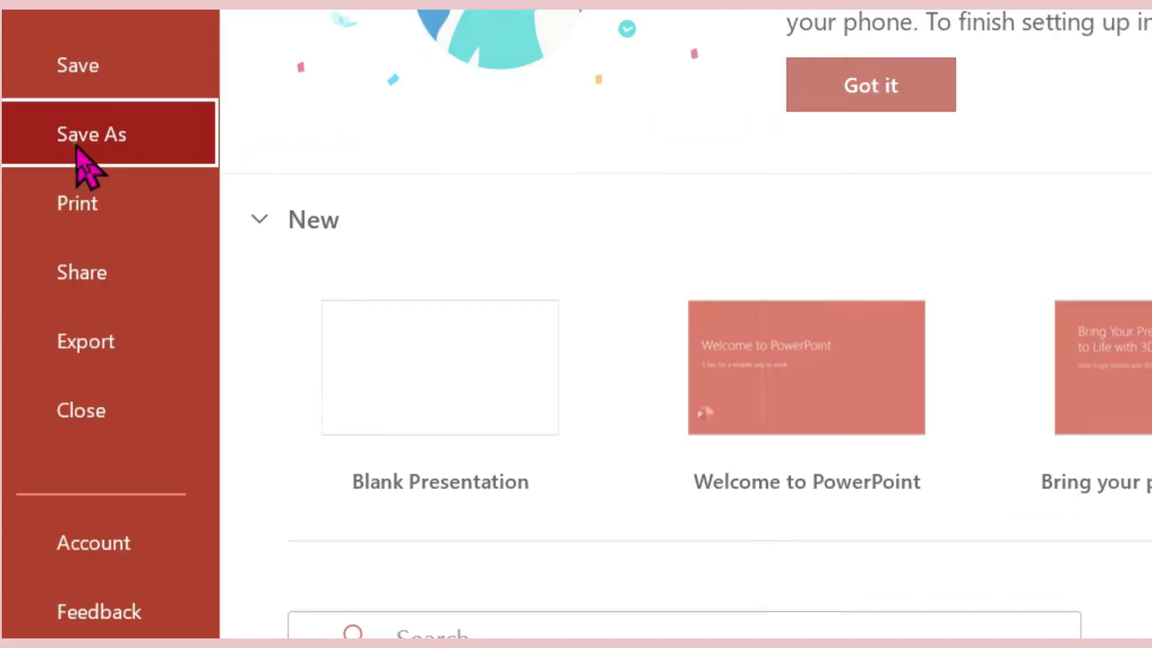
{"action": "left_click", "coordinate": [45, 281]}
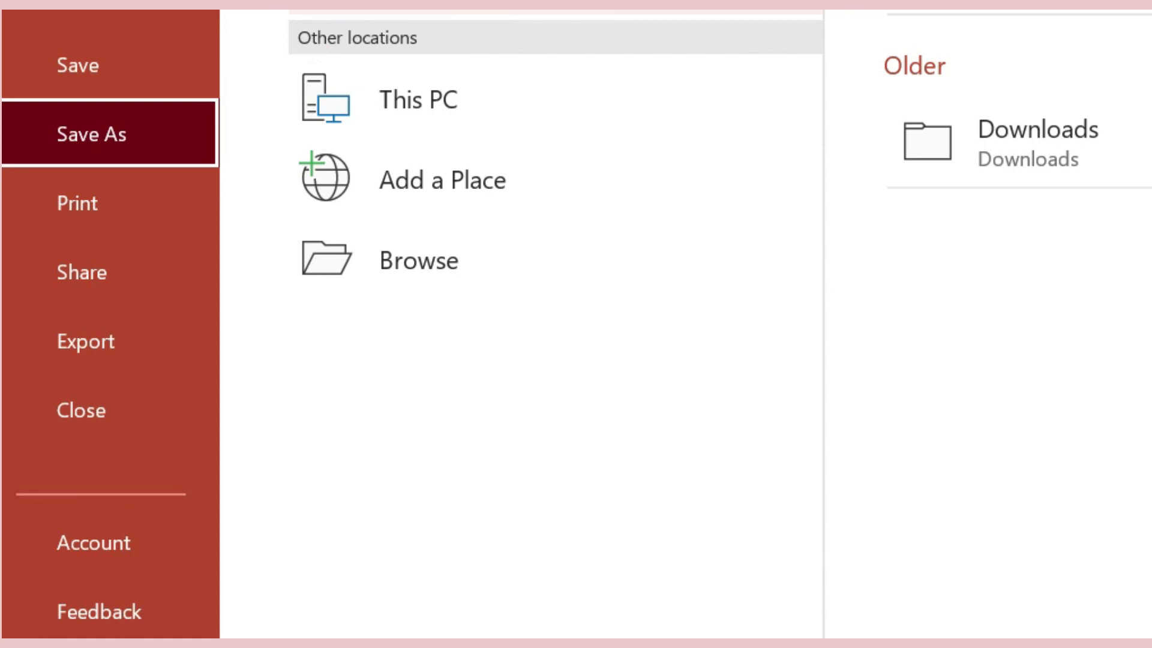
{"action": "left_click", "coordinate": [477, 112]}
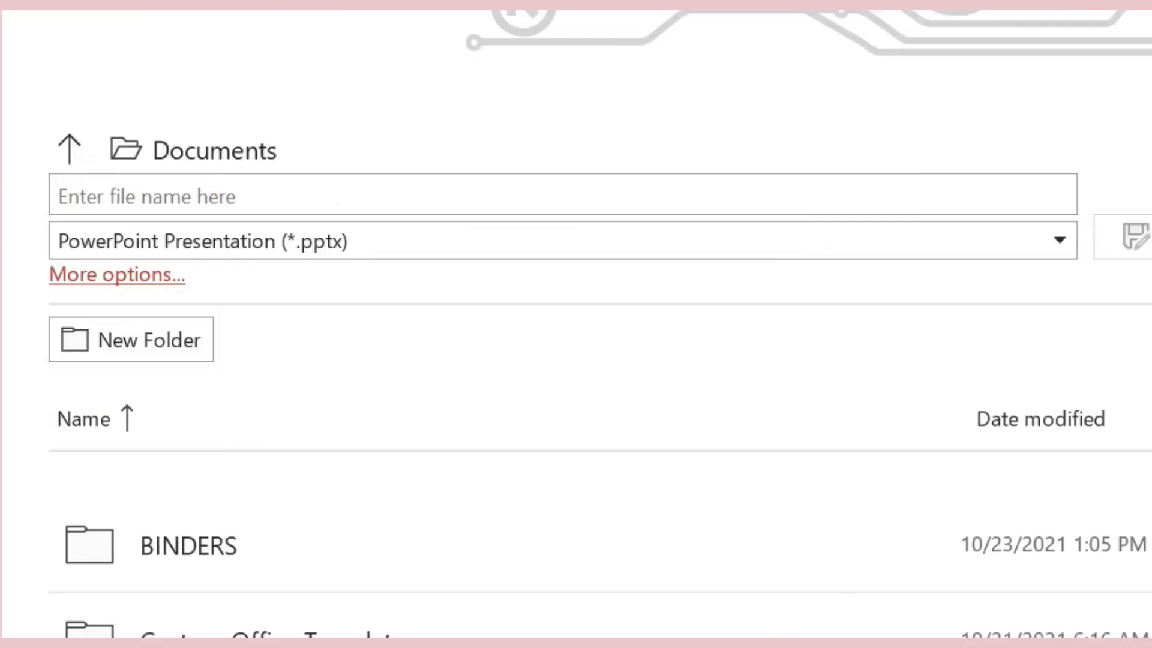
{"action": "left_click", "coordinate": [930, 196]}
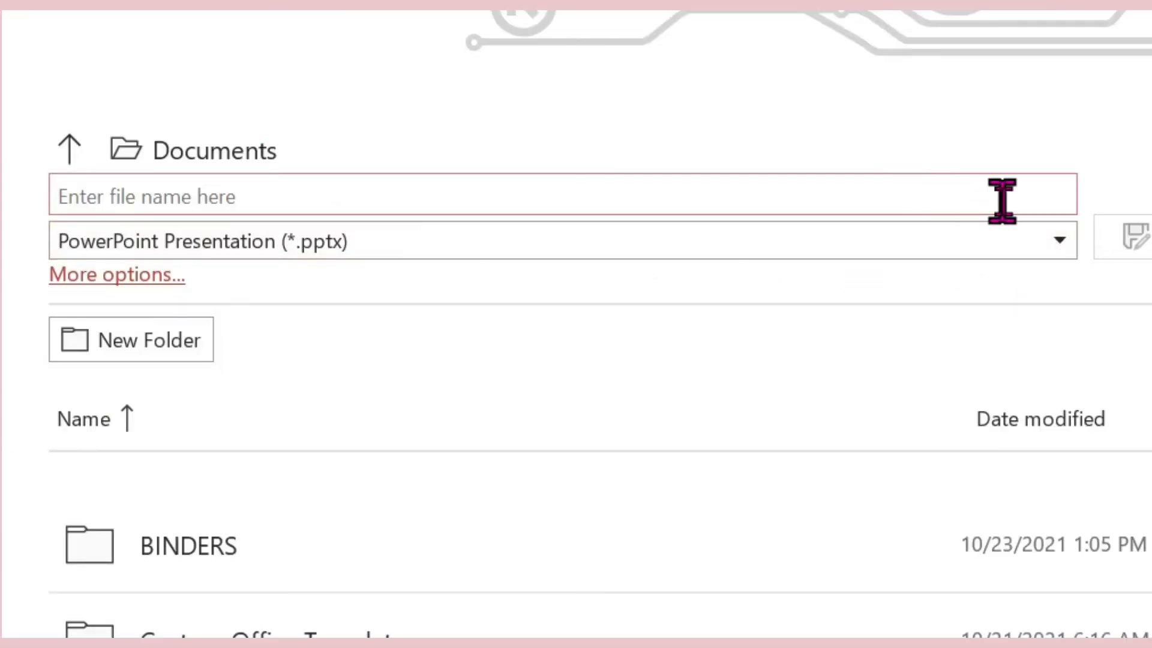
{"action": "left_click", "coordinate": [946, 202]}
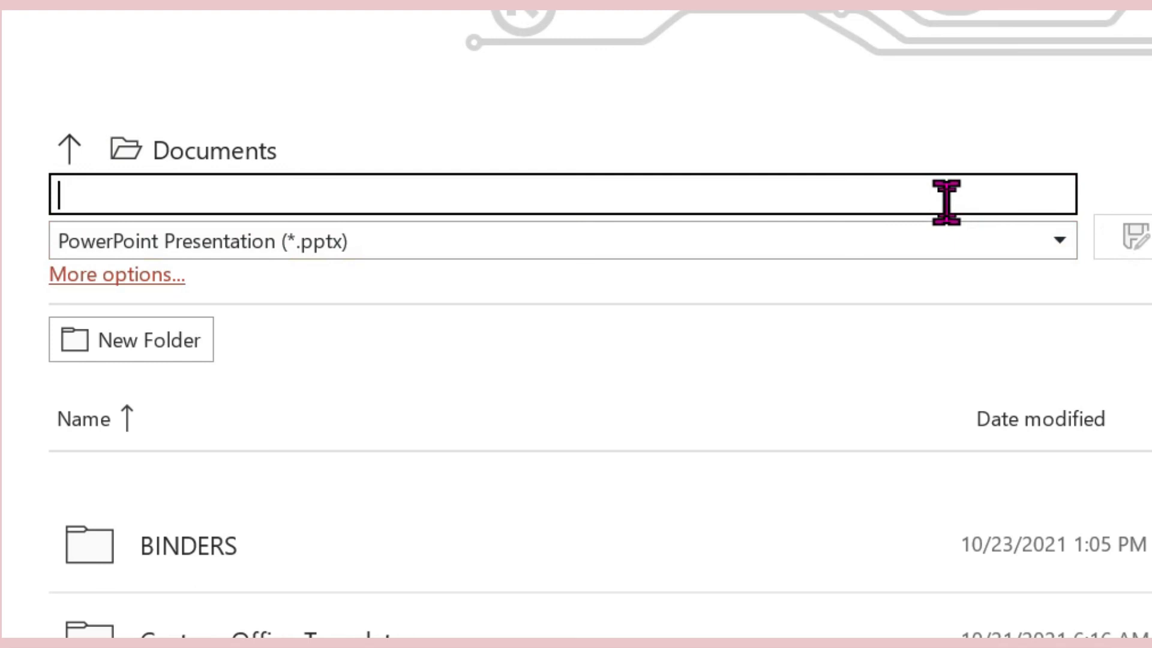
{"action": "type", "text": "FLASHCARDS"}
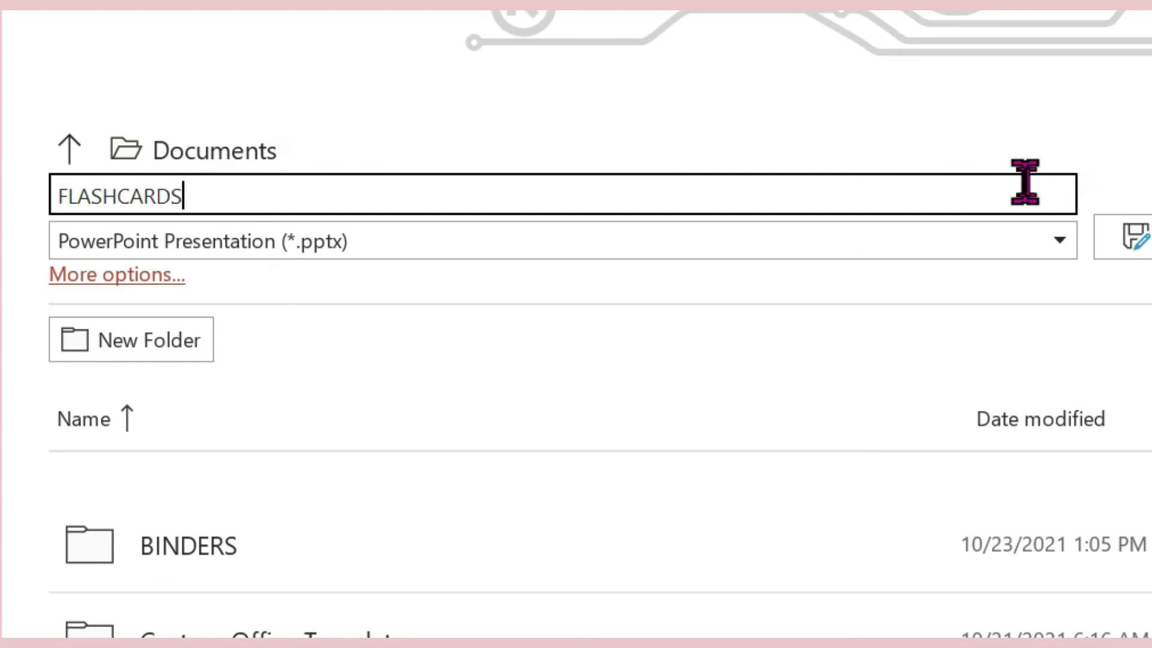
{"action": "left_click", "coordinate": [1061, 241]}
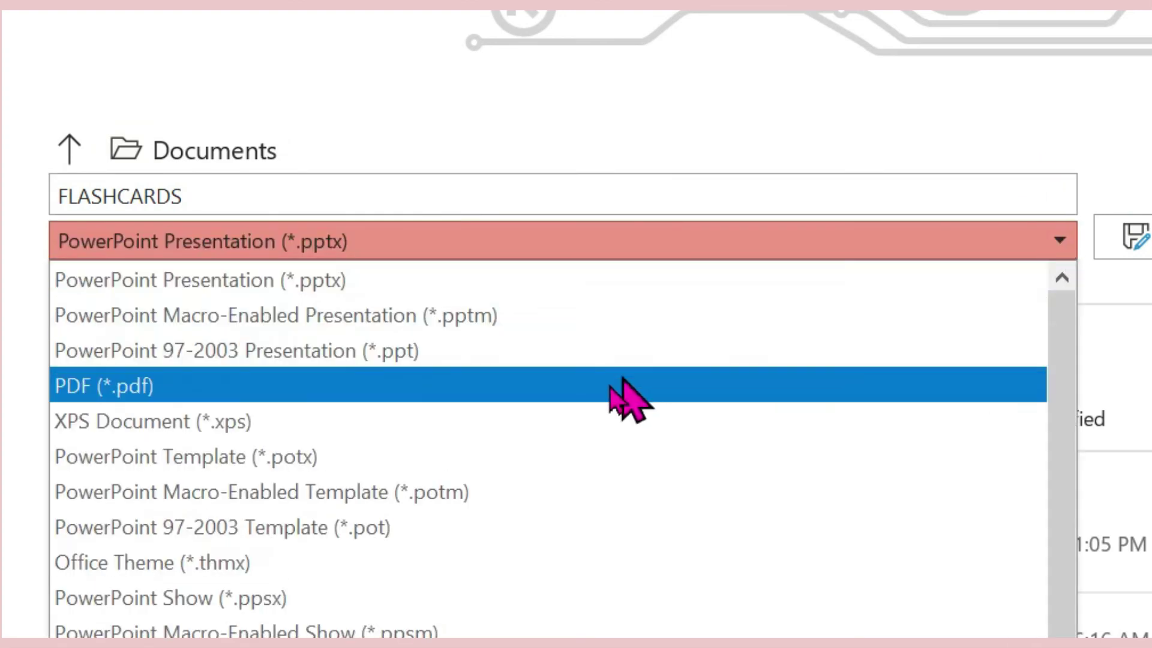
{"action": "left_click", "coordinate": [587, 394]}
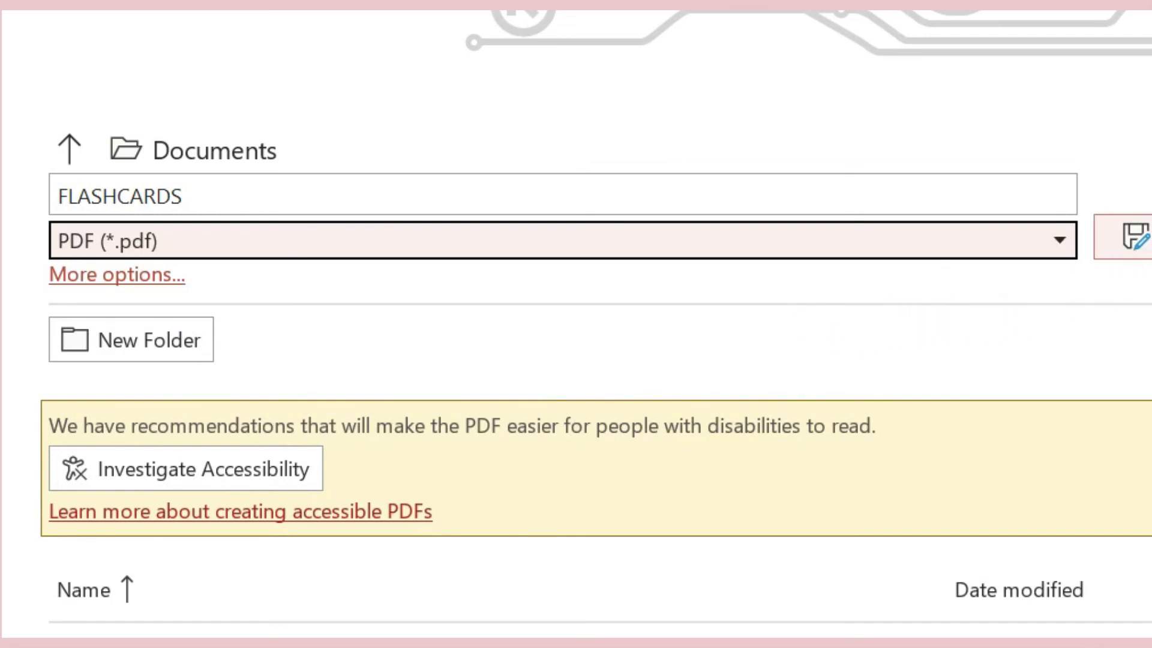
{"action": "left_click", "coordinate": [1131, 237]}
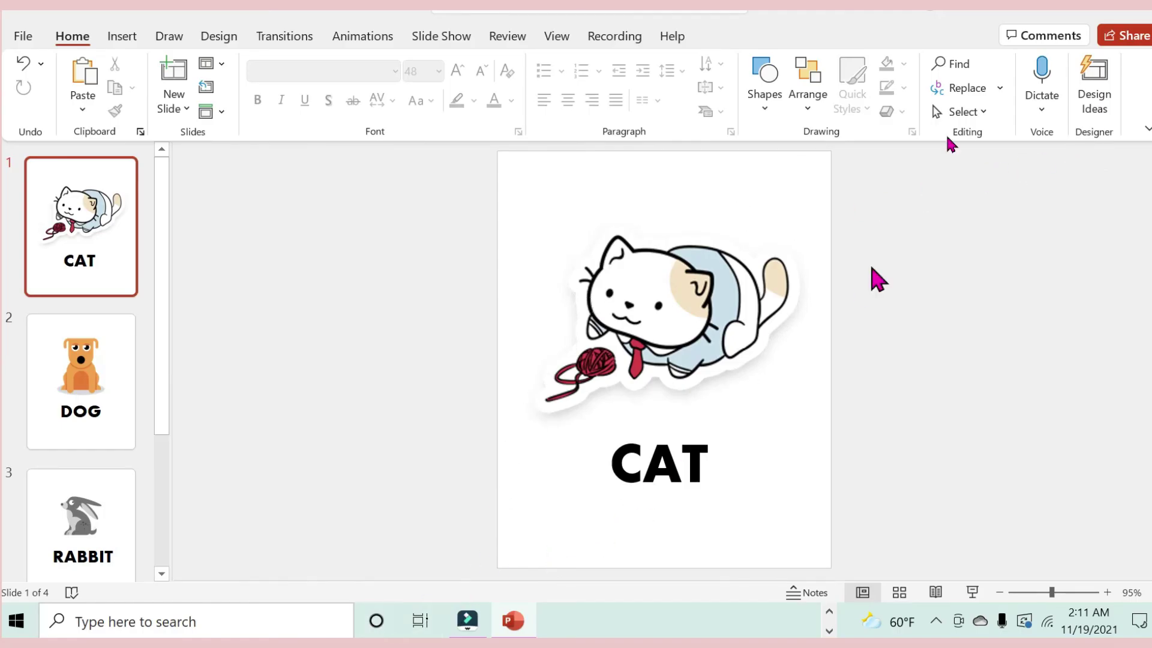
Open the FLASHCARDS PDF from File Explorer.
{"action": "scroll", "coordinate": [453, 458], "scroll_direction": "down", "scroll_amount": 3}
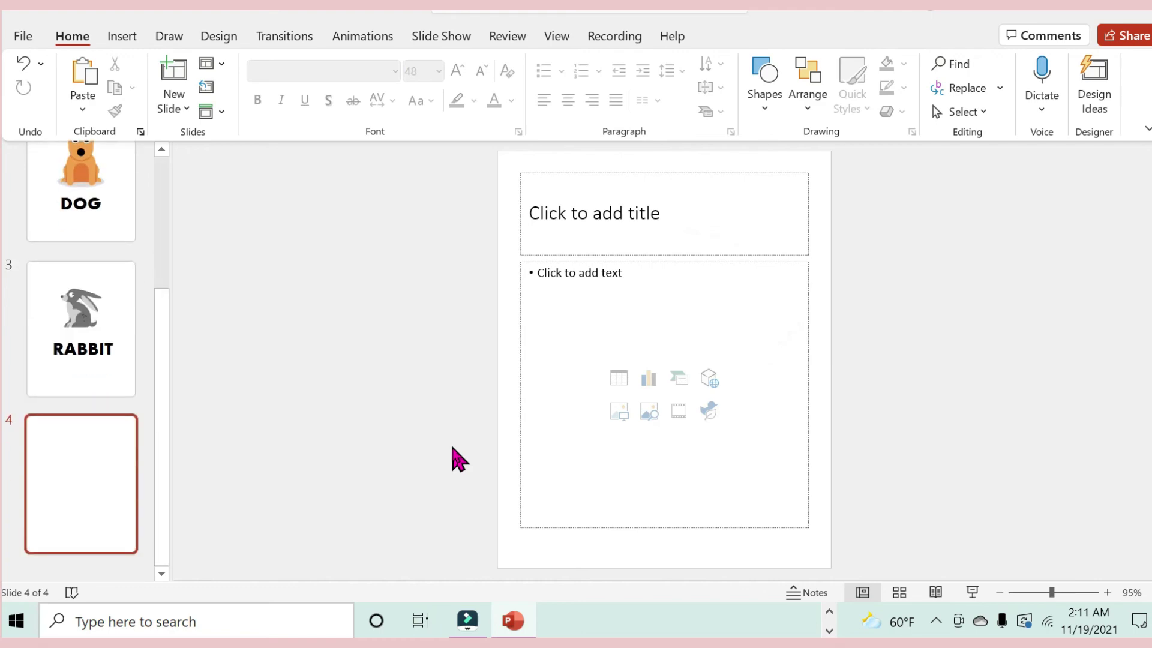
{"action": "scroll", "coordinate": [453, 457], "scroll_direction": "up", "scroll_amount": 3}
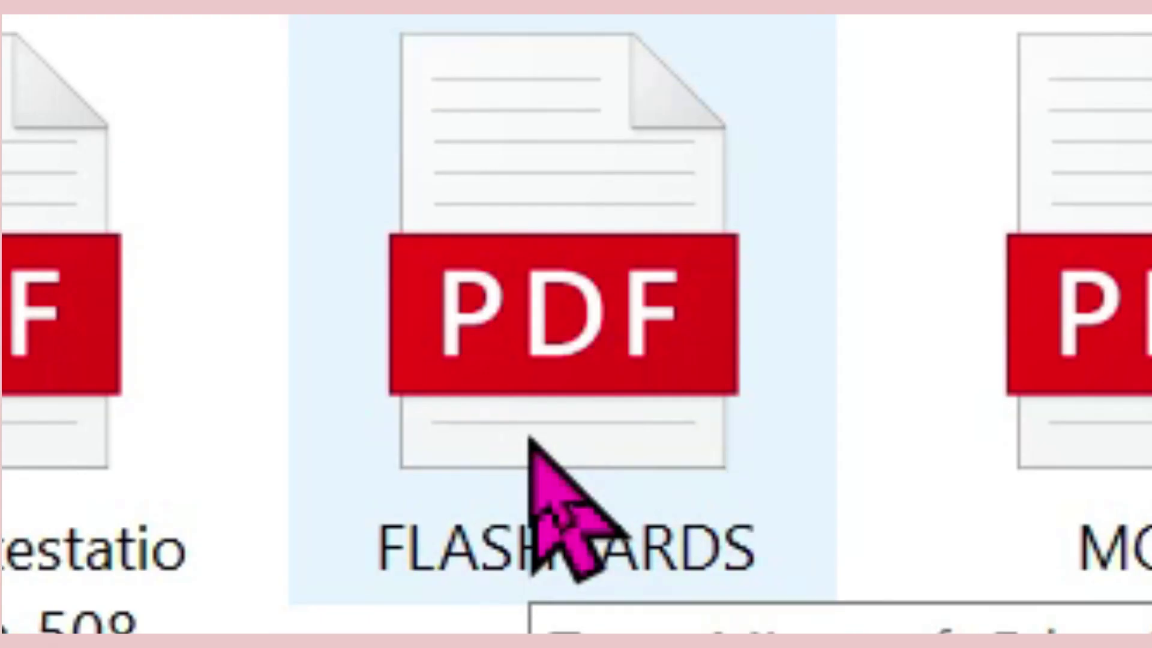
{"action": "double_click", "coordinate": [529, 440]}
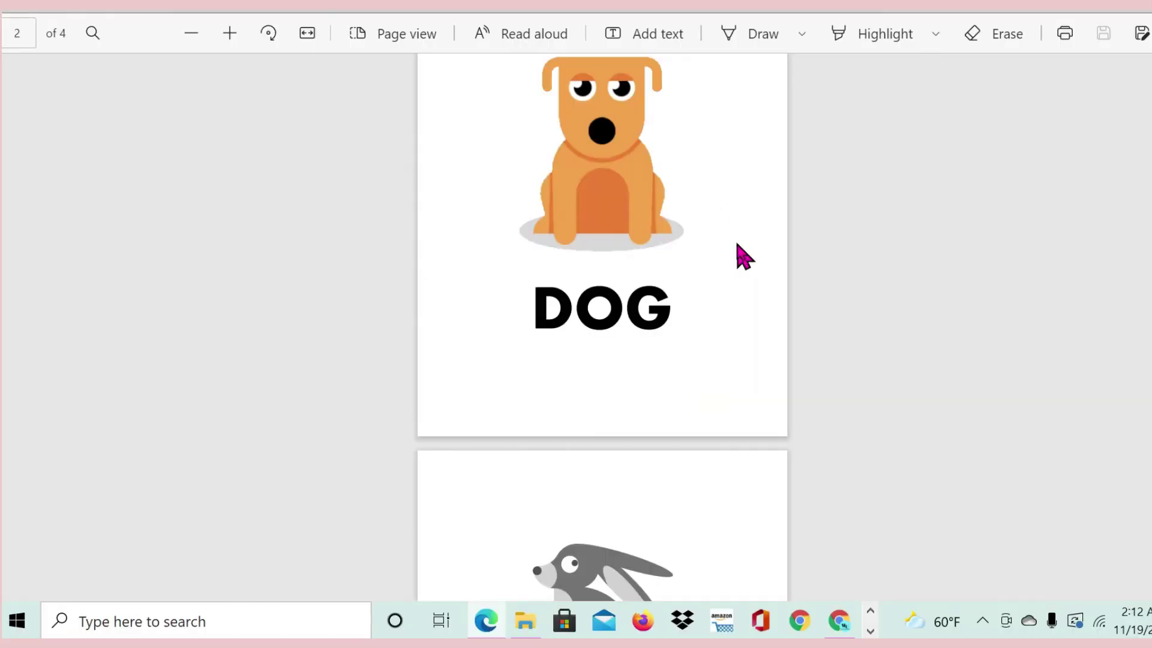
{"action": "scroll", "coordinate": [739, 257], "scroll_direction": "up", "scroll_amount": 8}
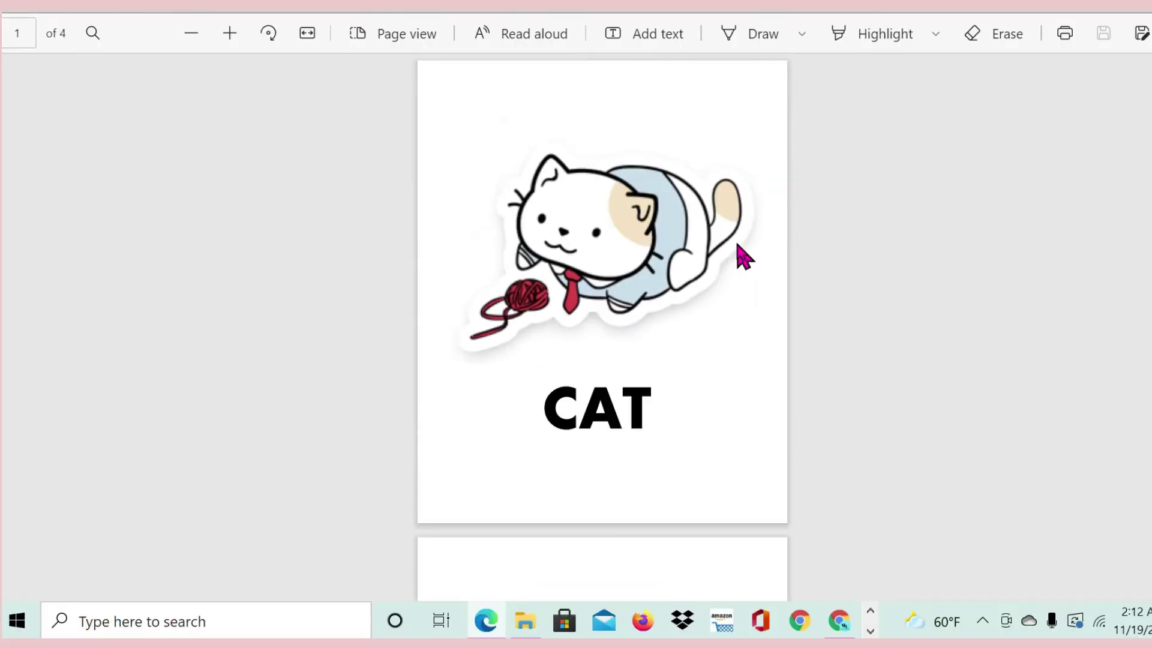
{"action": "scroll", "coordinate": [741, 255], "scroll_direction": "down", "scroll_amount": 10}
{"action": "left_click", "coordinate": [869, 631]}
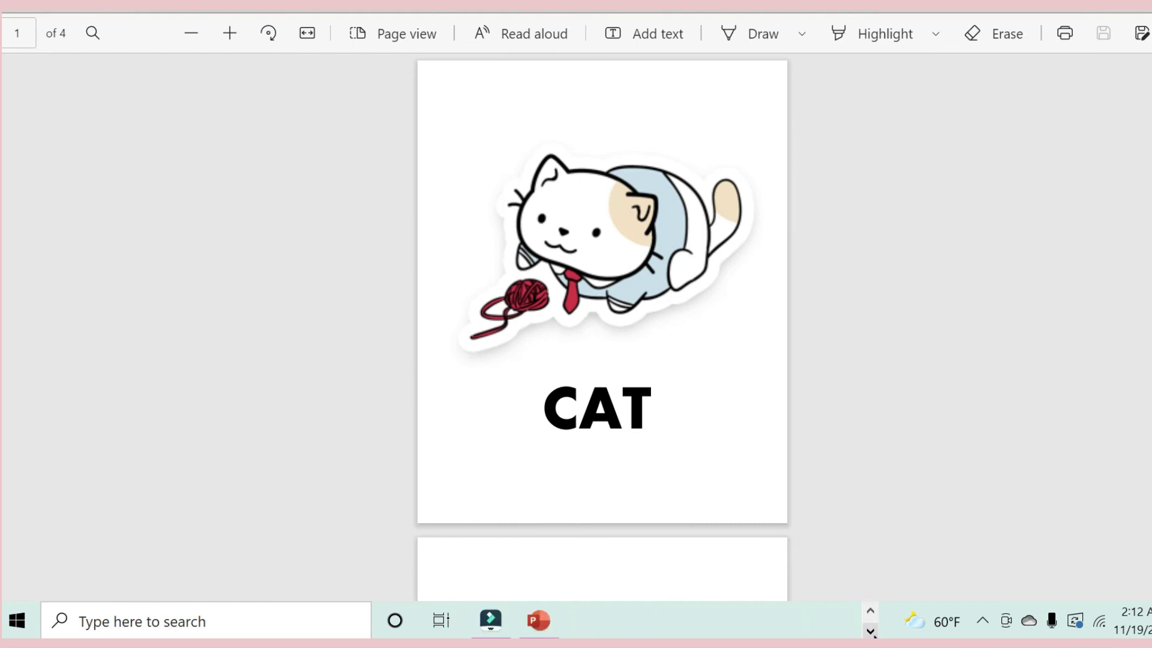
{"action": "left_click", "coordinate": [538, 620]}
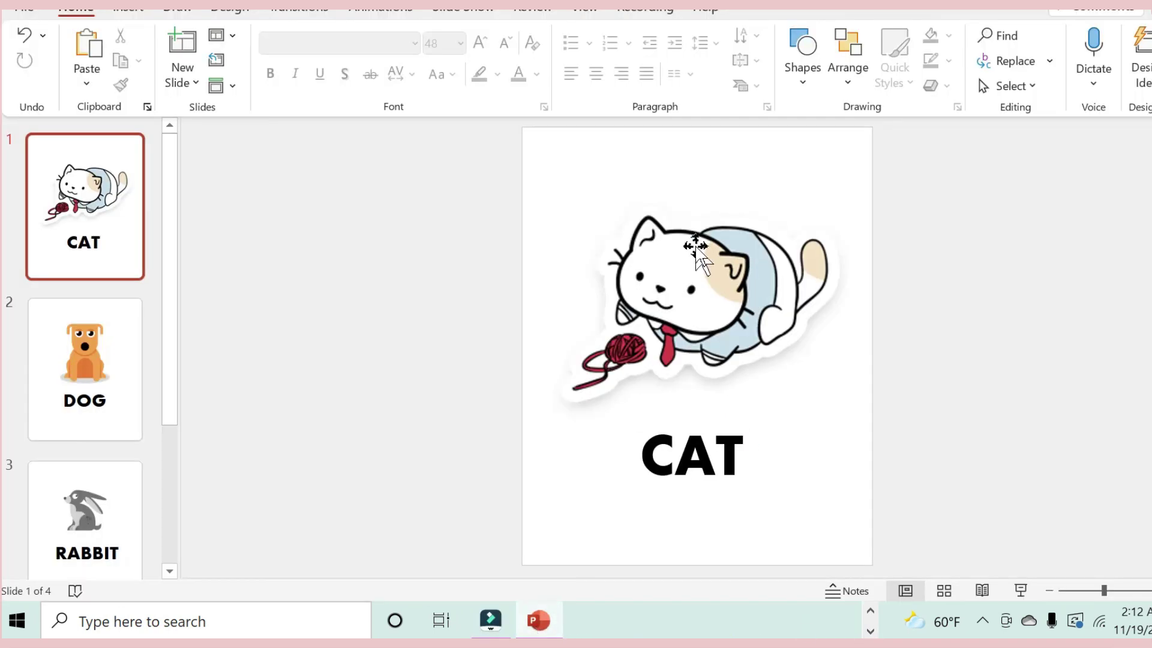
{"action": "scroll", "coordinate": [697, 252], "scroll_direction": "down", "scroll_amount": 3}
{"action": "scroll", "coordinate": [695, 244], "scroll_direction": "up", "scroll_amount": 3}
{"action": "key", "text": "alt+Tab"}
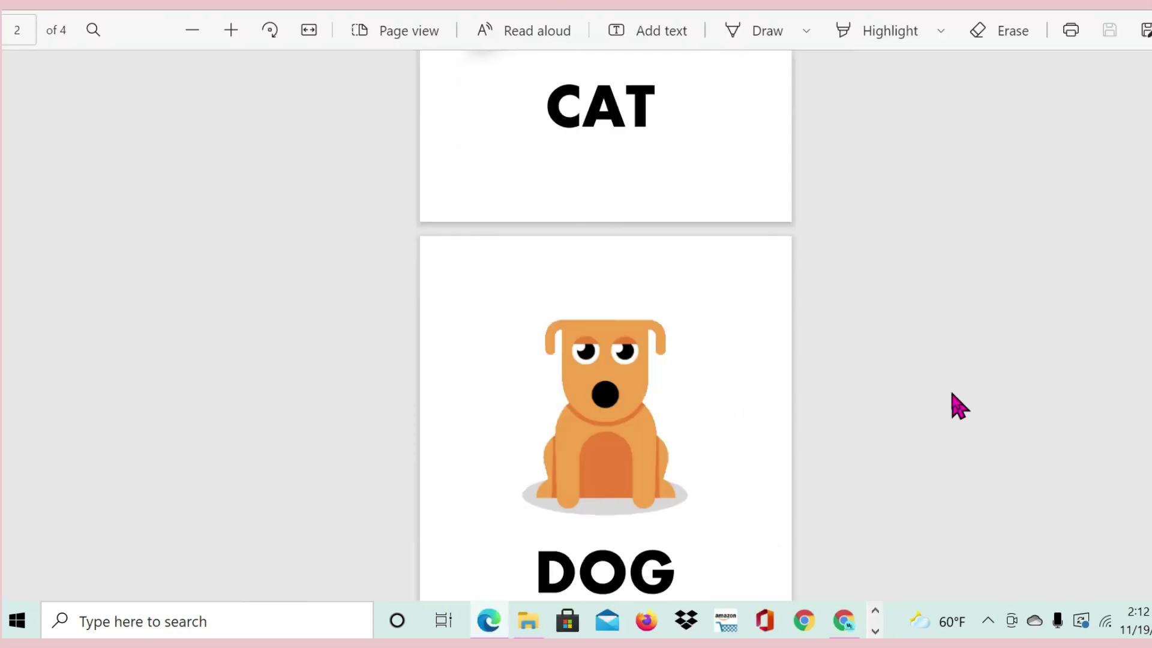
{"action": "scroll", "coordinate": [951, 404], "scroll_direction": "up", "scroll_amount": 5}
{"action": "scroll", "coordinate": [953, 394], "scroll_direction": "down", "scroll_amount": 1}
{"action": "scroll", "coordinate": [958, 406], "scroll_direction": "down", "scroll_amount": 10}
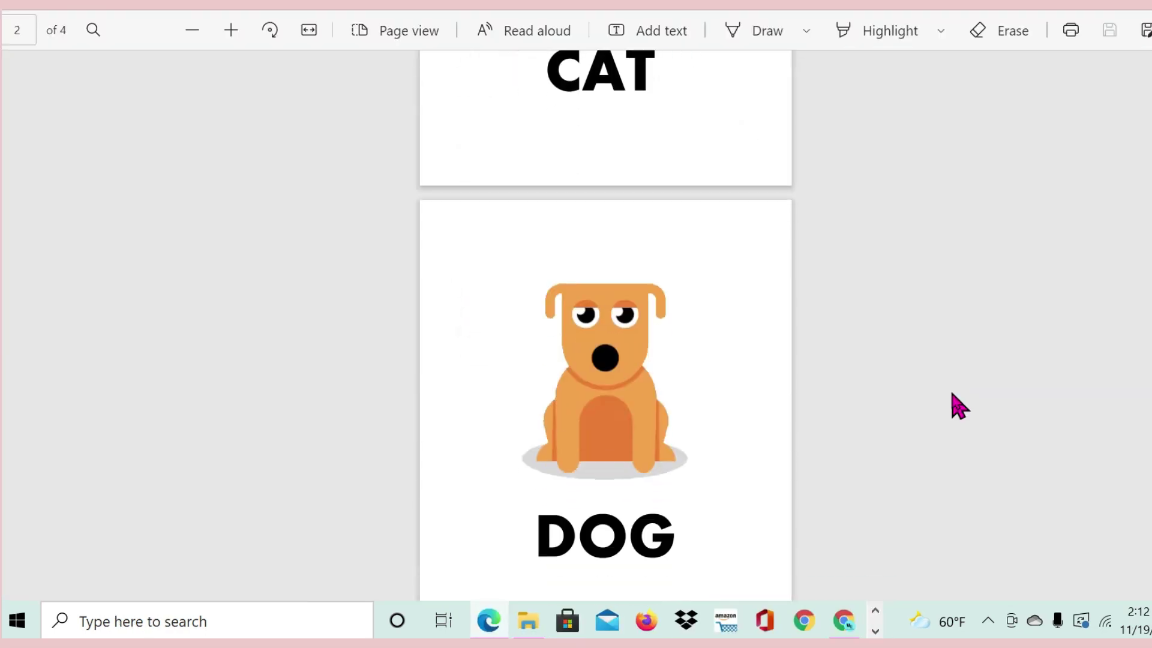
{"action": "scroll", "coordinate": [958, 406], "scroll_direction": "up", "scroll_amount": 10}
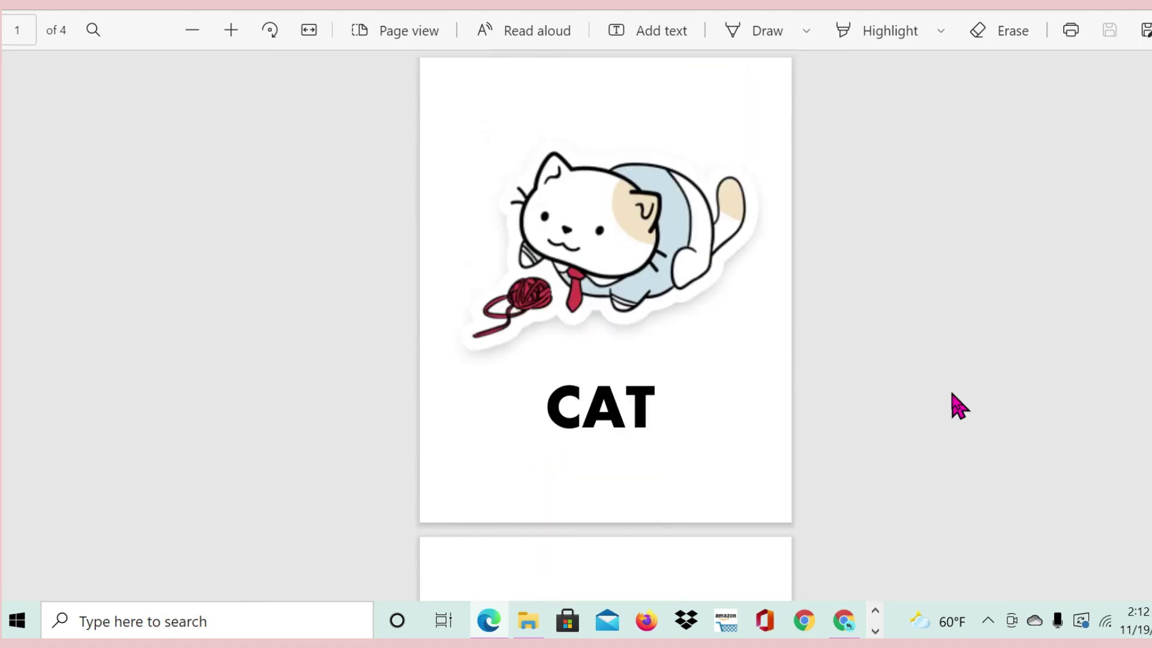
{"action": "scroll", "coordinate": [958, 406], "scroll_direction": "down", "scroll_amount": 4}
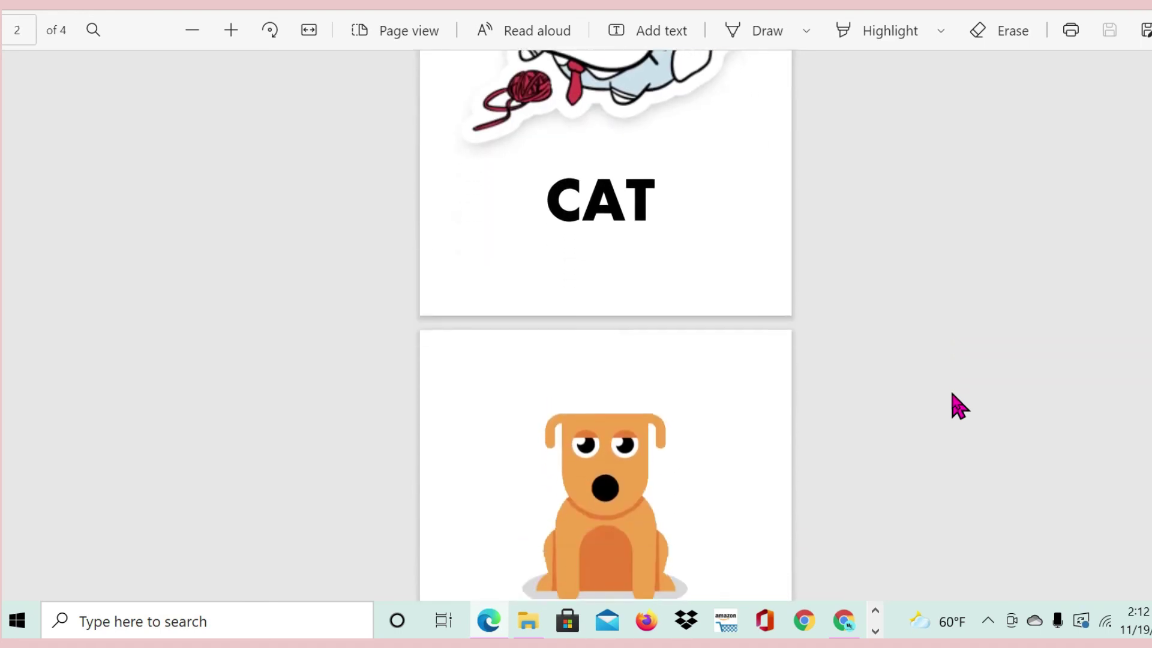